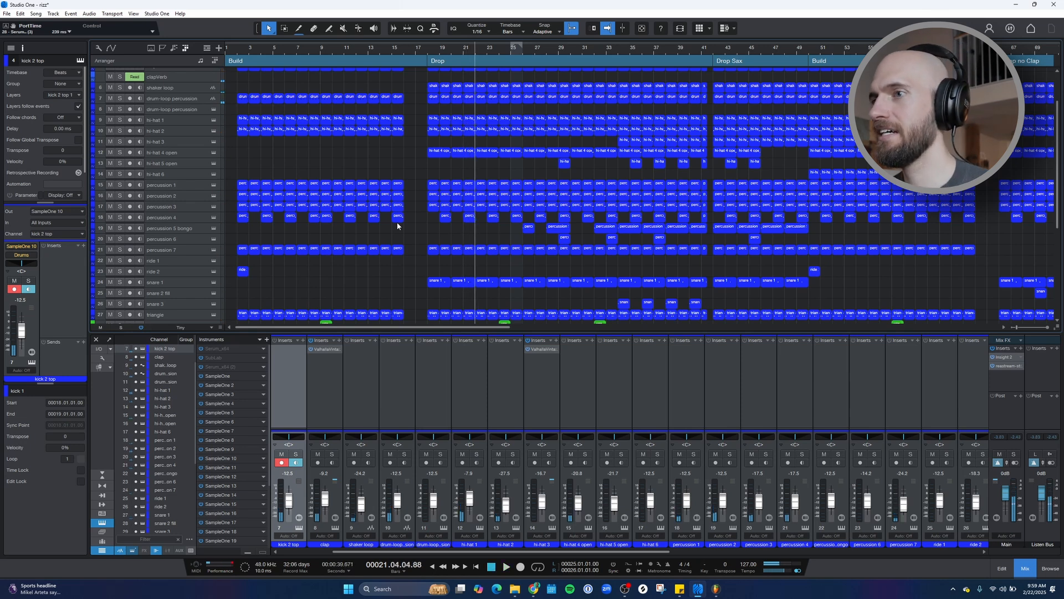
Solo the Bass track and play it back from the start of the Drop section.
scroll(396, 223, "down", 3)
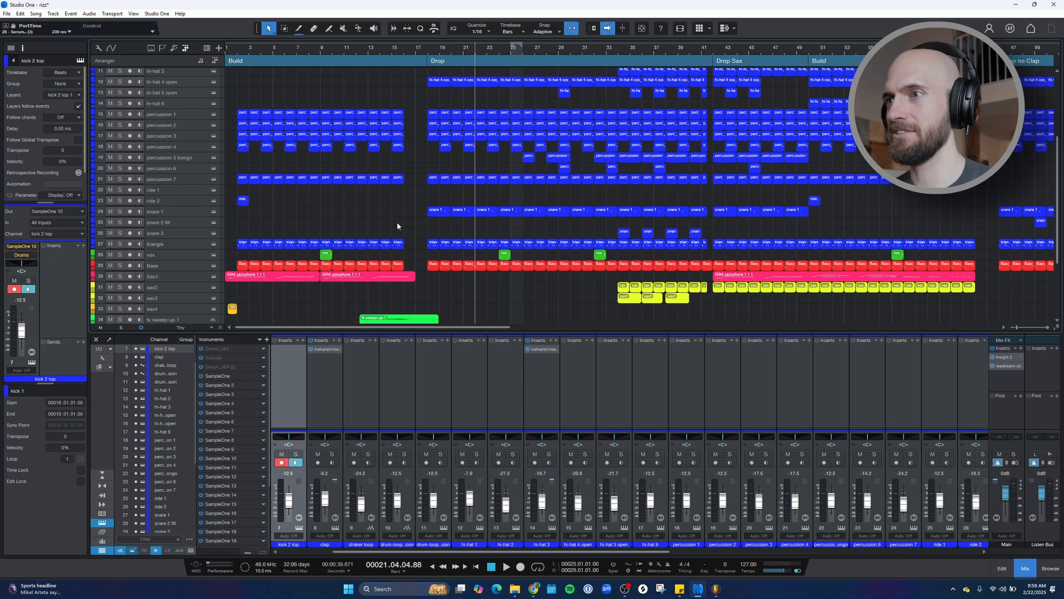
left_click(121, 266)
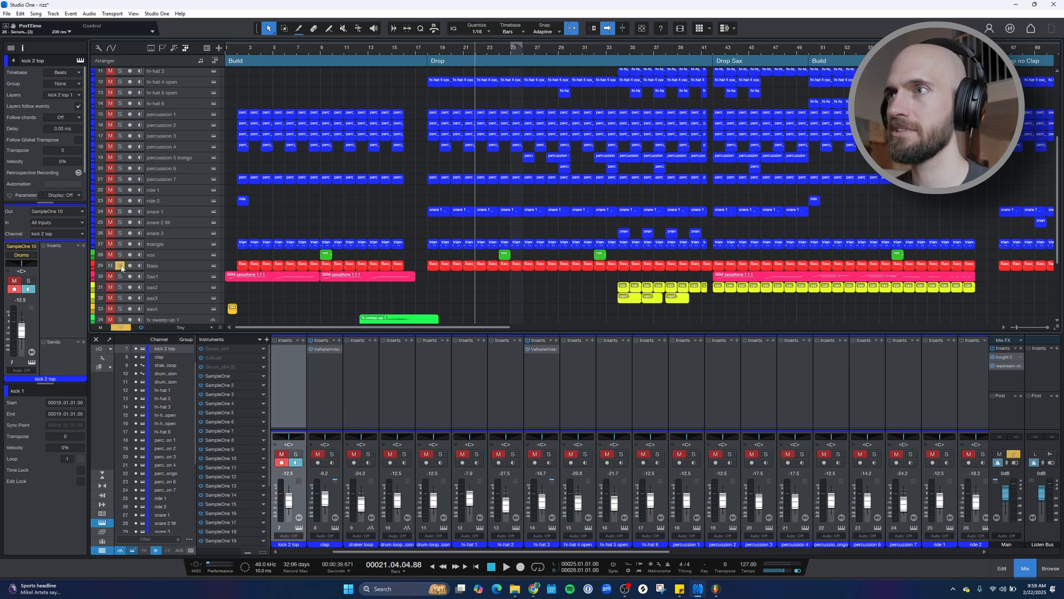
left_click(428, 51)
key("space")
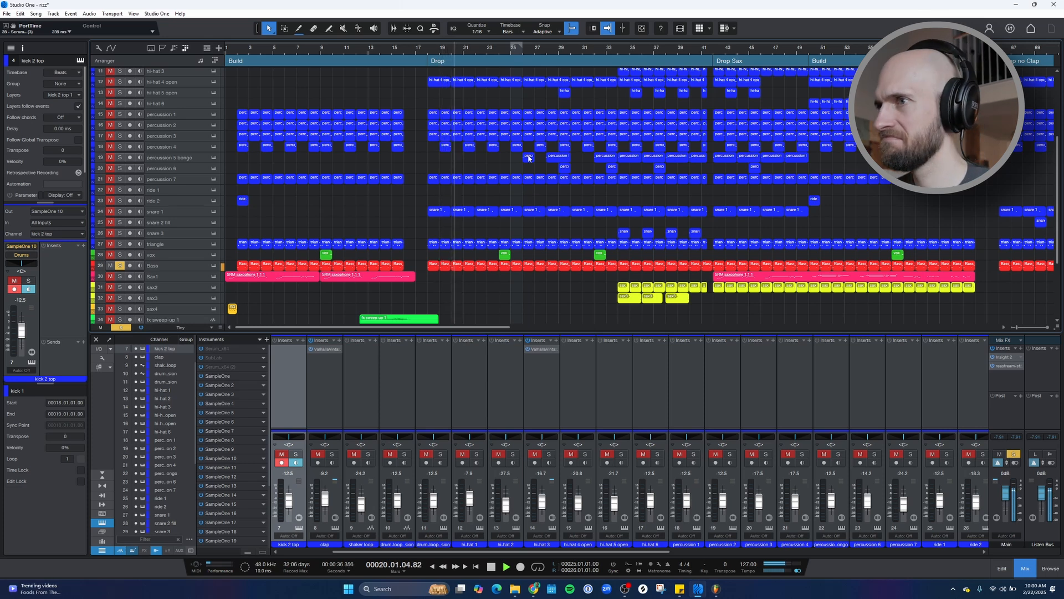
key("space")
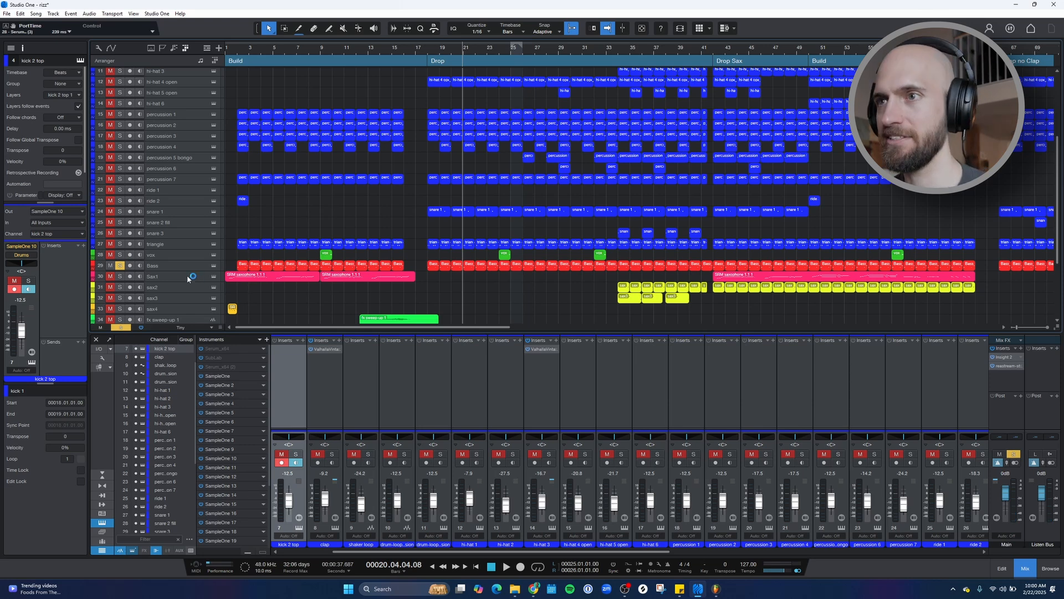
Open the Bass track's Serum instrument and check the preset files in the remake's presets folder.
scroll(188, 278, "up", 1)
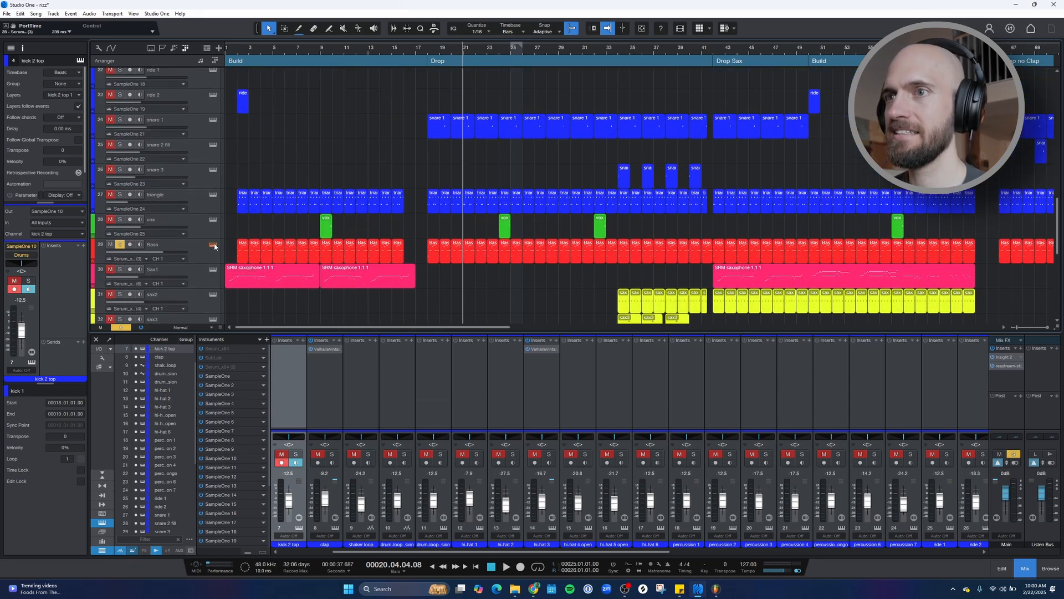
left_click(215, 248)
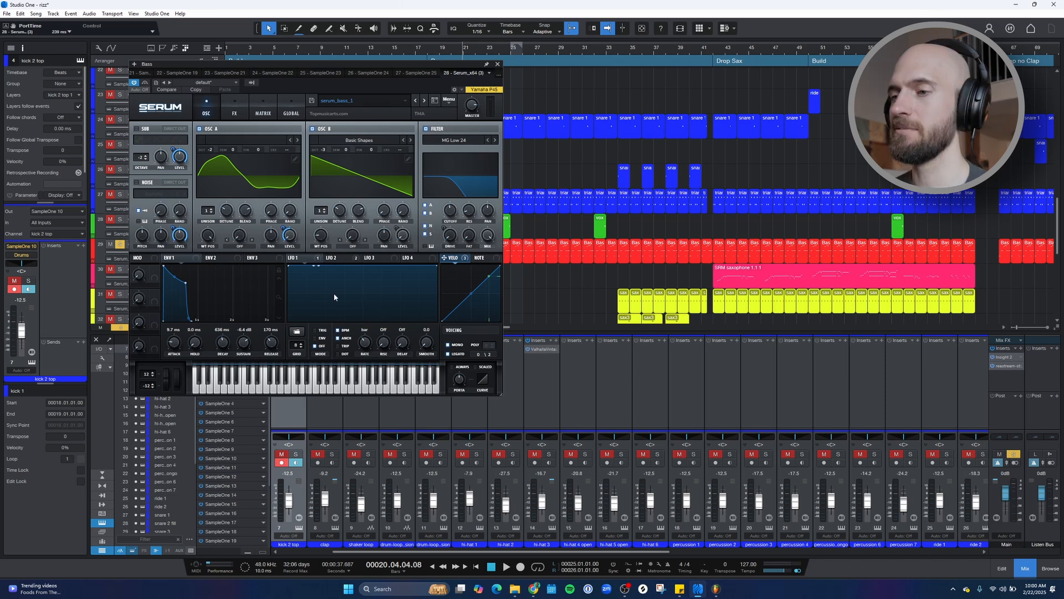
left_click(514, 589)
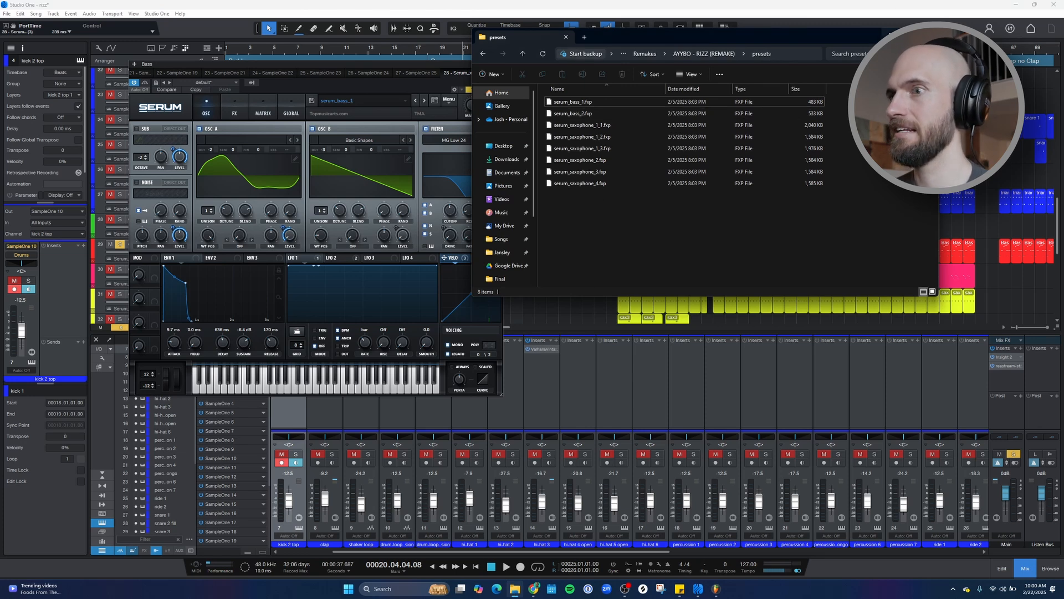
left_click(890, 35)
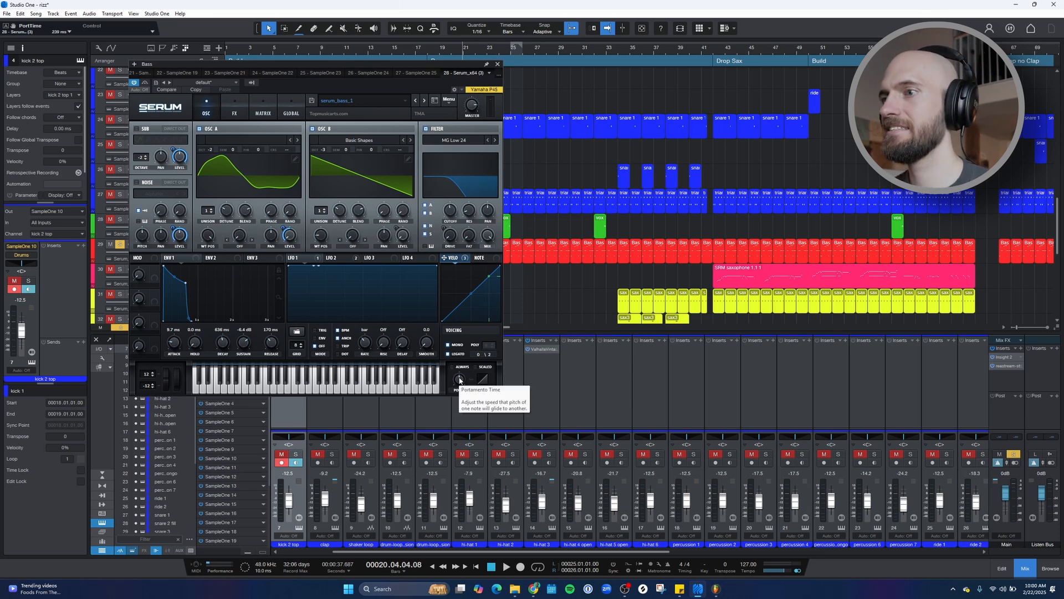
left_click_drag(454, 66, 419, 65)
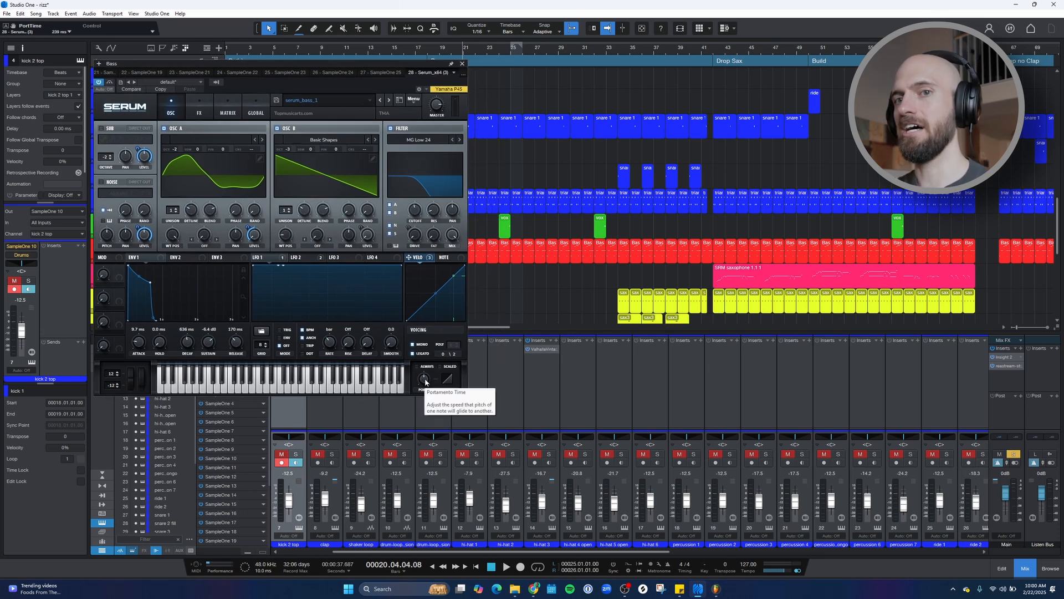
Audition the bass with Serum's portamento time at 0 ms, and raise it back to its original setting before closing the instrument.
left_click(425, 381)
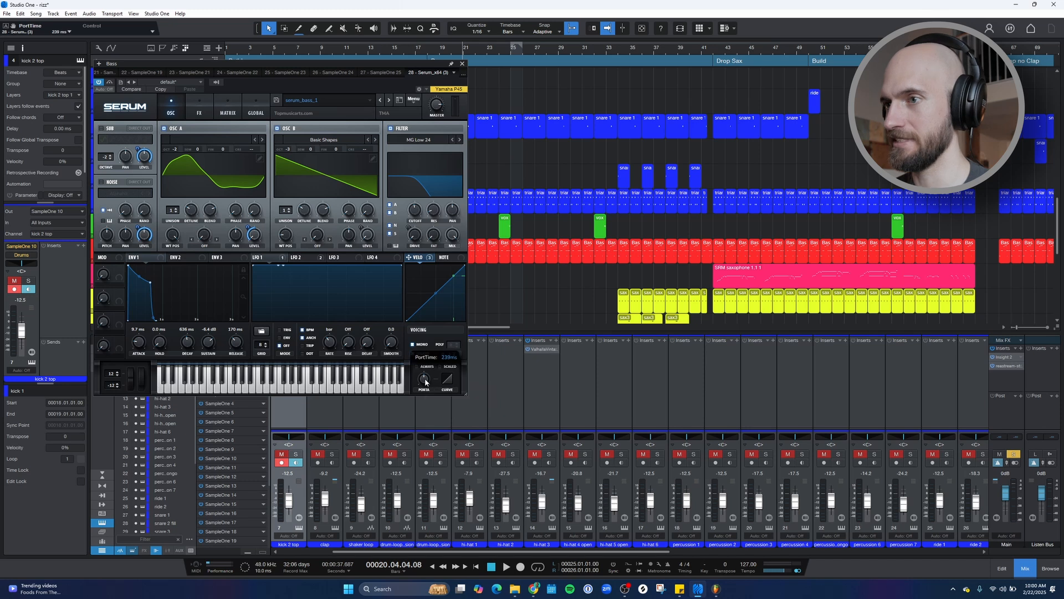
left_click_drag(428, 416, 427, 424)
key("space")
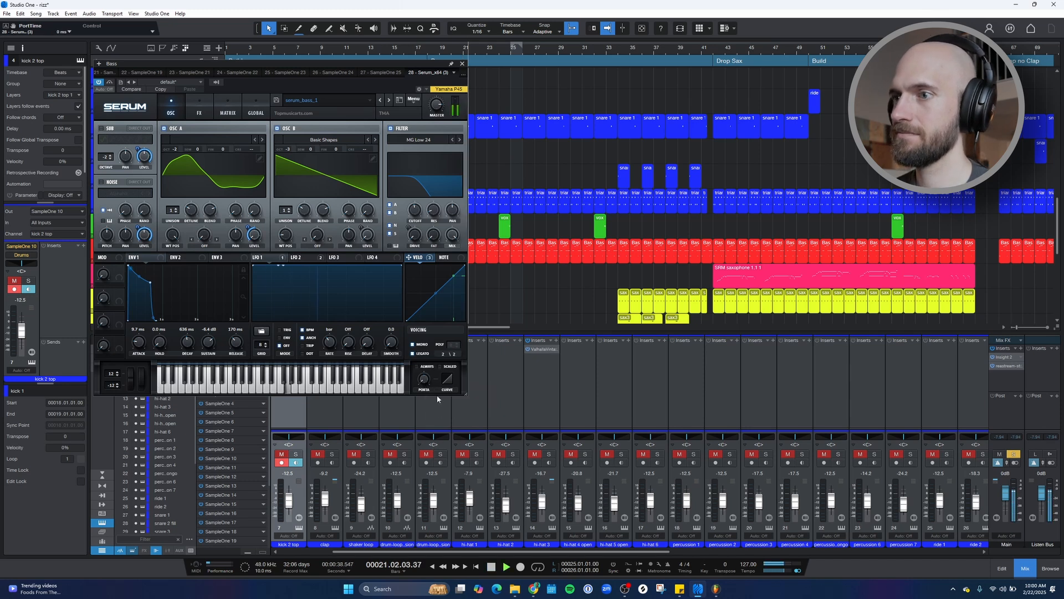
left_click(426, 379)
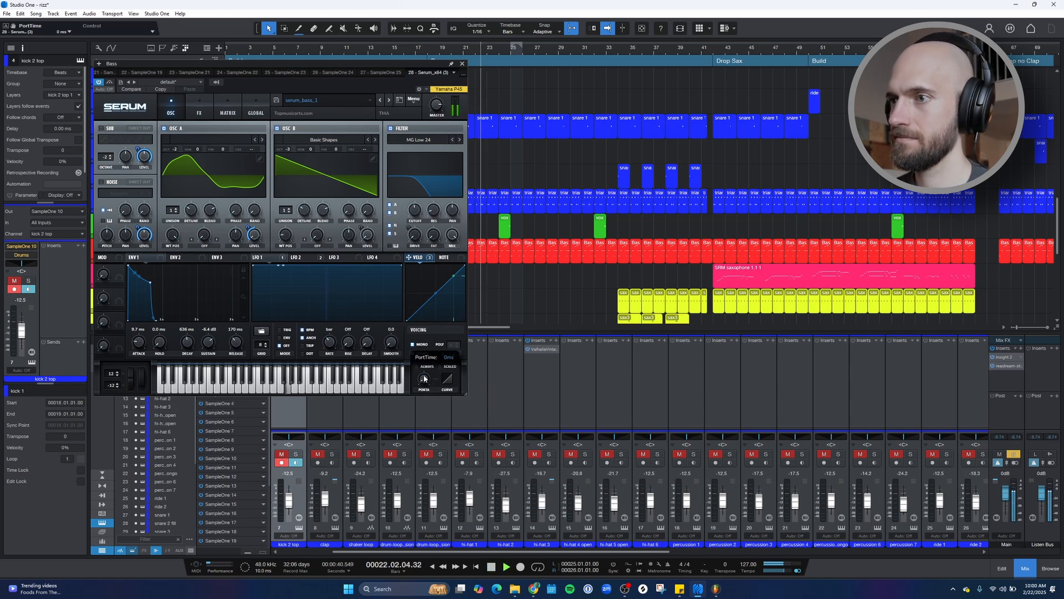
left_click_drag(426, 373, 433, 344)
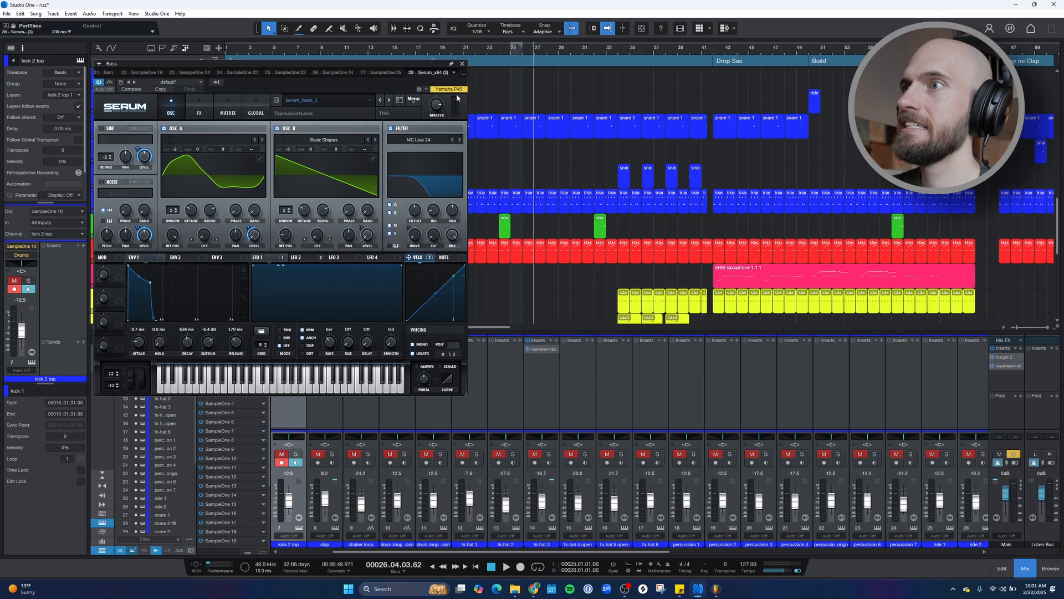
left_click(462, 64)
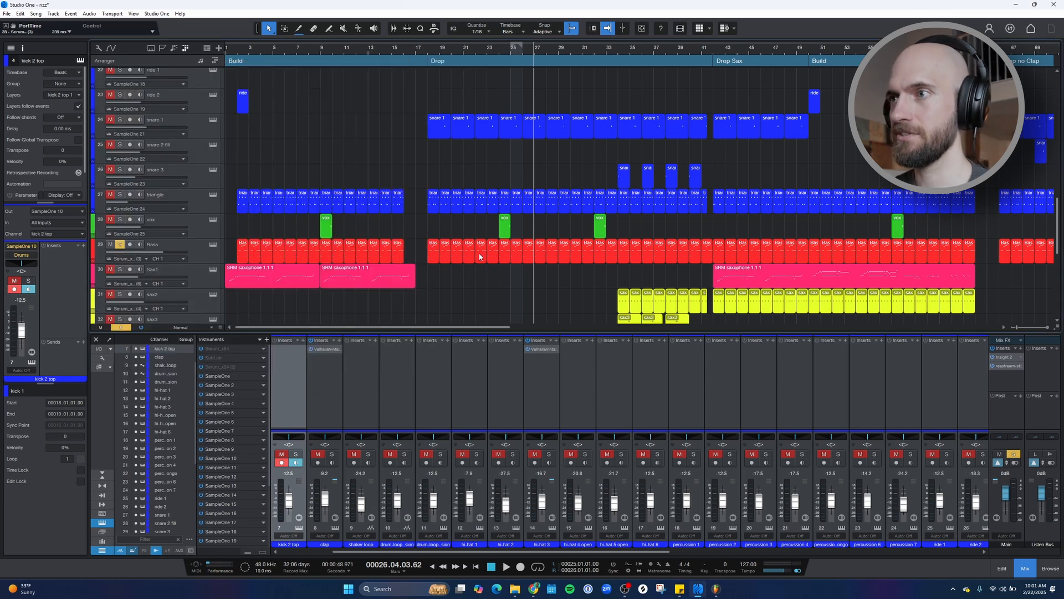
Open the Bass clip at bar 25 in the note editor and play its notes from the bar's start.
left_click_drag(511, 54, 521, 215)
double_click(530, 250)
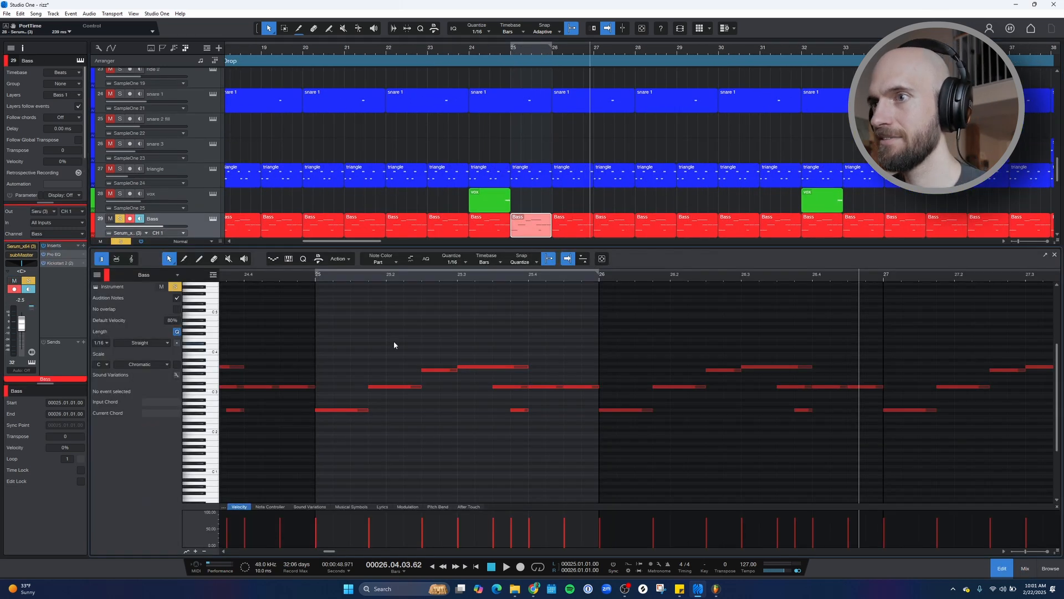
left_click_drag(356, 281, 381, 278)
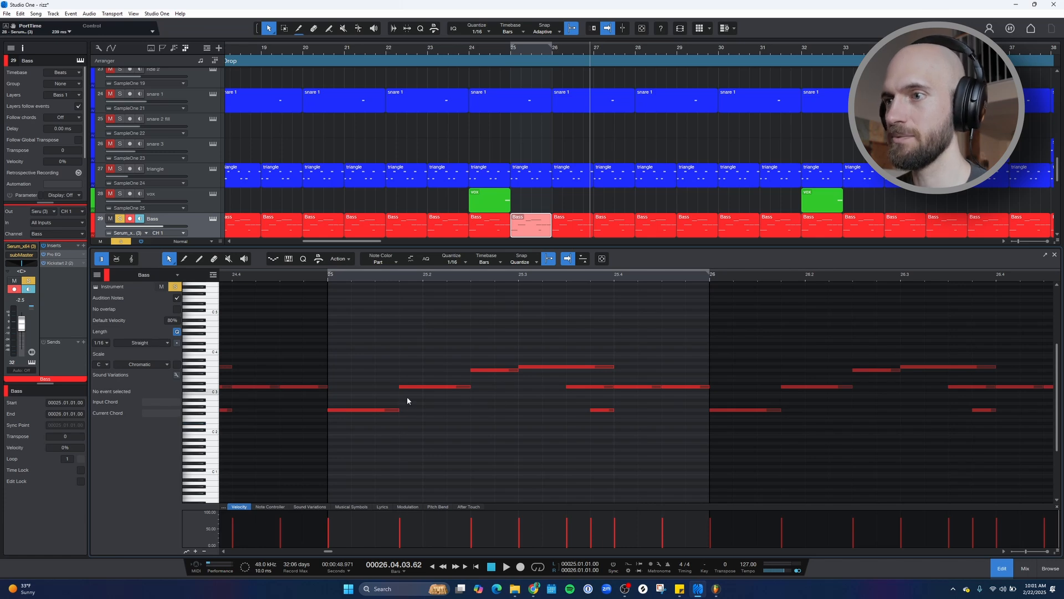
left_click(329, 280)
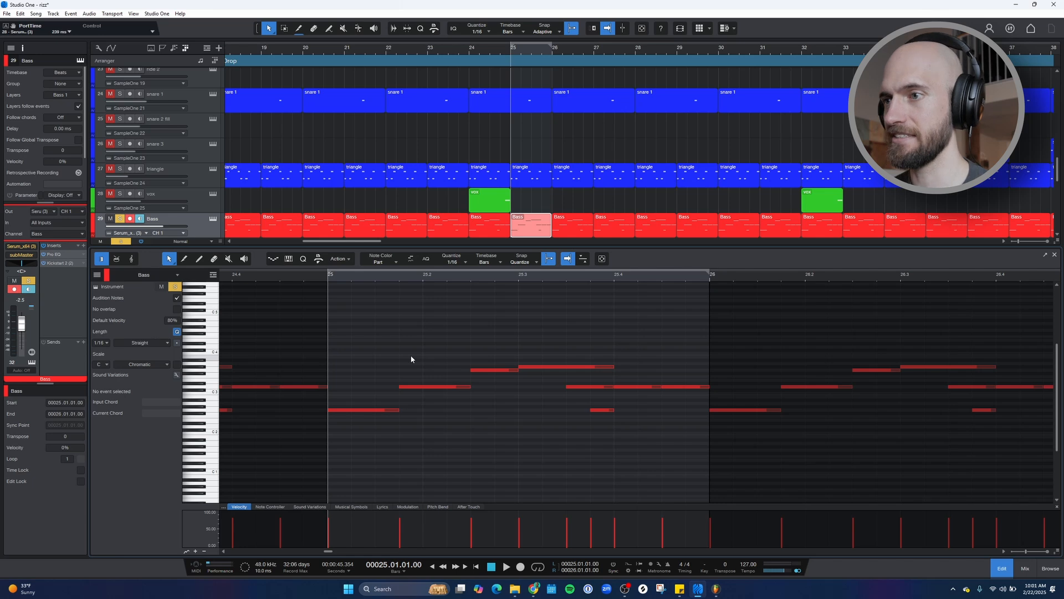
key("space")
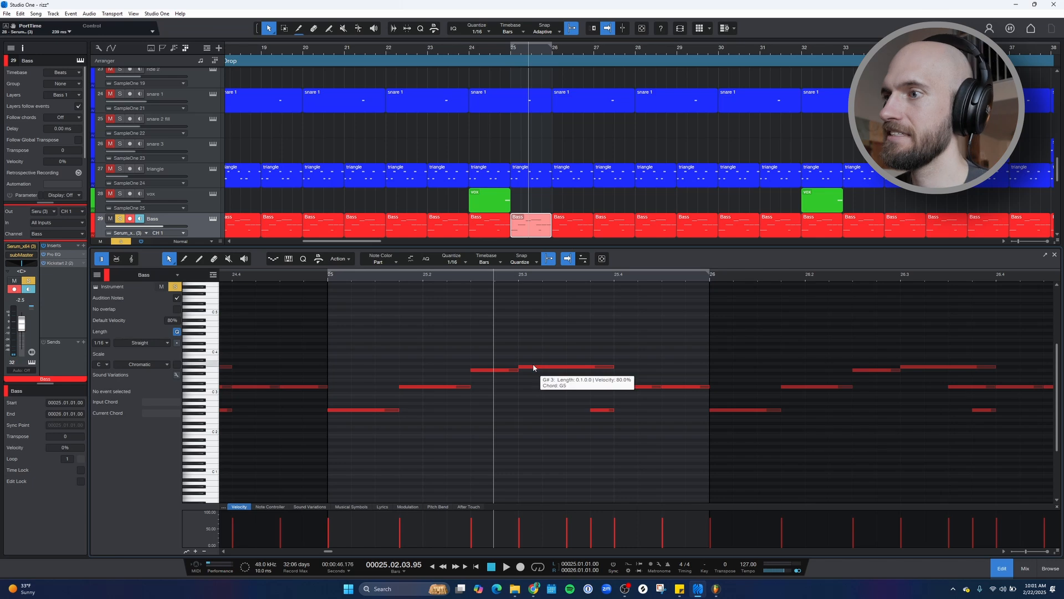
Inspect the G#3 note and the following D3 note, and play bar 25 of the bass in a loop.
left_click(563, 367)
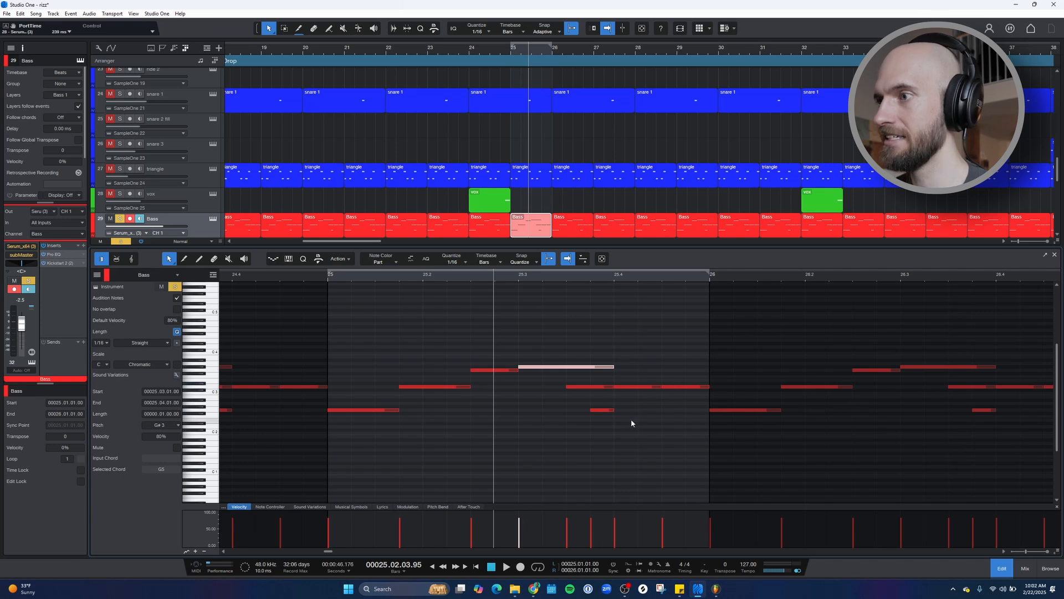
left_click(632, 387)
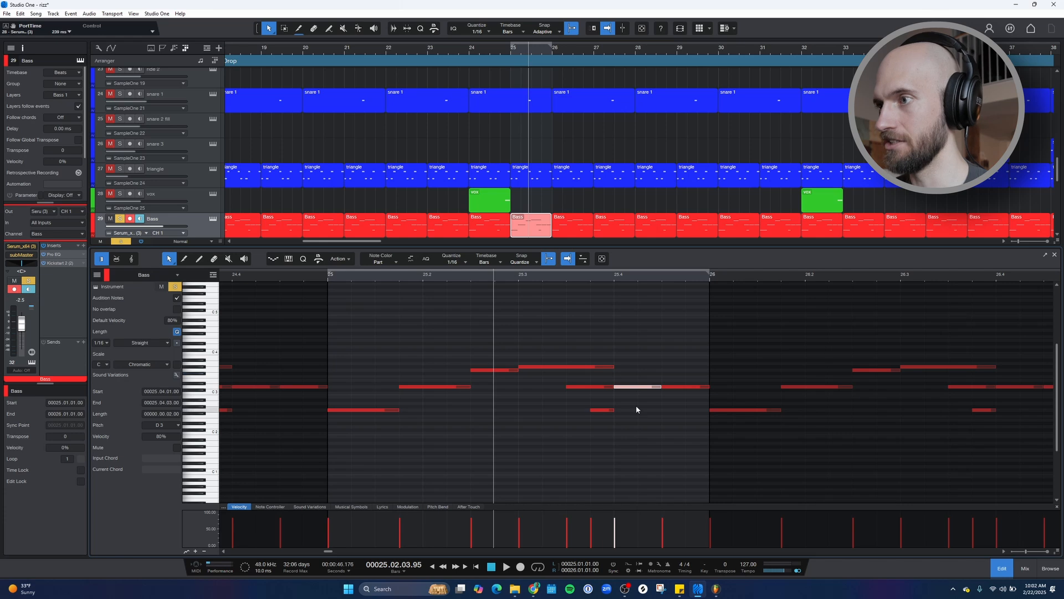
key("/")
left_click(328, 277)
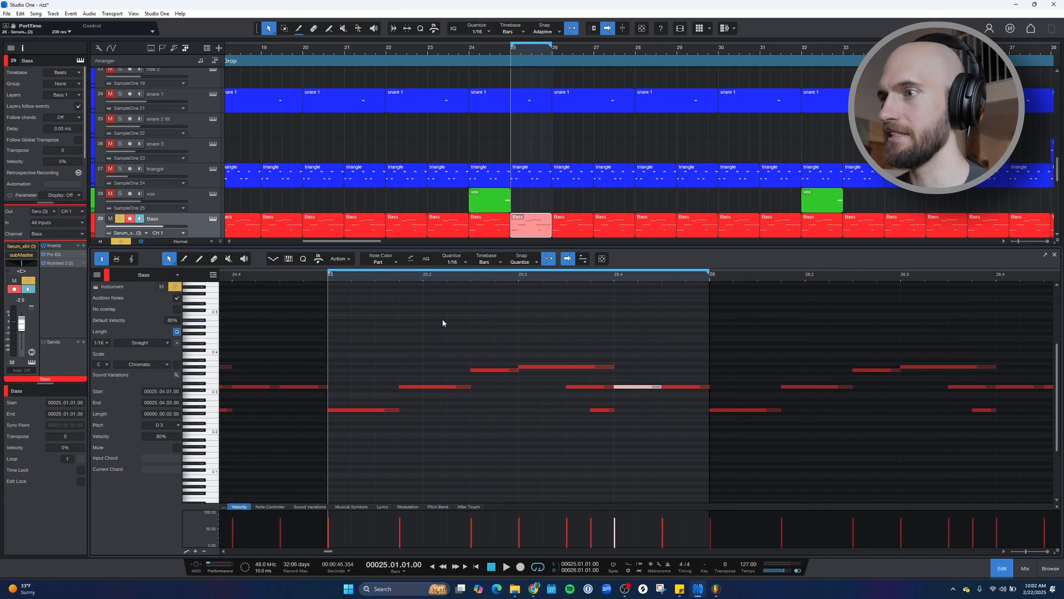
key("space")
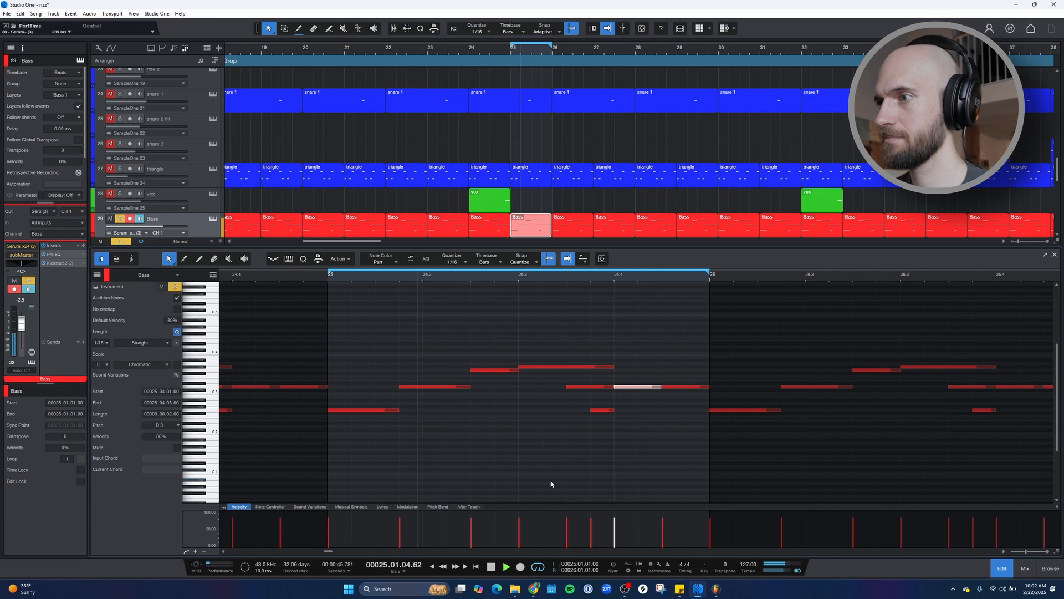
left_click(552, 484)
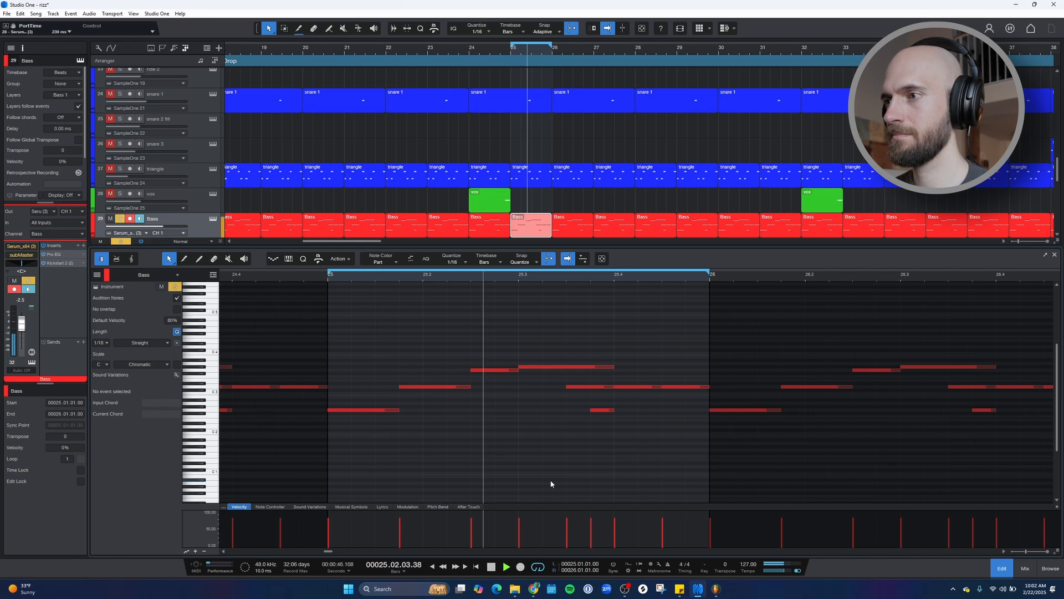
key("space")
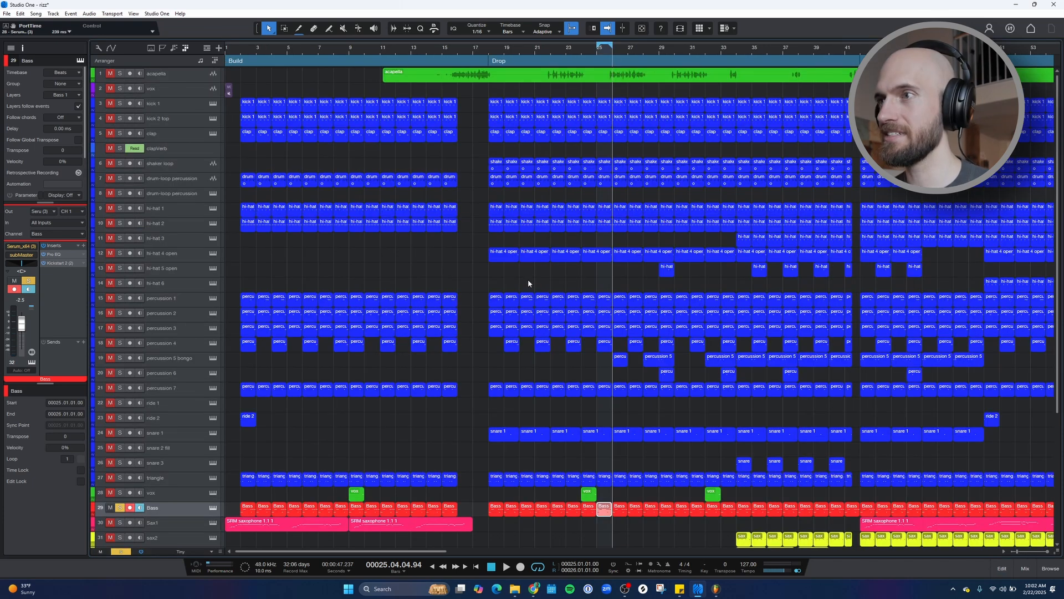
Clear the Bass track's solo and play the Build section from bar 2 with the Sax1 track selected.
left_click(184, 104)
left_click(121, 552)
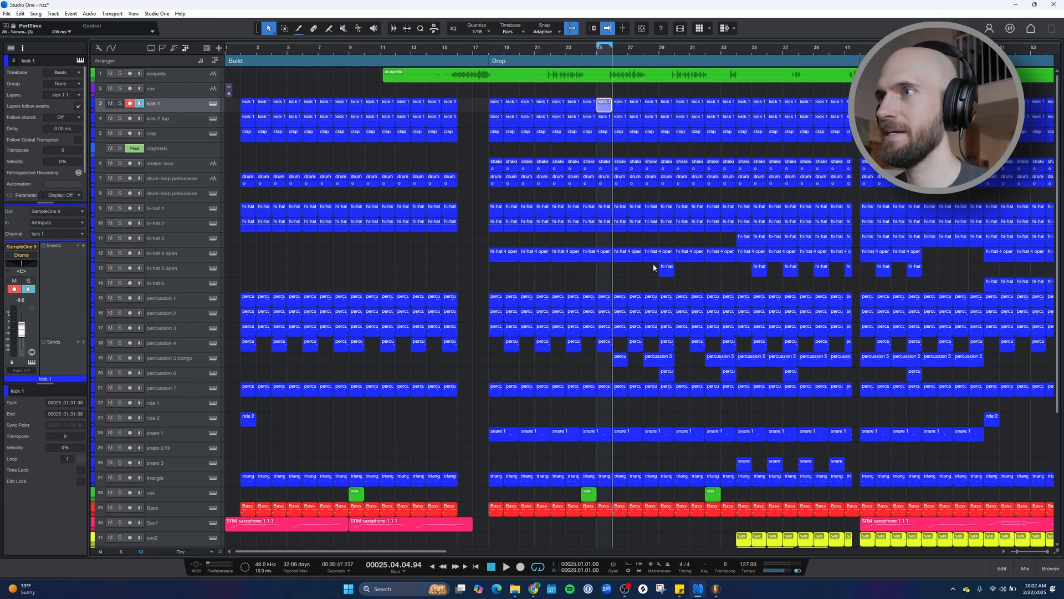
scroll(653, 264, "down", 2)
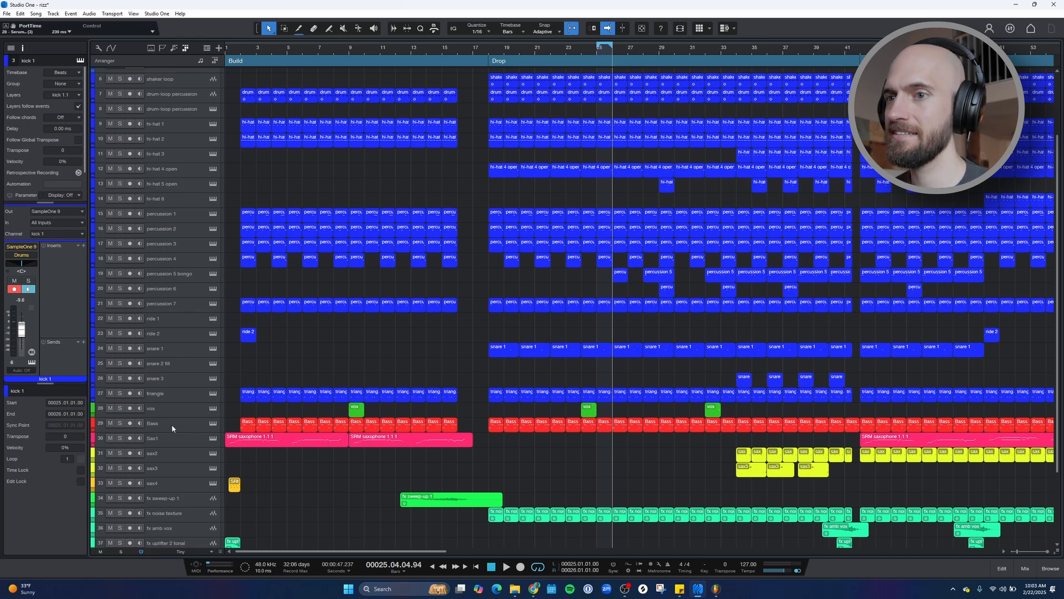
left_click(166, 438)
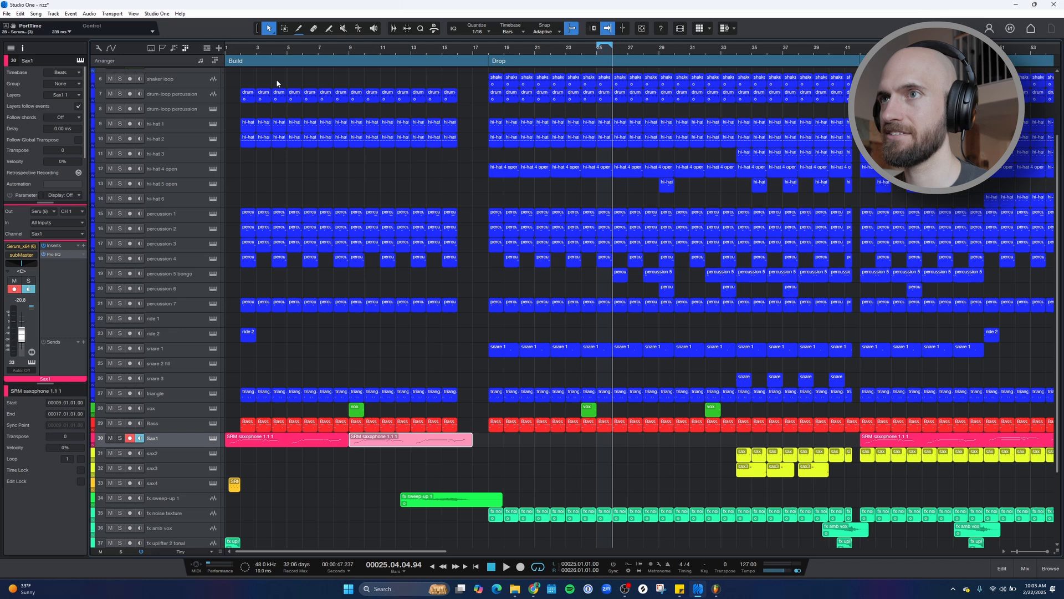
left_click(239, 53)
key("space")
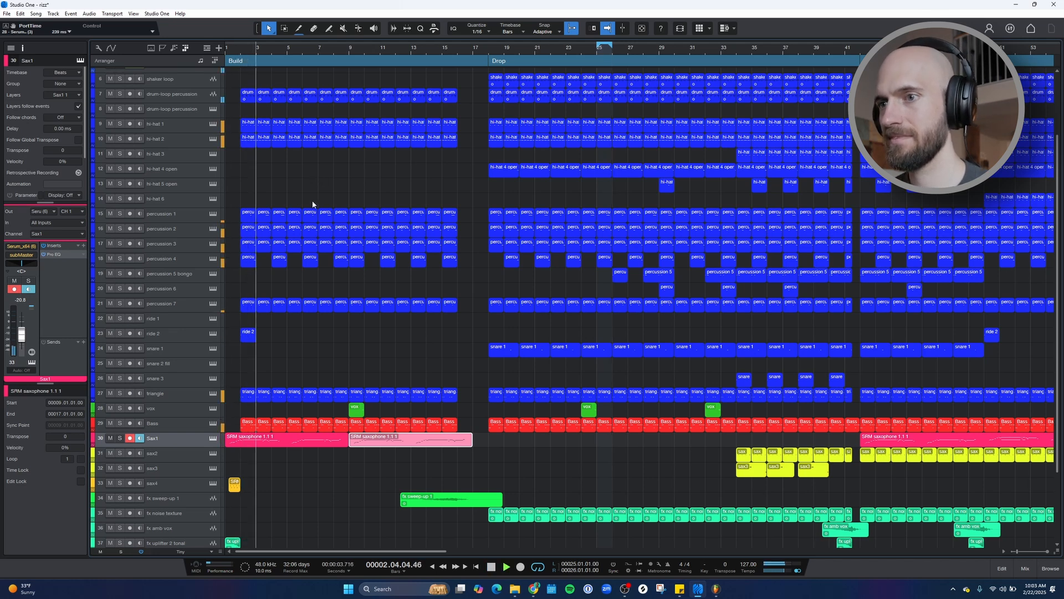
key("space")
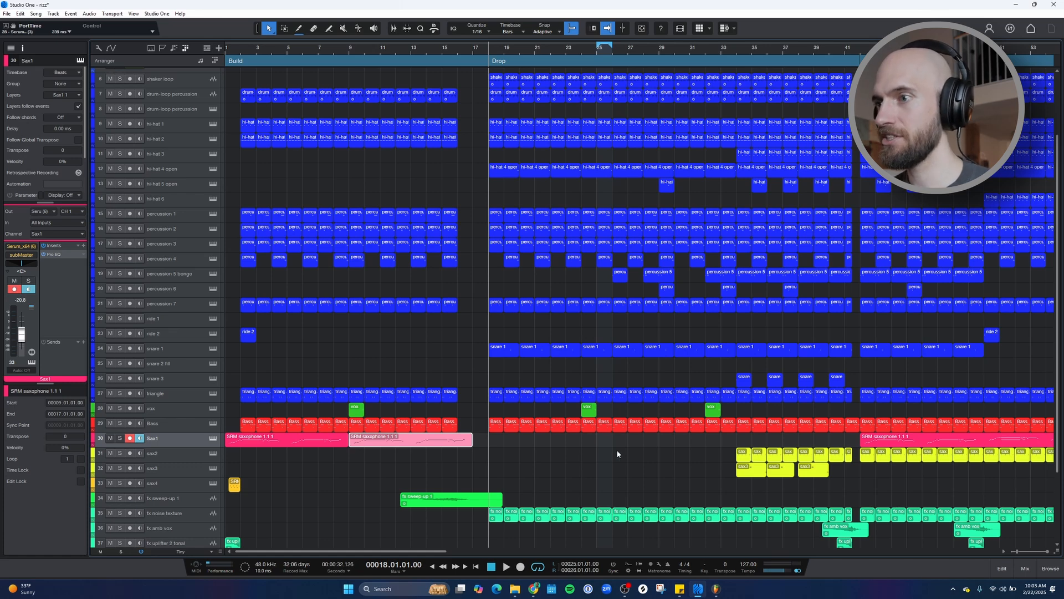
Play the full arrangement from the start of the Drop at bar 18 and look over its tracks.
scroll(562, 437, "up", 2)
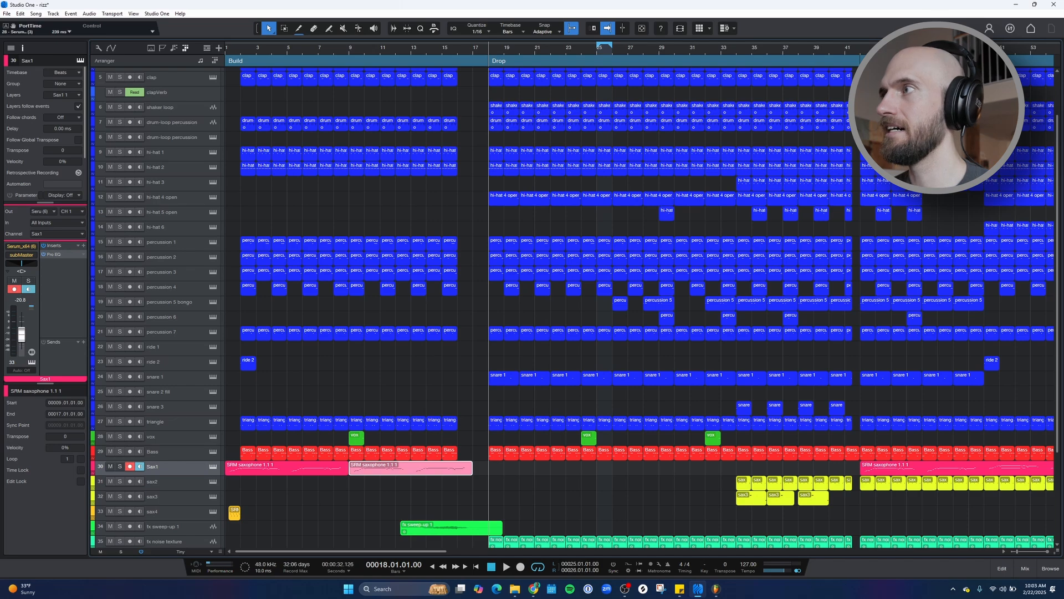
left_click_drag(910, 52, 620, 51)
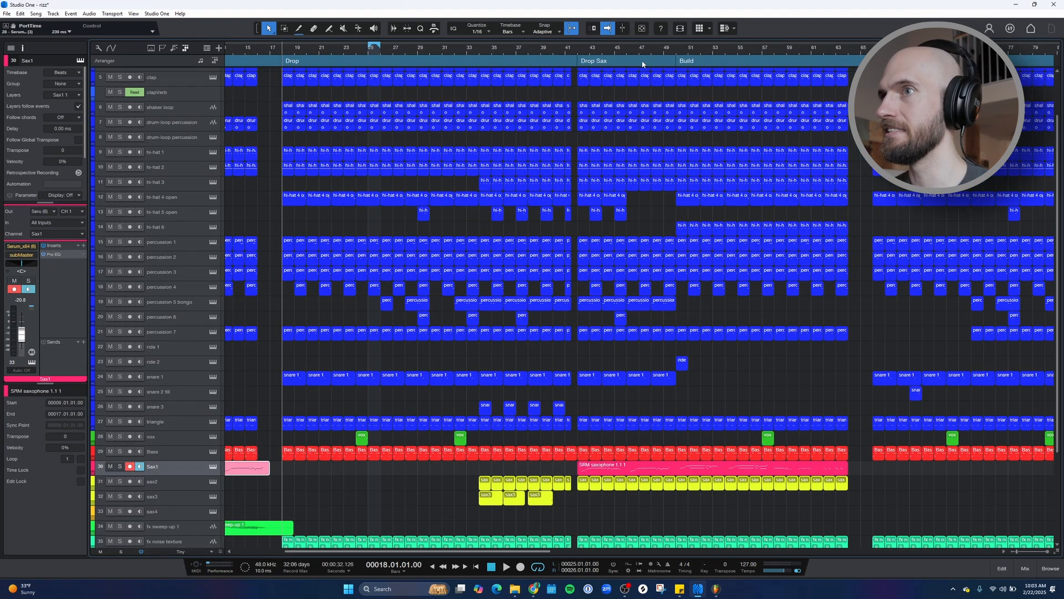
scroll(283, 49, "up", 3)
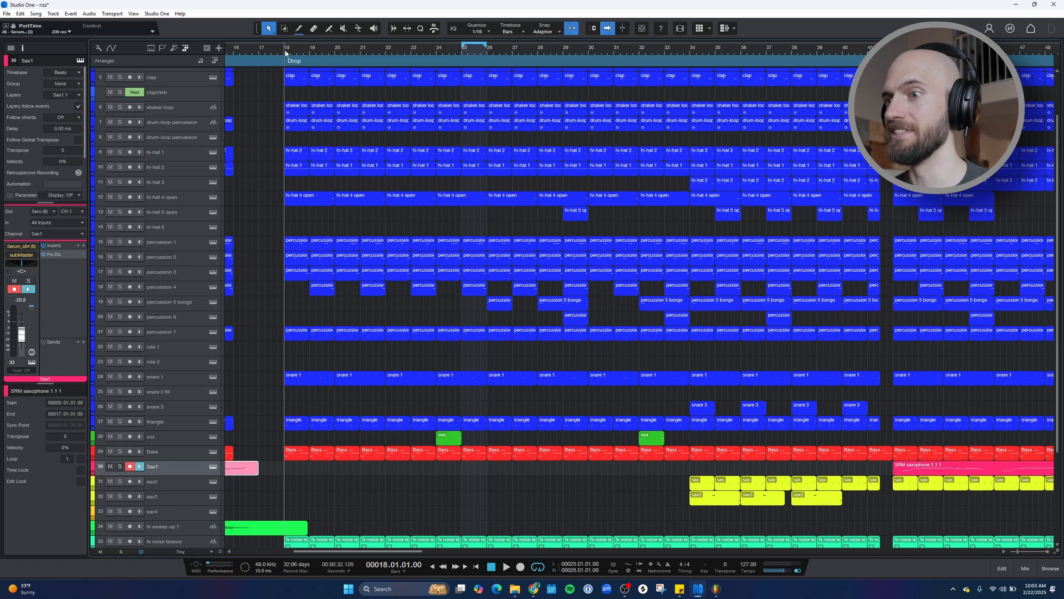
key("space")
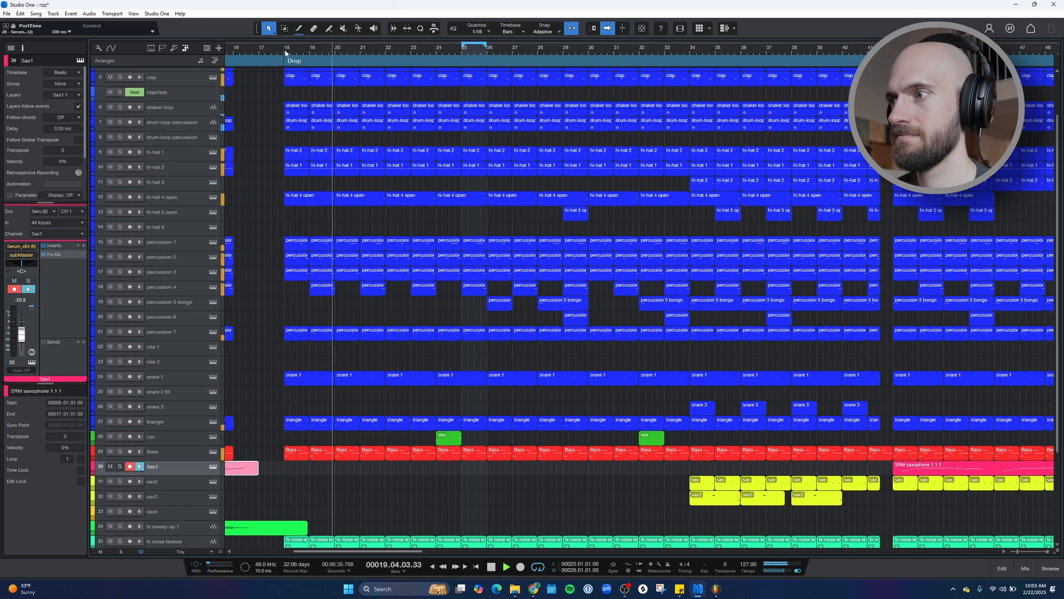
scroll(364, 195, "down", 3)
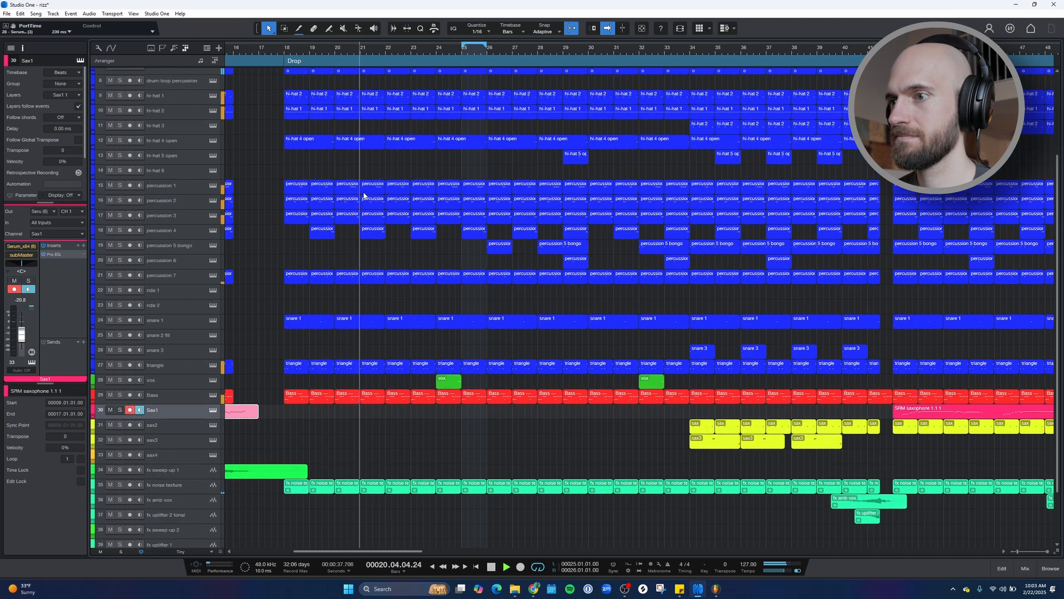
scroll(364, 195, "down", 3)
scroll(364, 195, "up", 9)
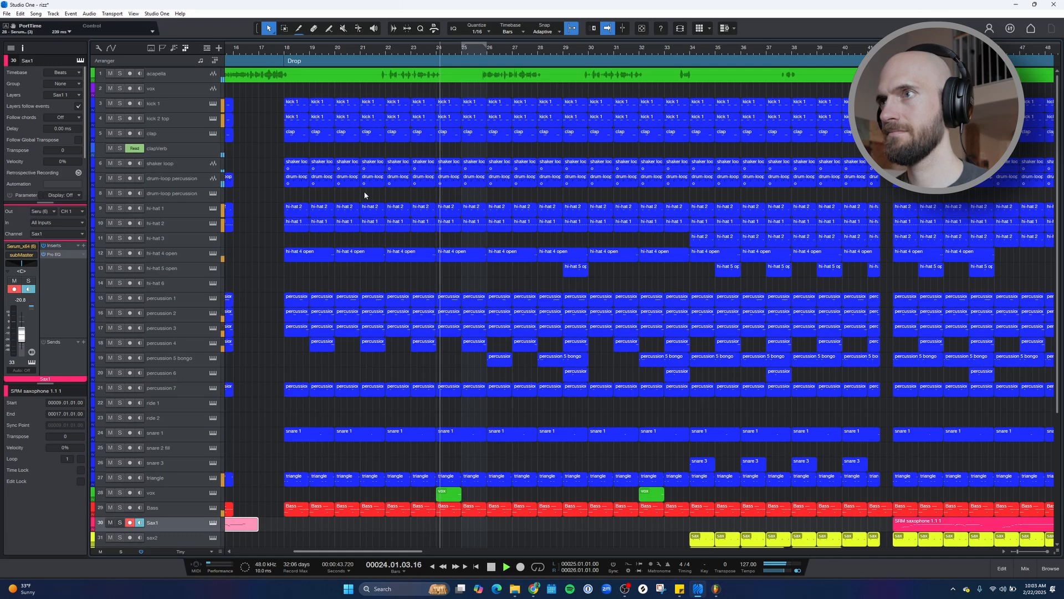
Look over the drum and percussion tracks of the Drop and play the full arrangement from bar 34.
scroll(440, 167, "down", 3)
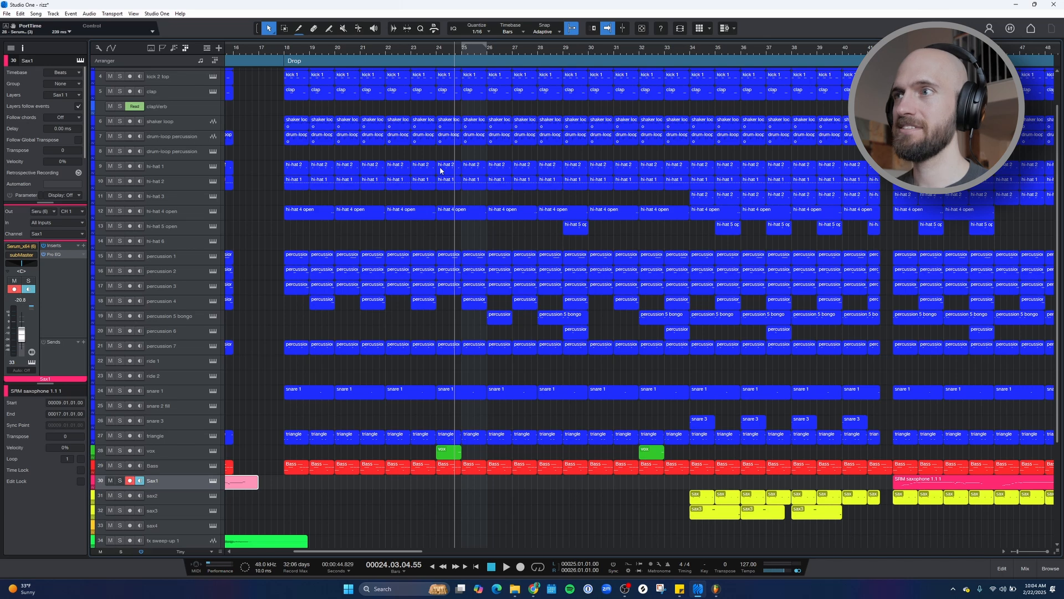
scroll(440, 167, "up", 2)
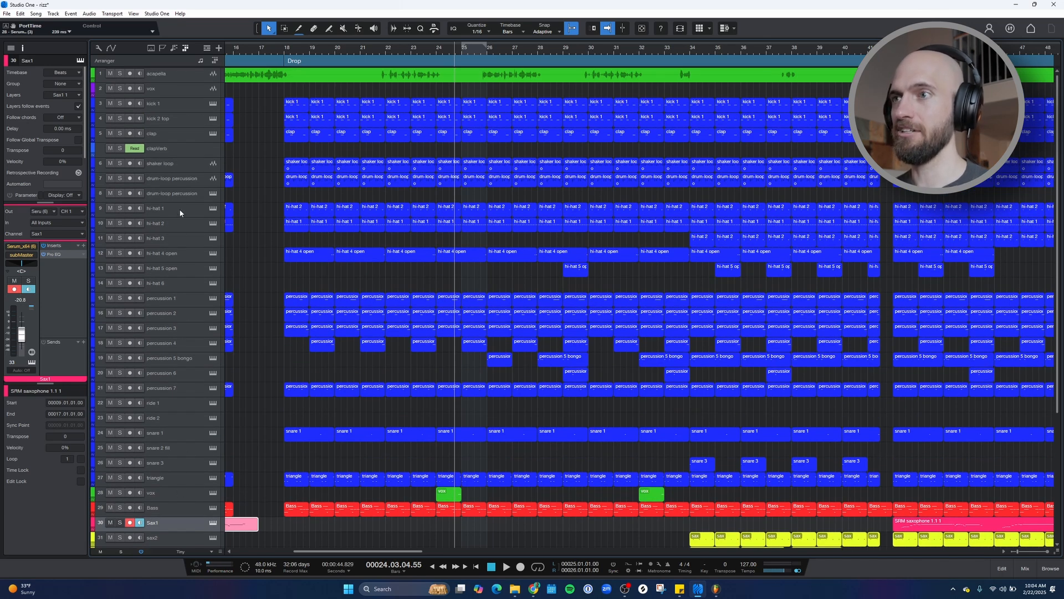
scroll(482, 206, "down", 2)
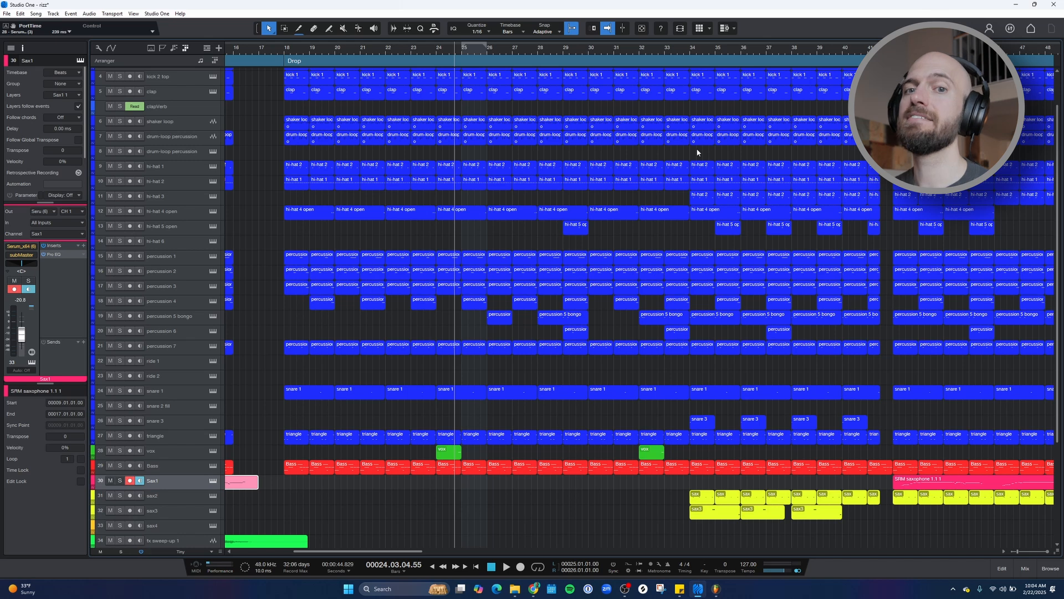
left_click(693, 53)
key("space")
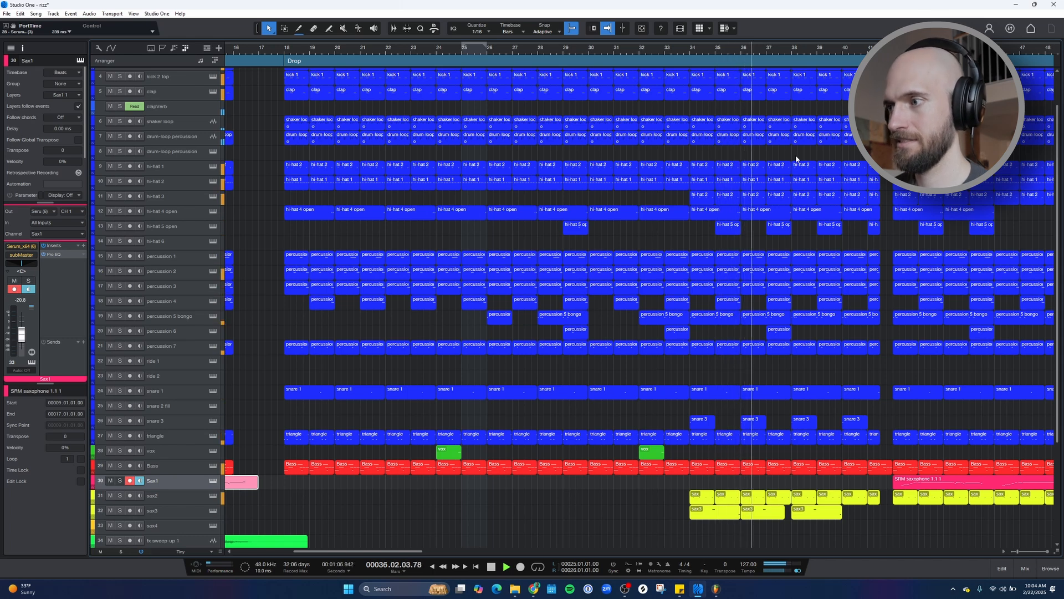
key("space")
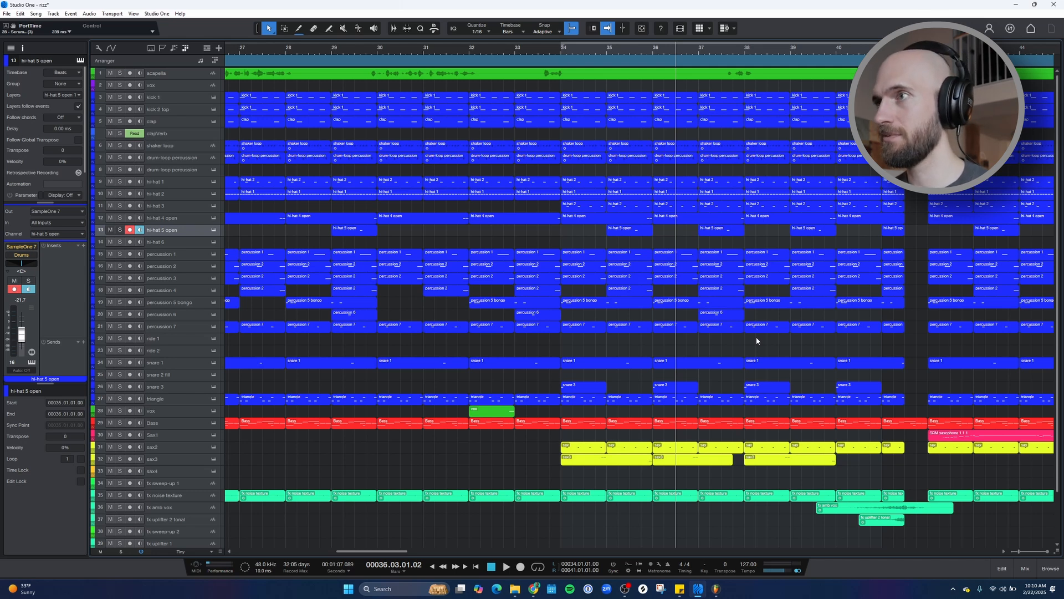
Go through the kick 1, kick 2 top and clap tracks, and audition the first drum-loop percussion track soloed.
left_click(155, 97)
left_click(157, 110)
left_click(157, 122)
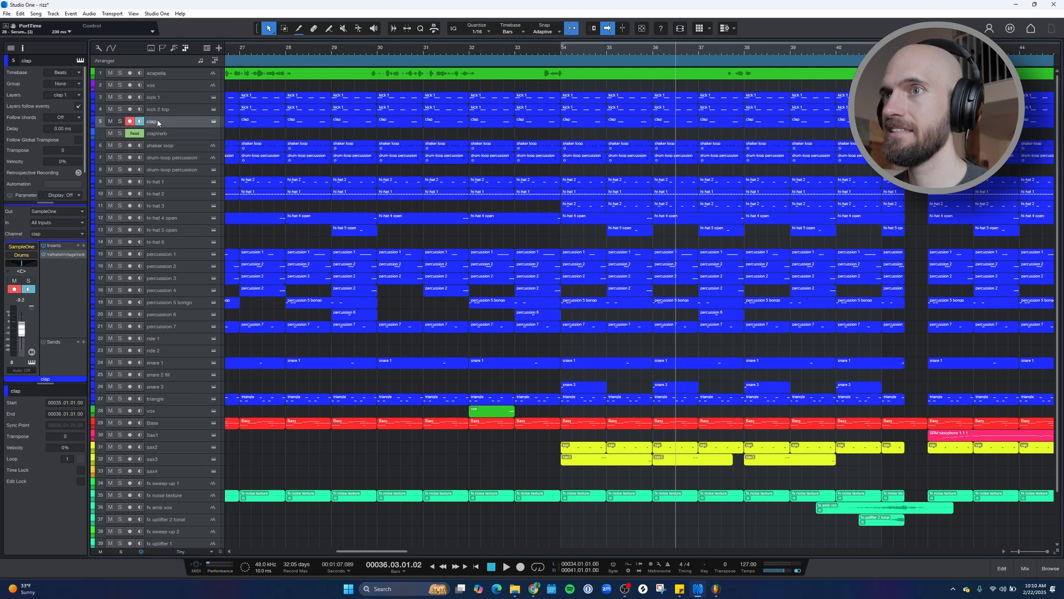
left_click(181, 161)
key("s")
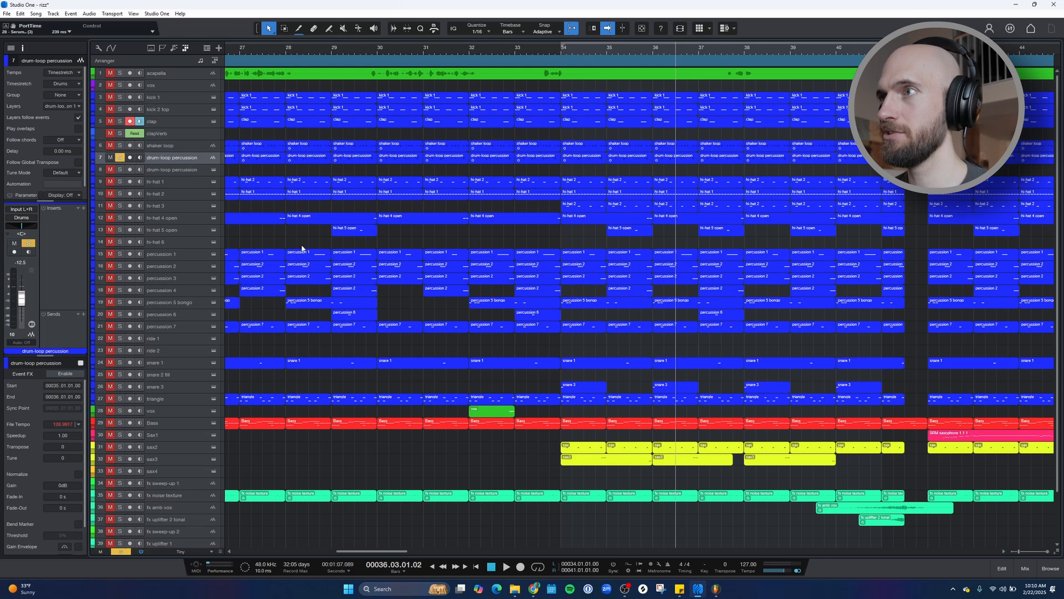
key("space")
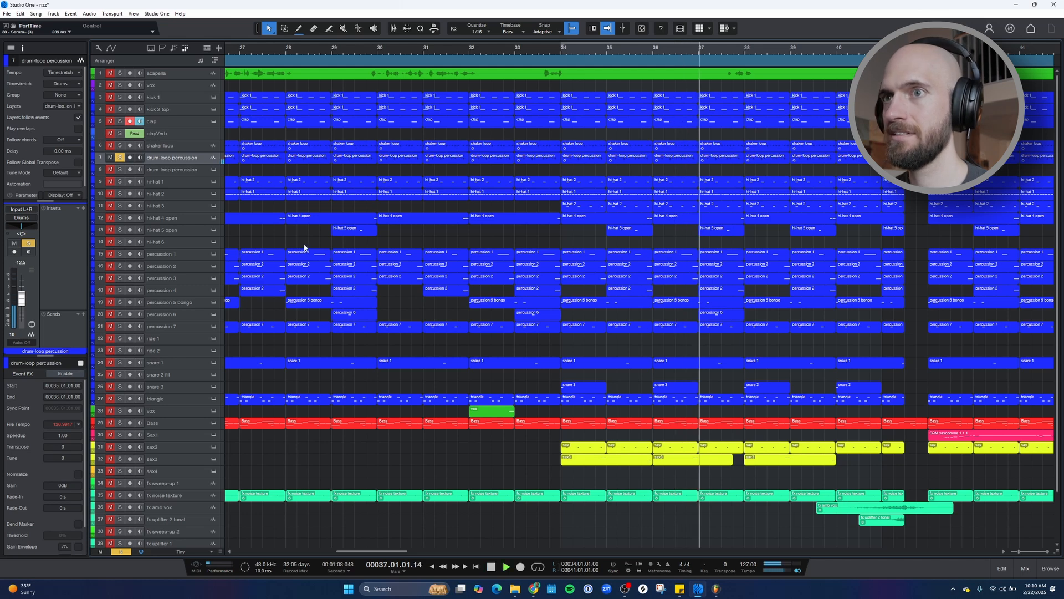
left_click(120, 157)
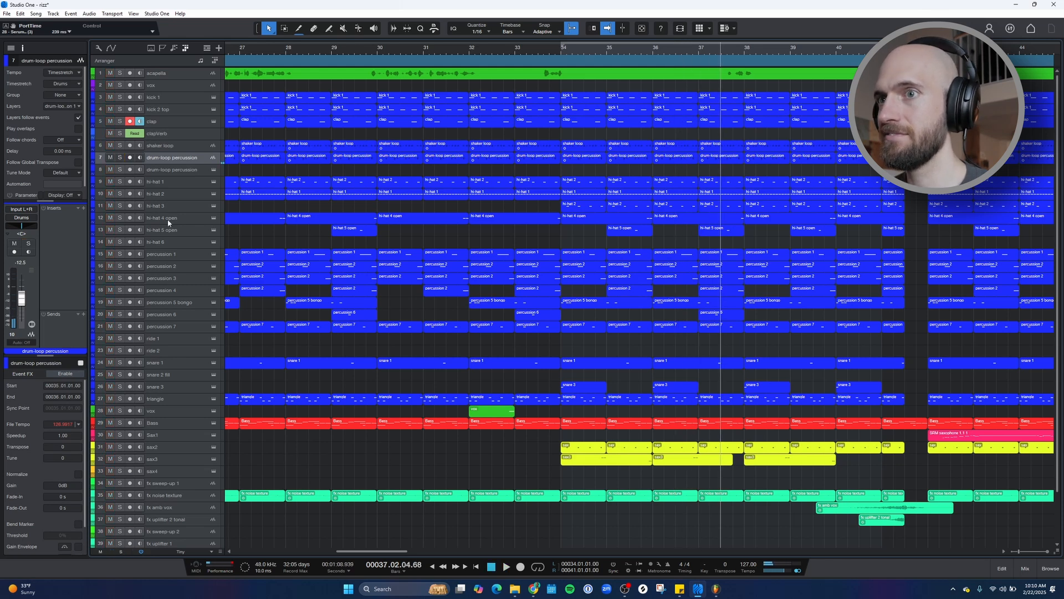
Audition the percussion 1 to percussion 7 tracks soloed as a group, and clear their solo.
left_click(173, 258)
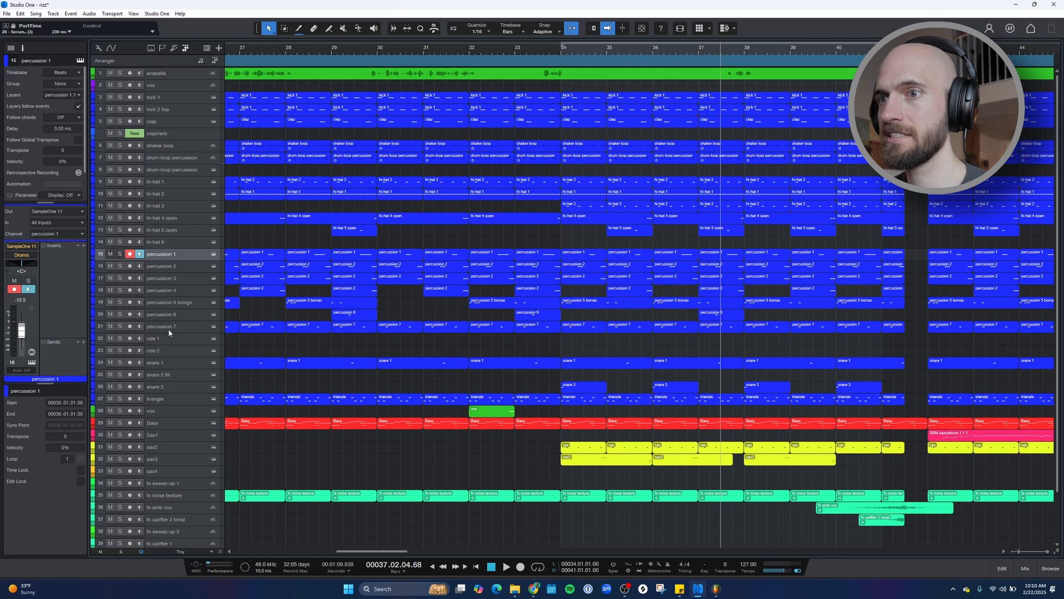
left_click(168, 328, "shift")
left_click(120, 254)
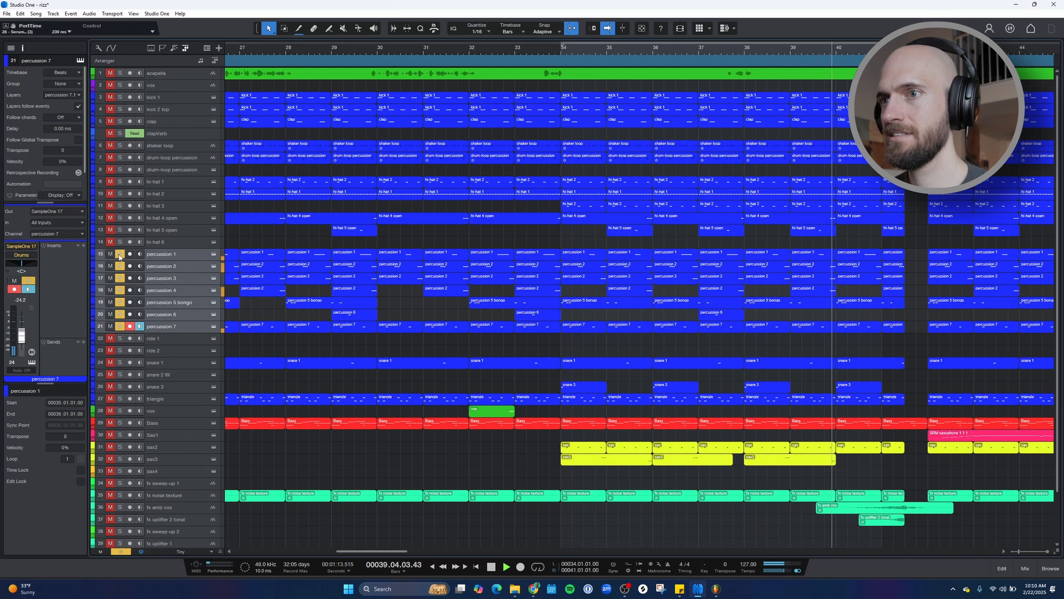
left_click(120, 254)
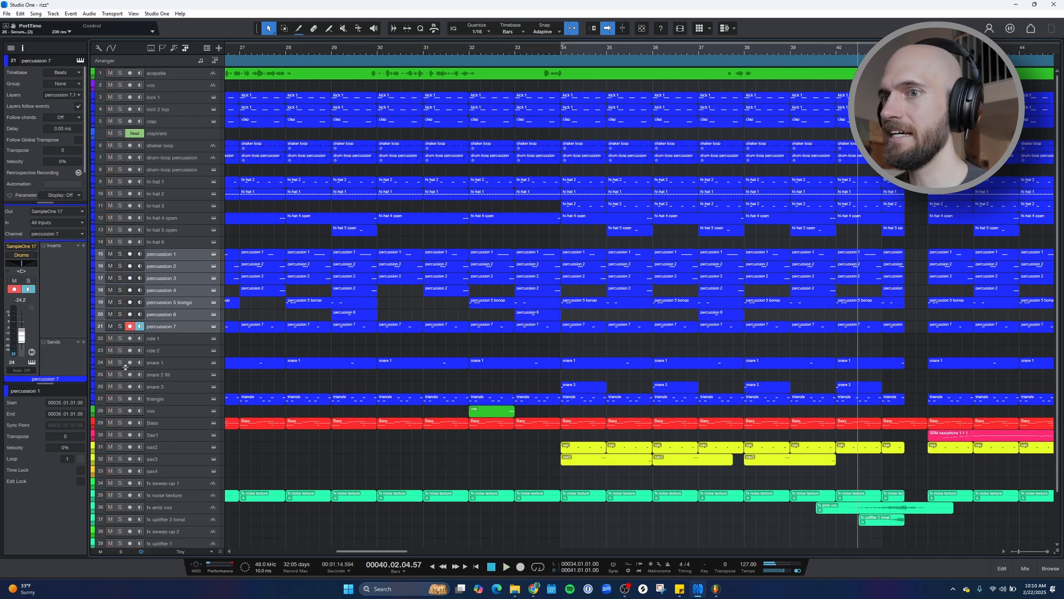
Solo the triangle track, play it from bar 34, and clear its solo.
left_click(119, 398)
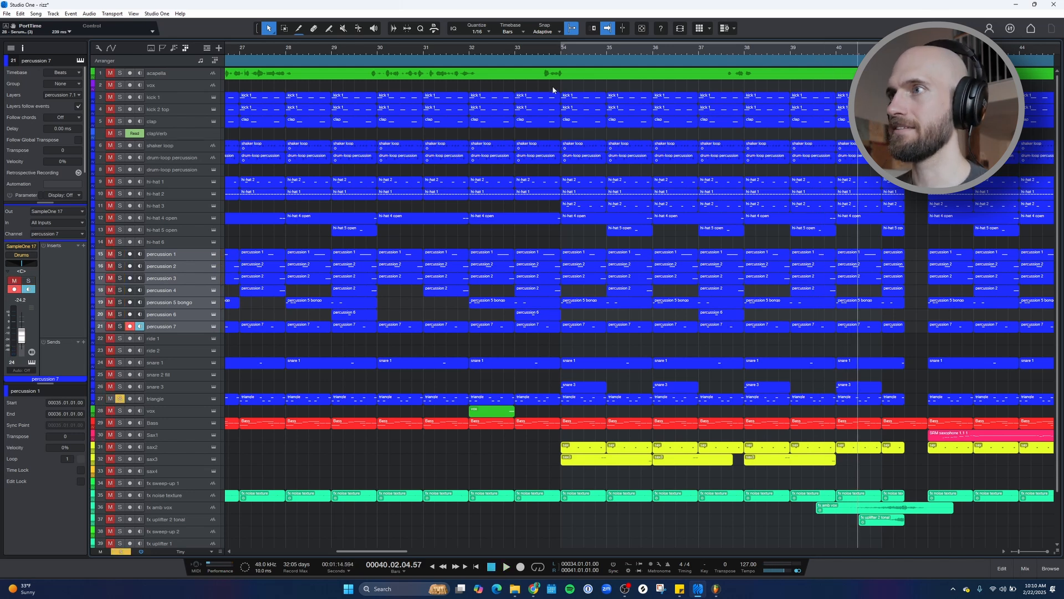
key("space")
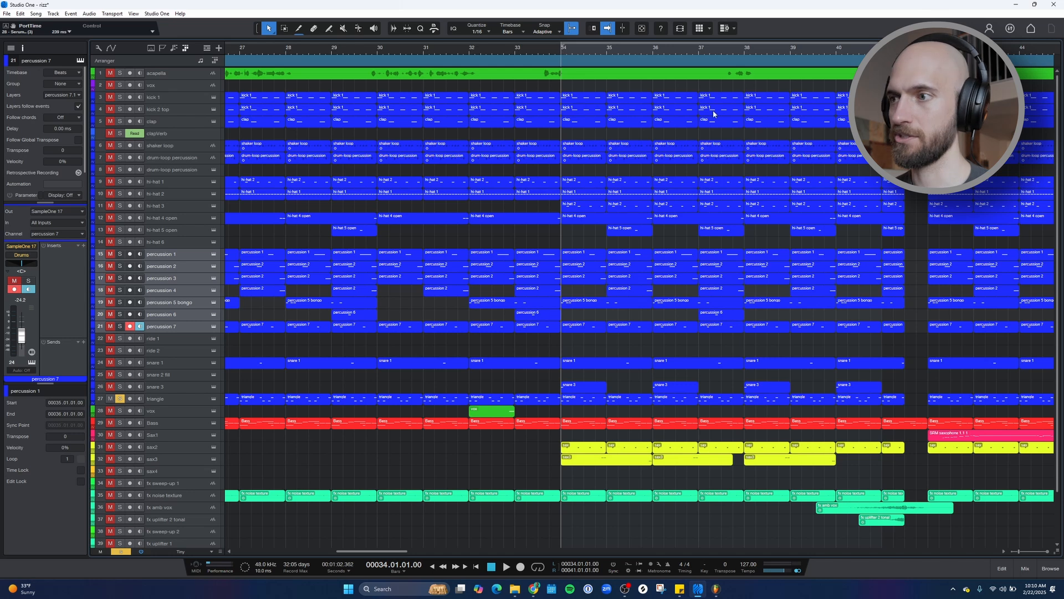
key("space")
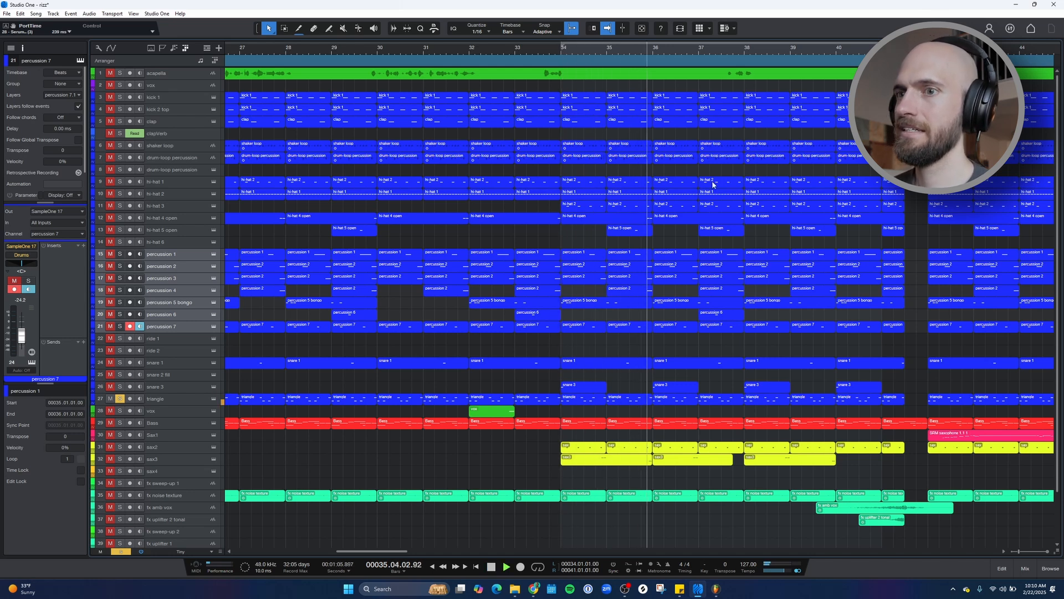
key("space")
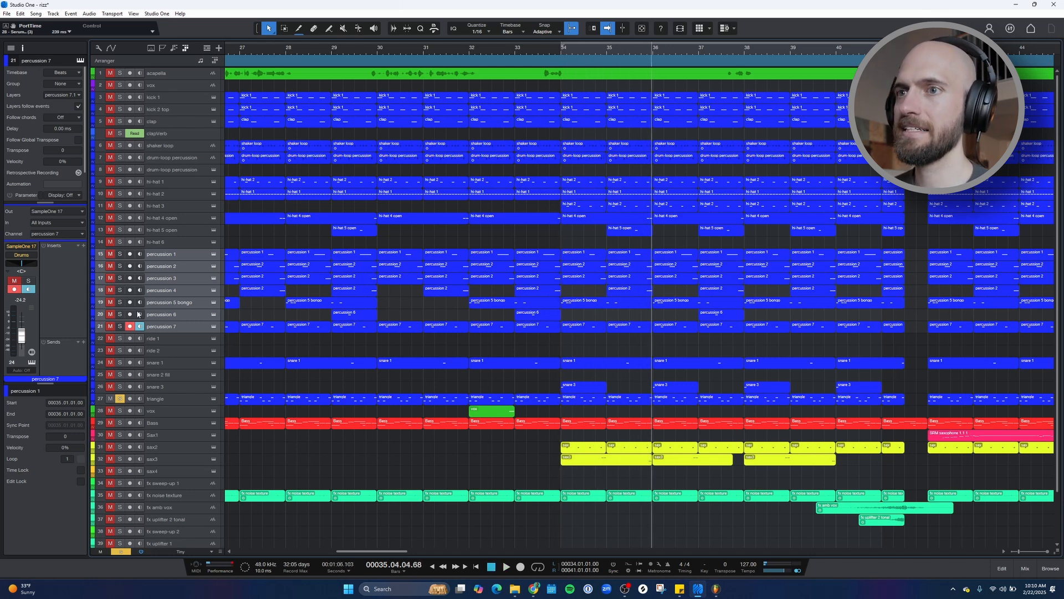
left_click(120, 398)
Solo percussion 1 to 7 together with kick 1, play them from bar 34, and clear all solos.
left_click(119, 254)
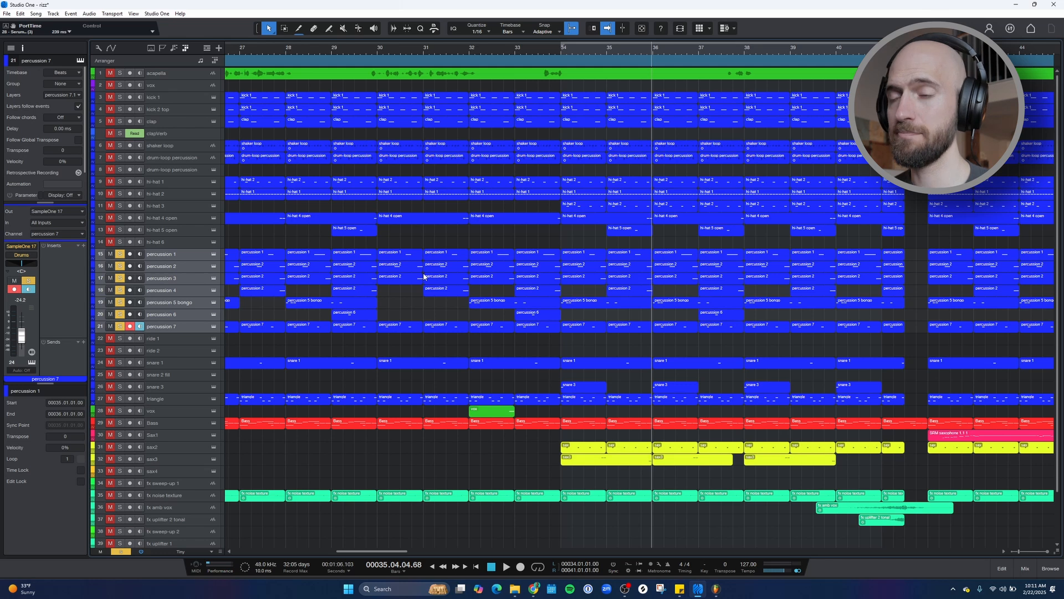
key("space")
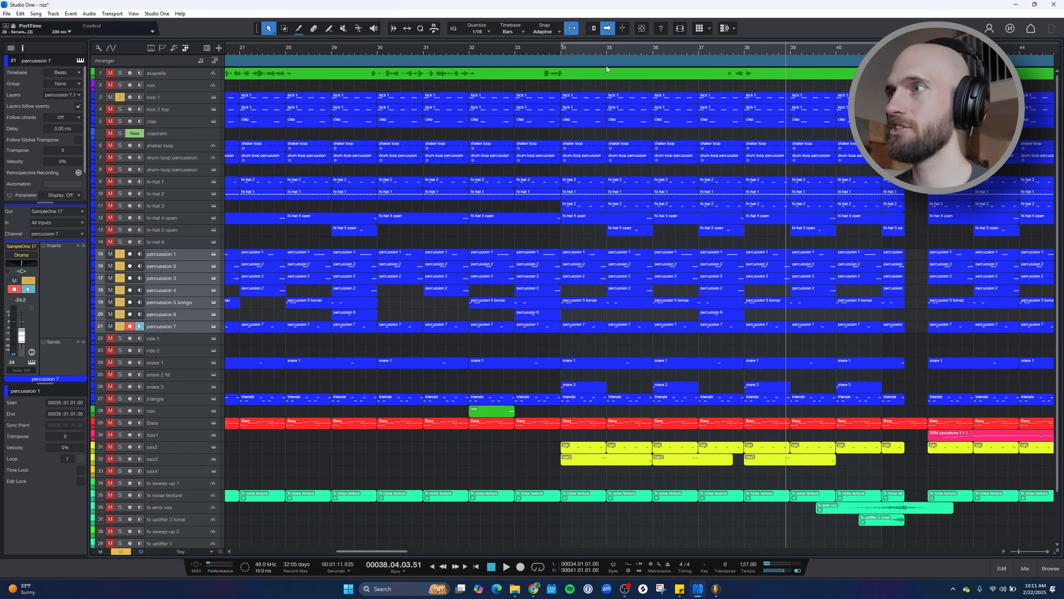
left_click(562, 53)
key("space")
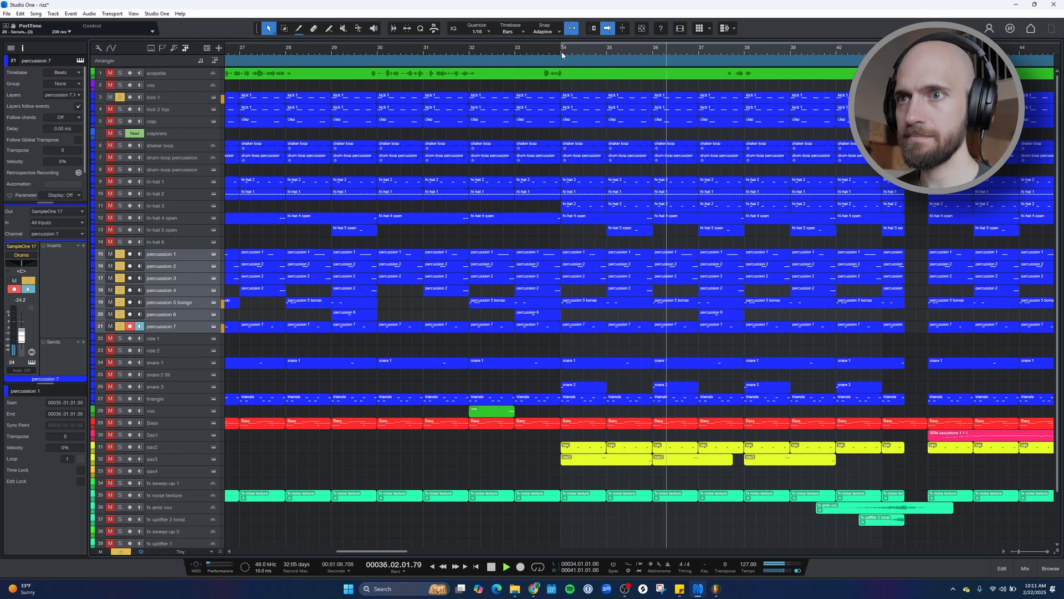
left_click(120, 552)
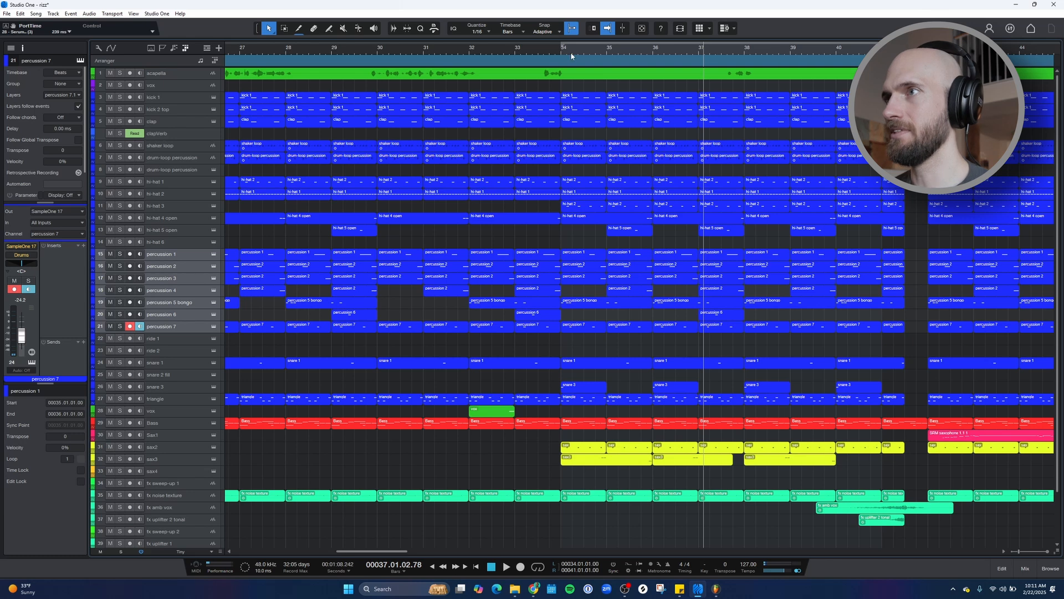
Turn on looping for bars 34 to 41 and play with only the kick 1 track soloed.
key("/")
scroll(572, 52, "up", 3)
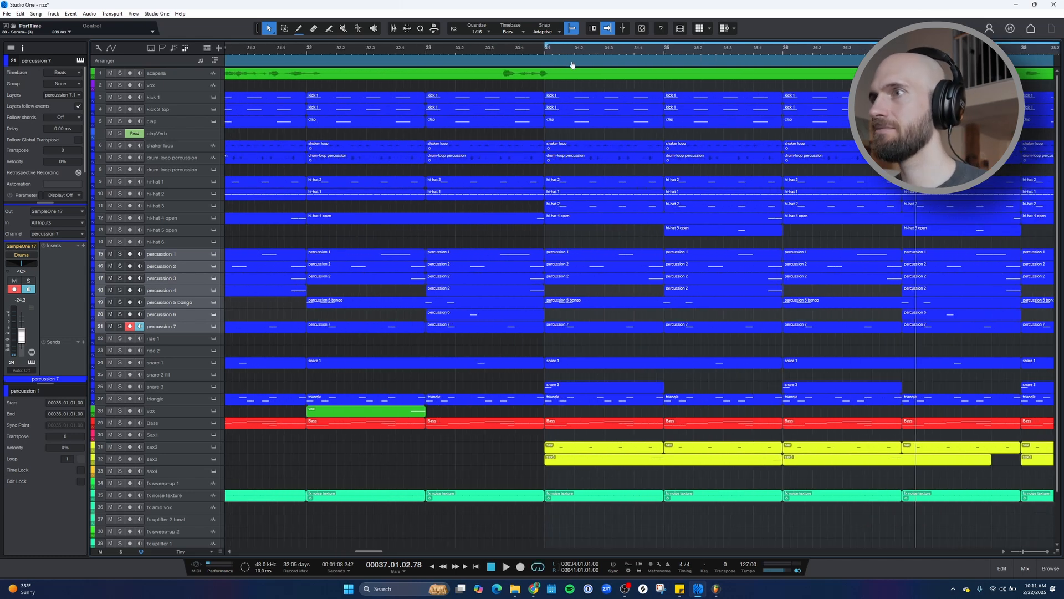
left_click(167, 100)
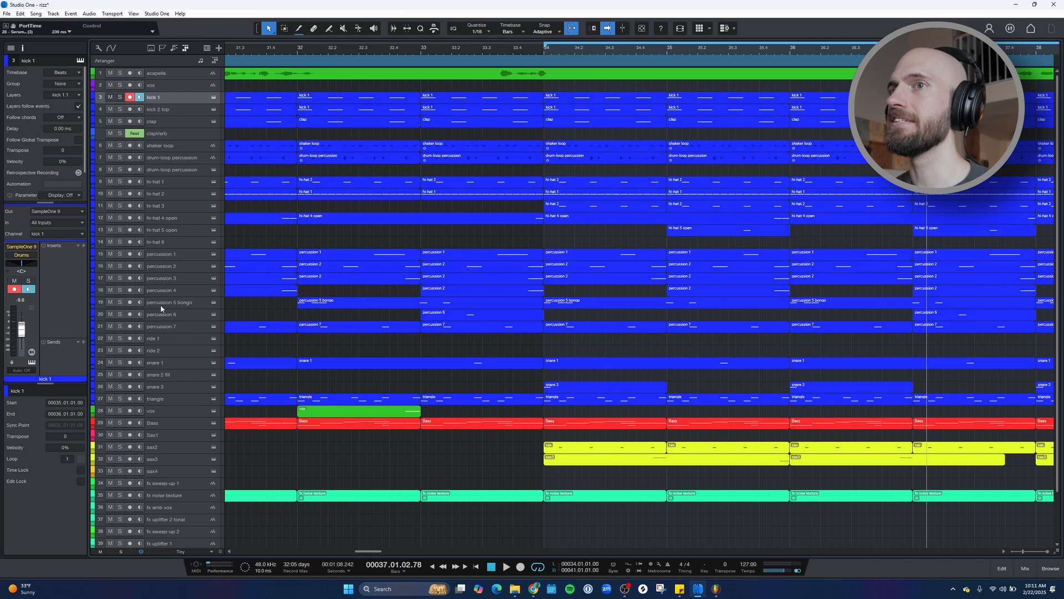
left_click(119, 98)
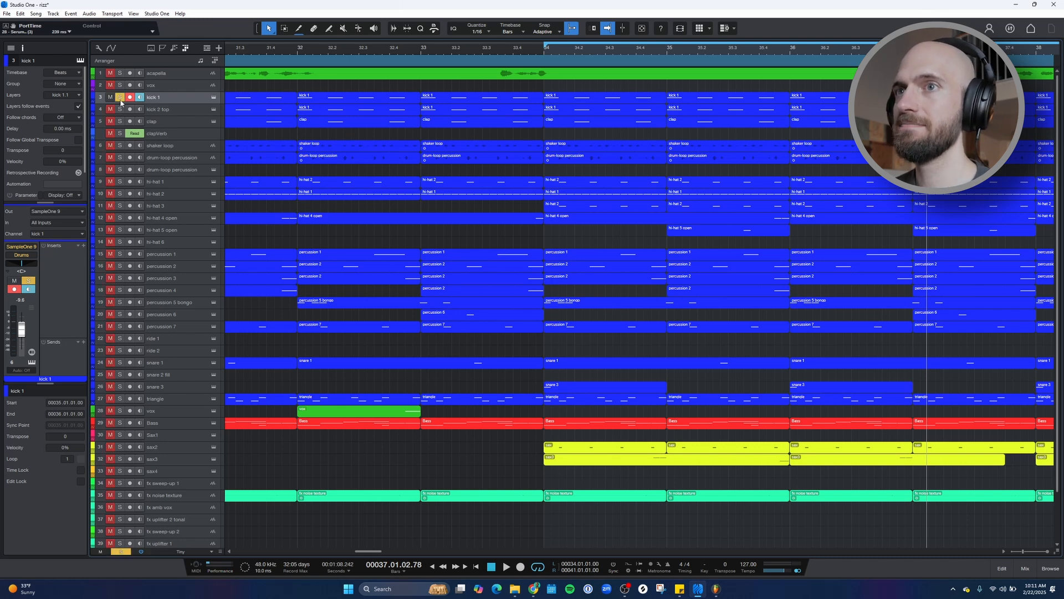
key("space")
During playback, also solo kick 2 top, clap, its reverb track, shaker loop and both drum-loop percussion tracks one by one.
left_click(119, 109)
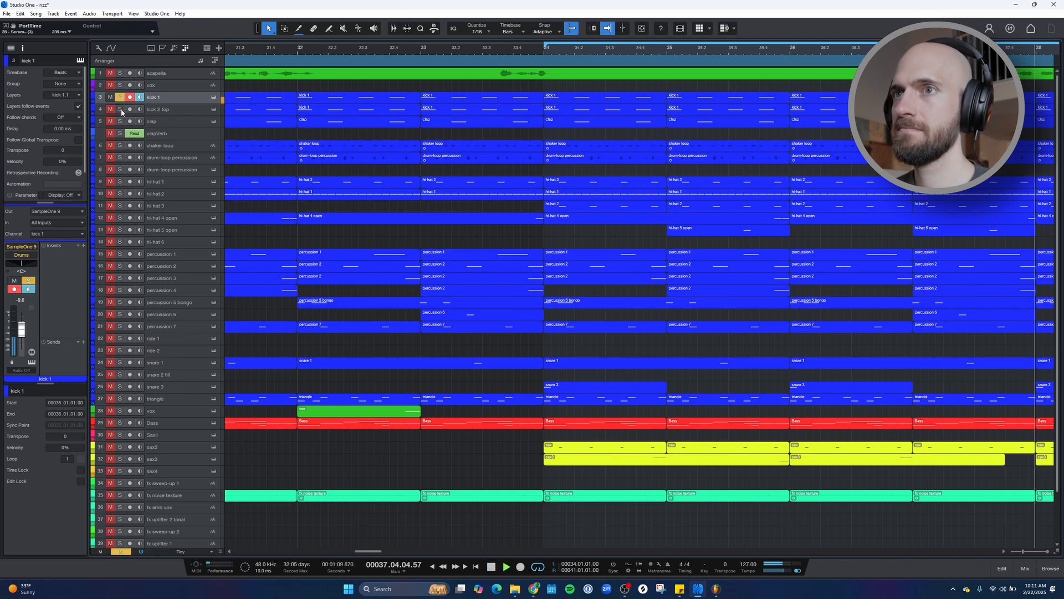
left_click(119, 121)
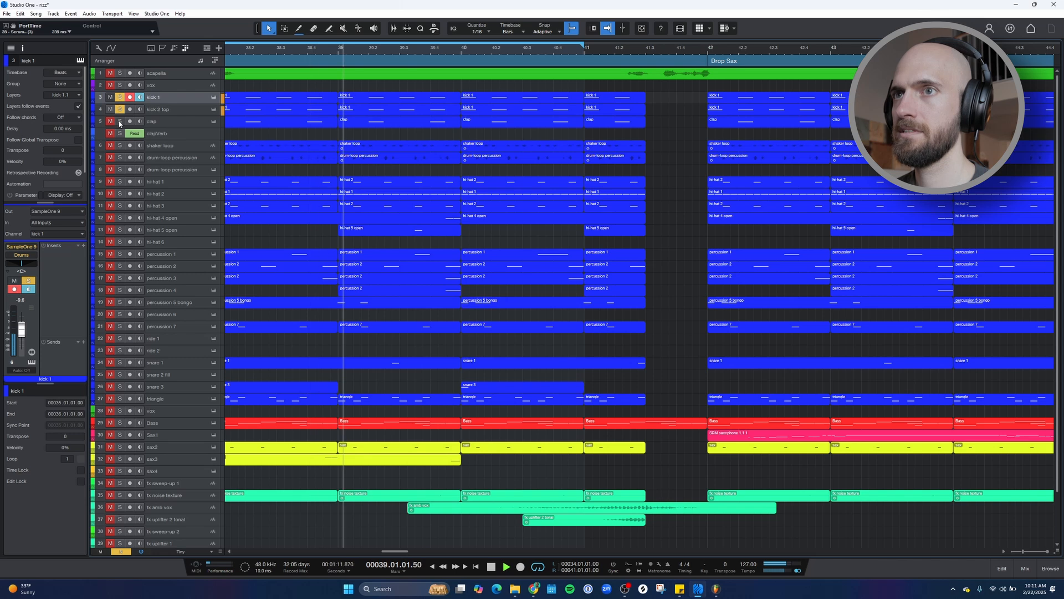
left_click(120, 133)
left_click(120, 145)
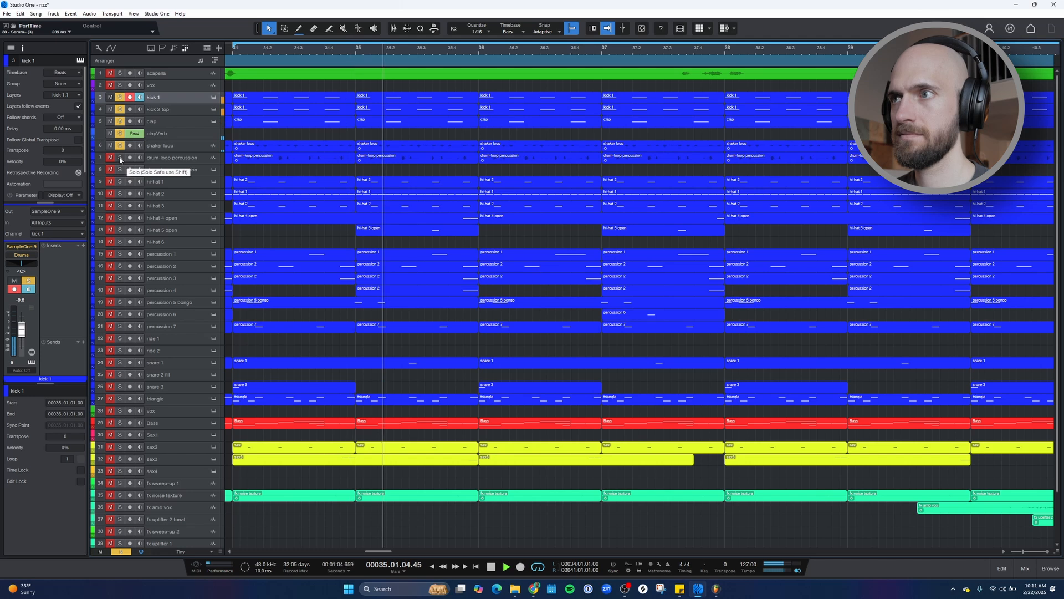
left_click(120, 158)
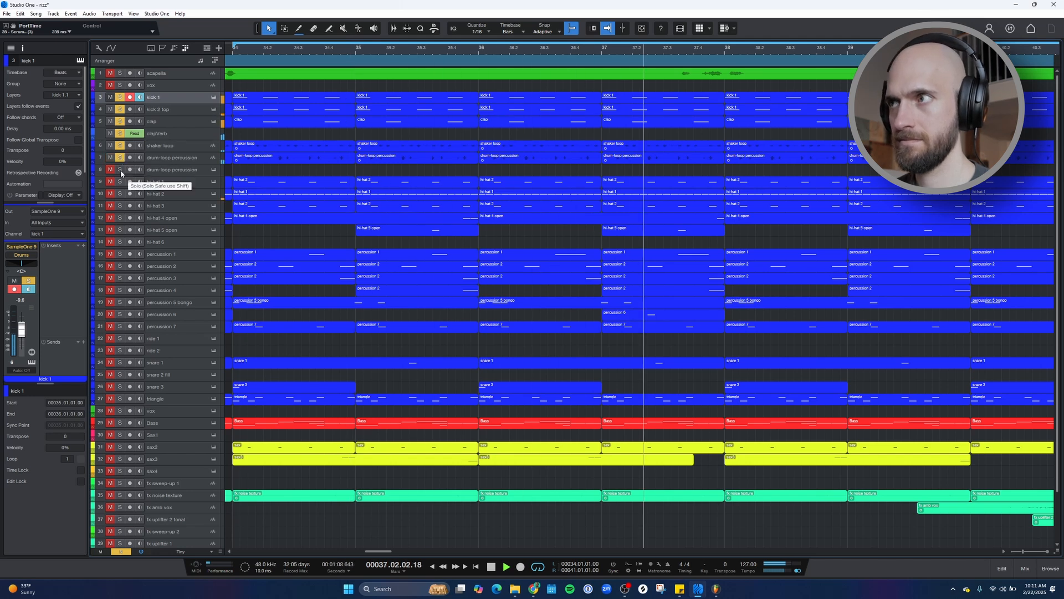
left_click(121, 171)
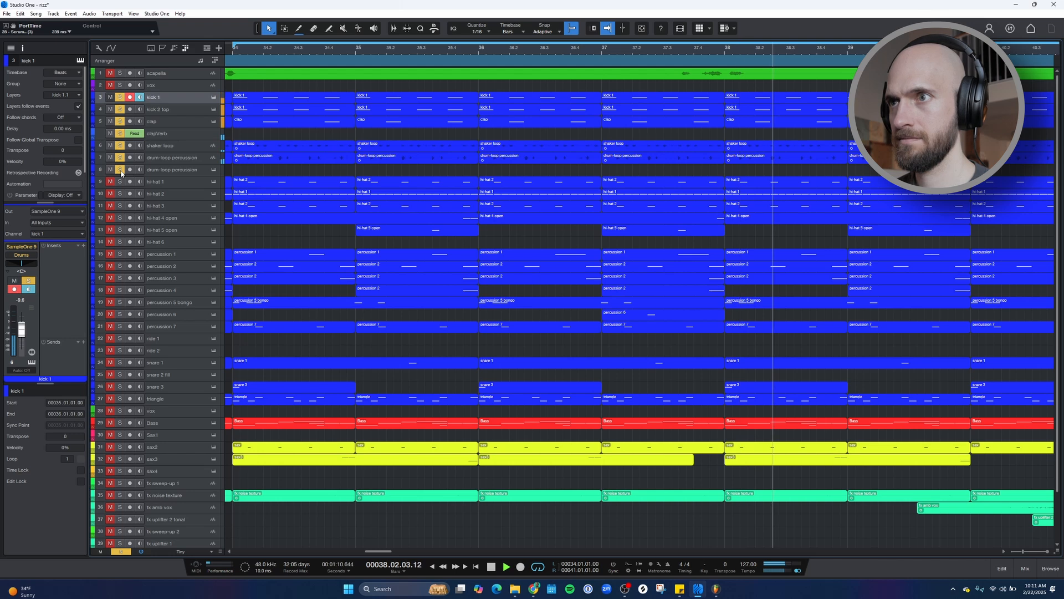
Add hi-hat 1, 2, 3, 4 open, 5 open and 6 to the soloed drums one by one during loop playback.
left_click(120, 182)
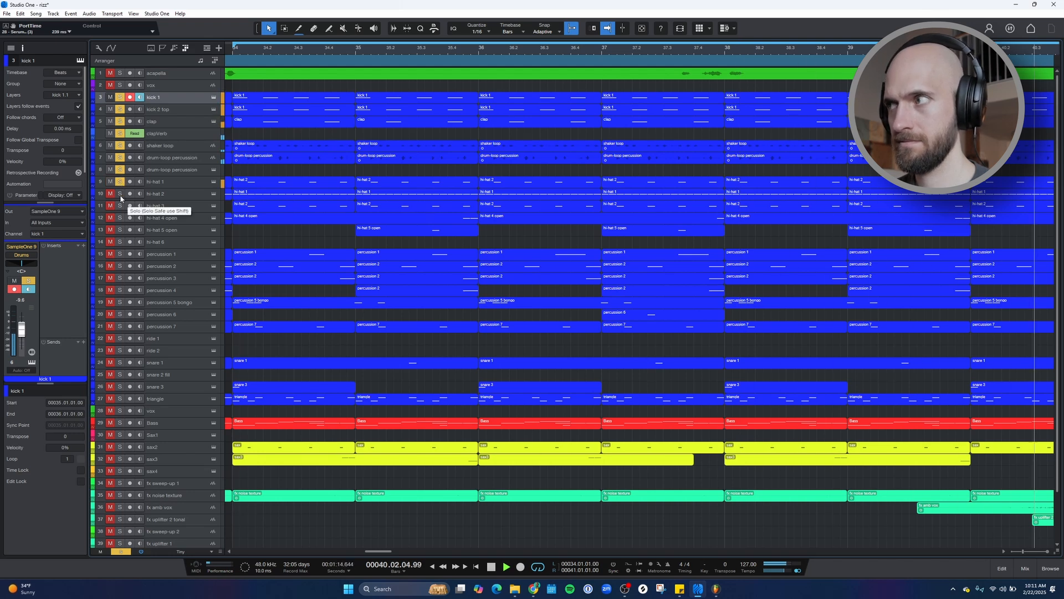
left_click(120, 194)
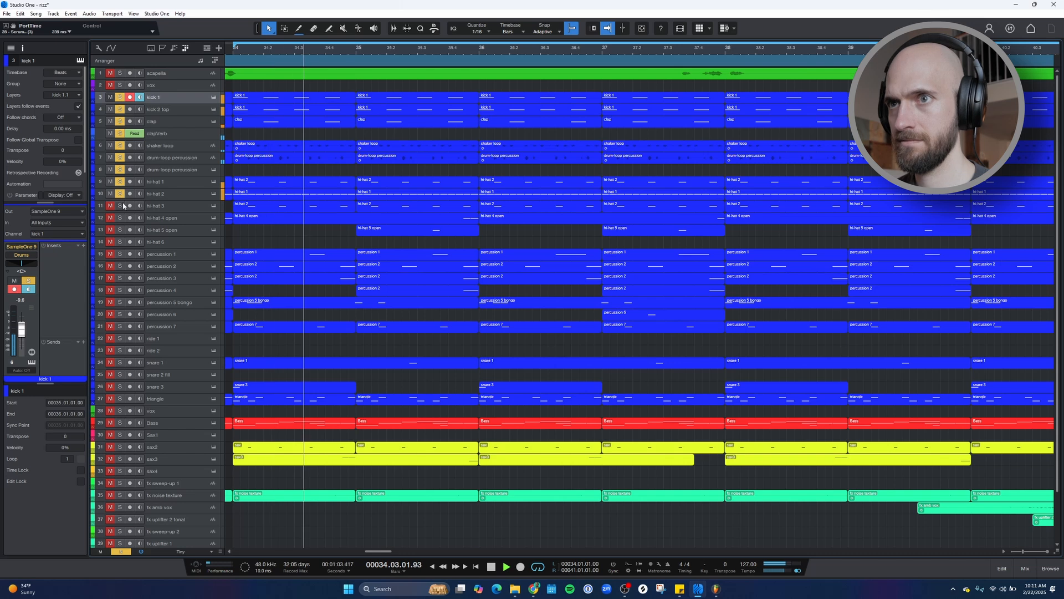
left_click(120, 206)
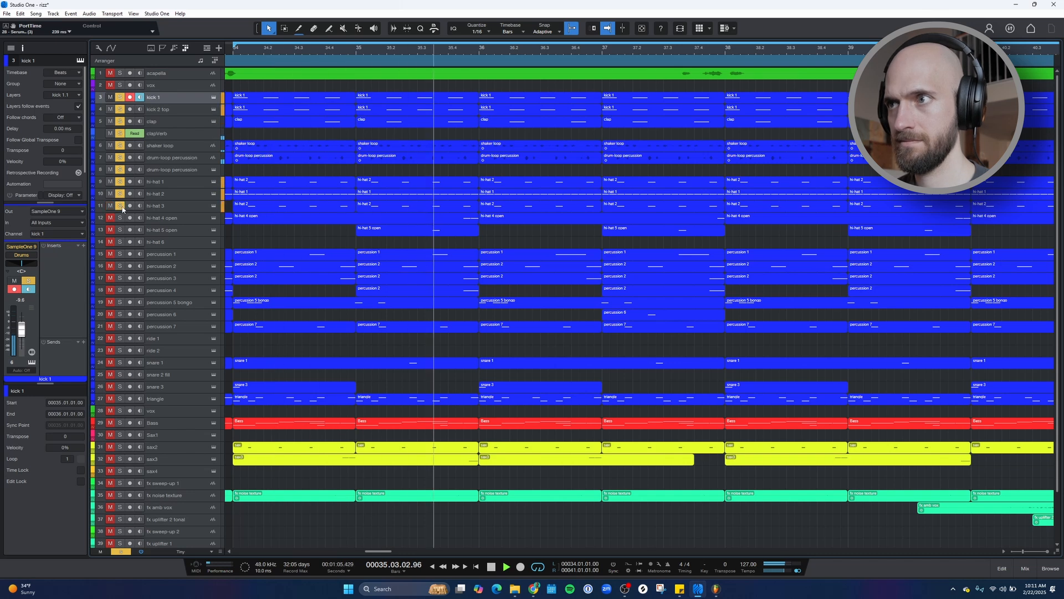
left_click(122, 218)
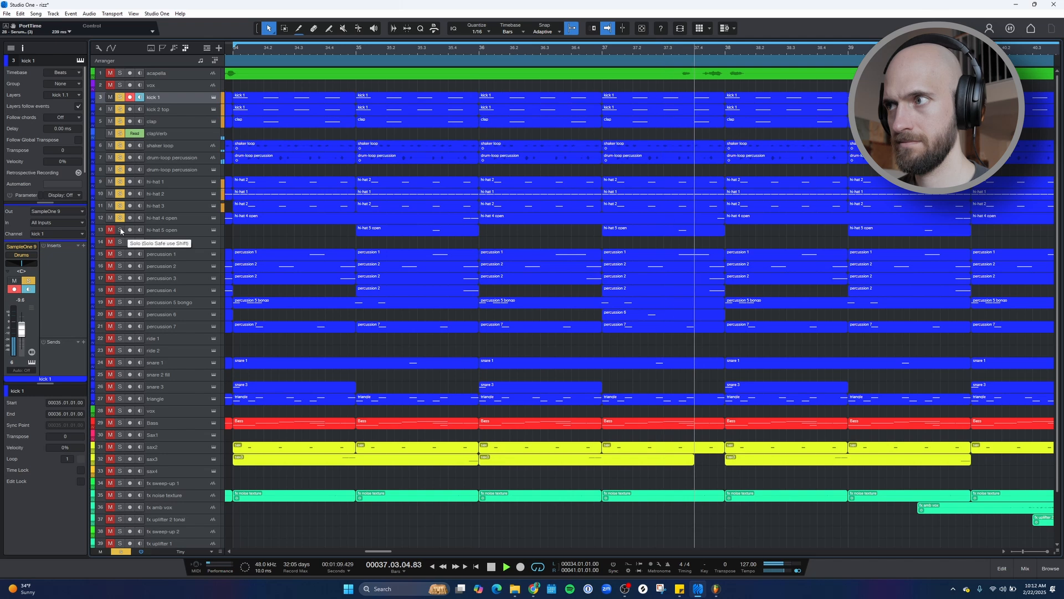
left_click(120, 230)
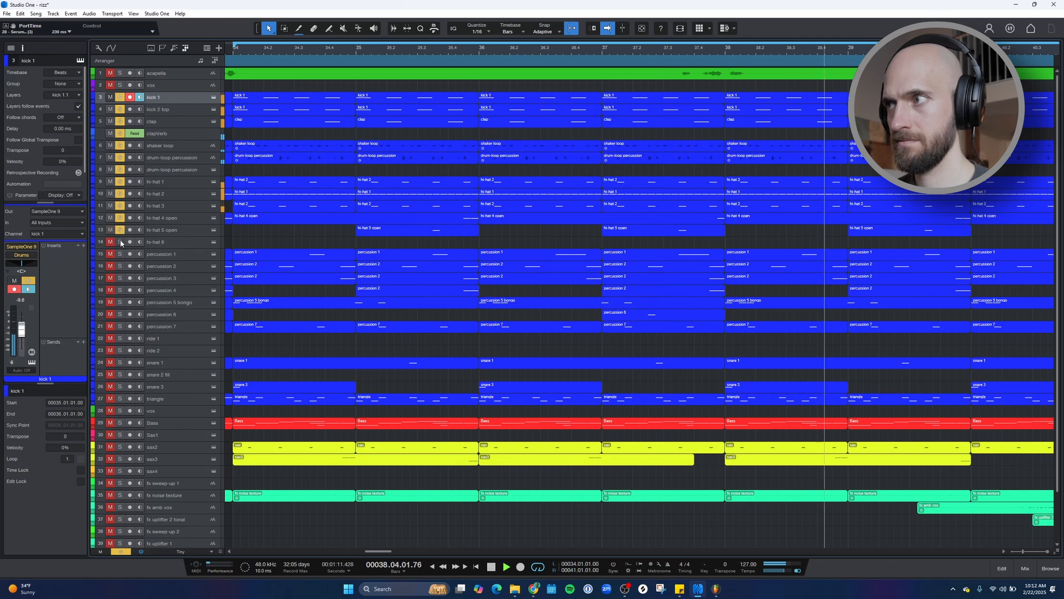
left_click(121, 242)
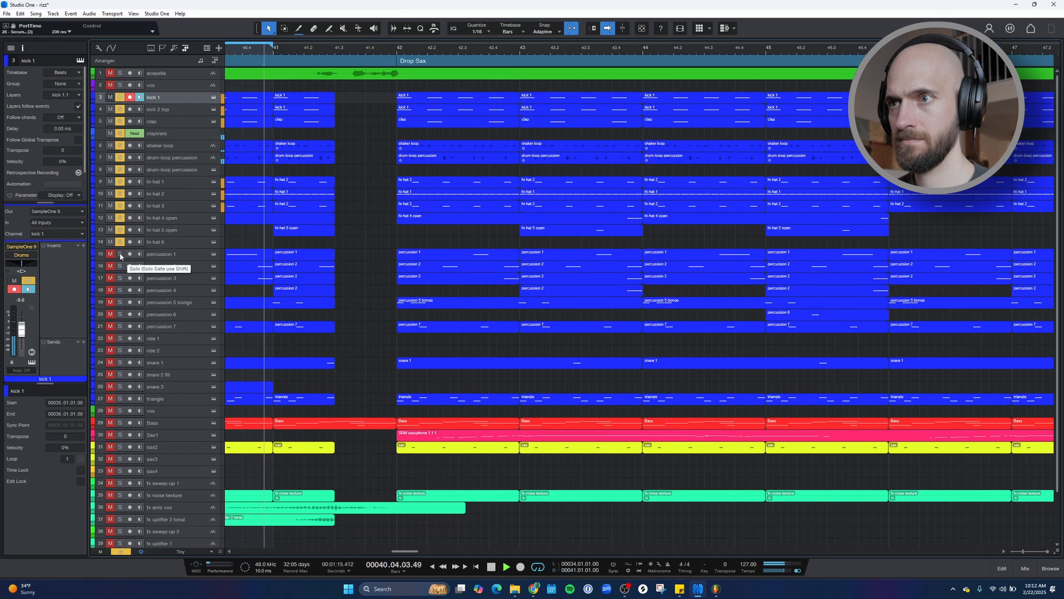
Add percussion 1, 2, 3, 4, 5 bongo, 6 and 7 to the soloed drums one by one during loop playback.
left_click(121, 255)
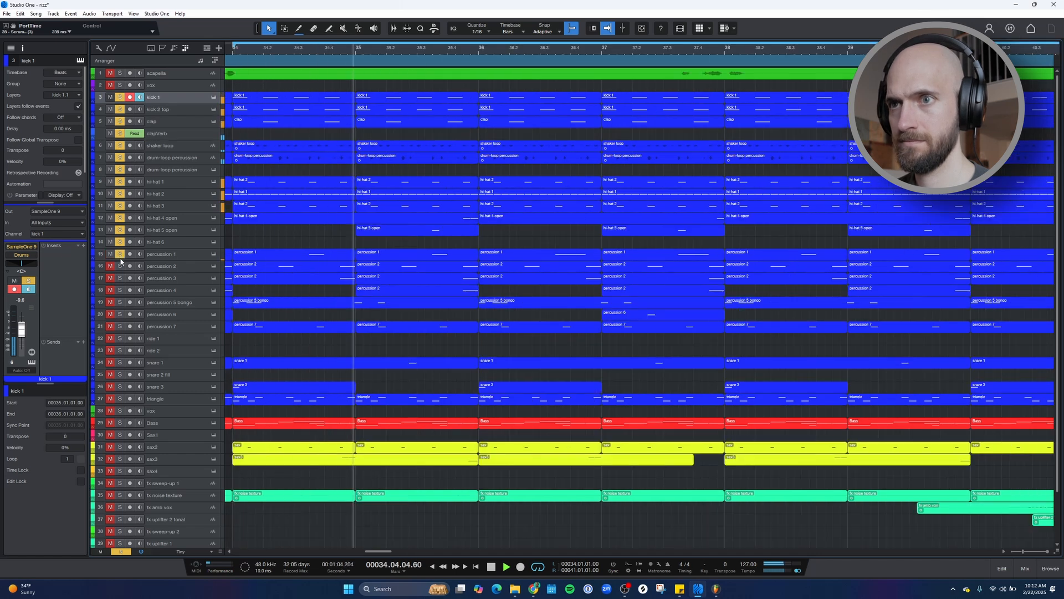
left_click(121, 266)
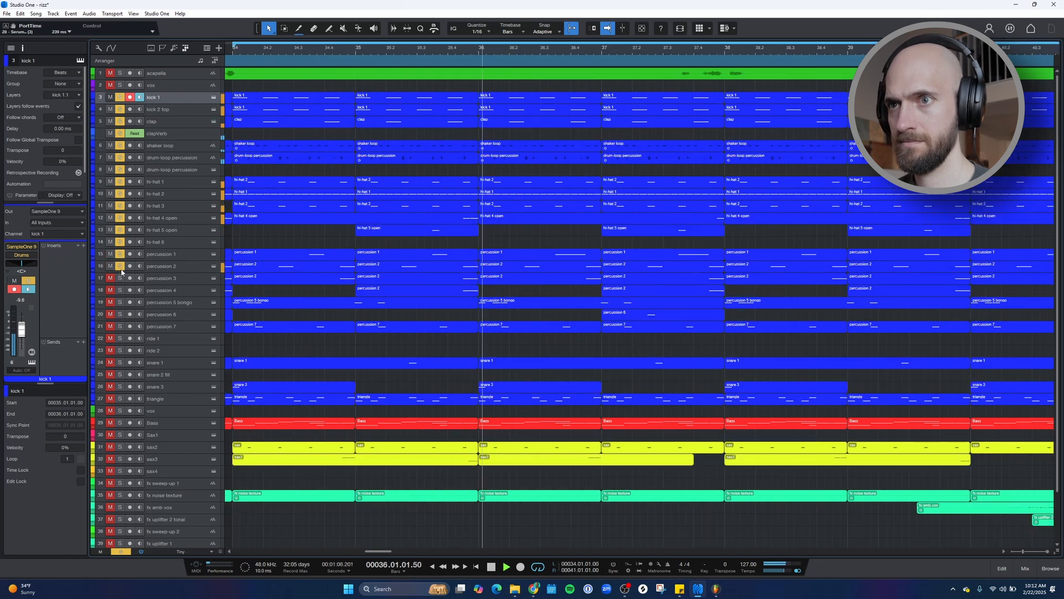
left_click(120, 279)
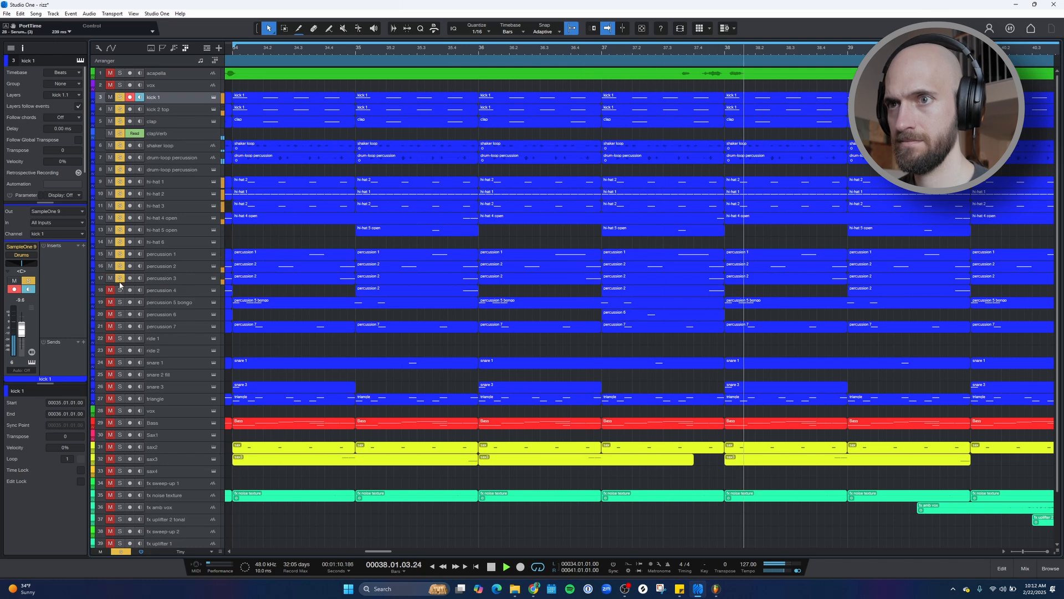
left_click(120, 290)
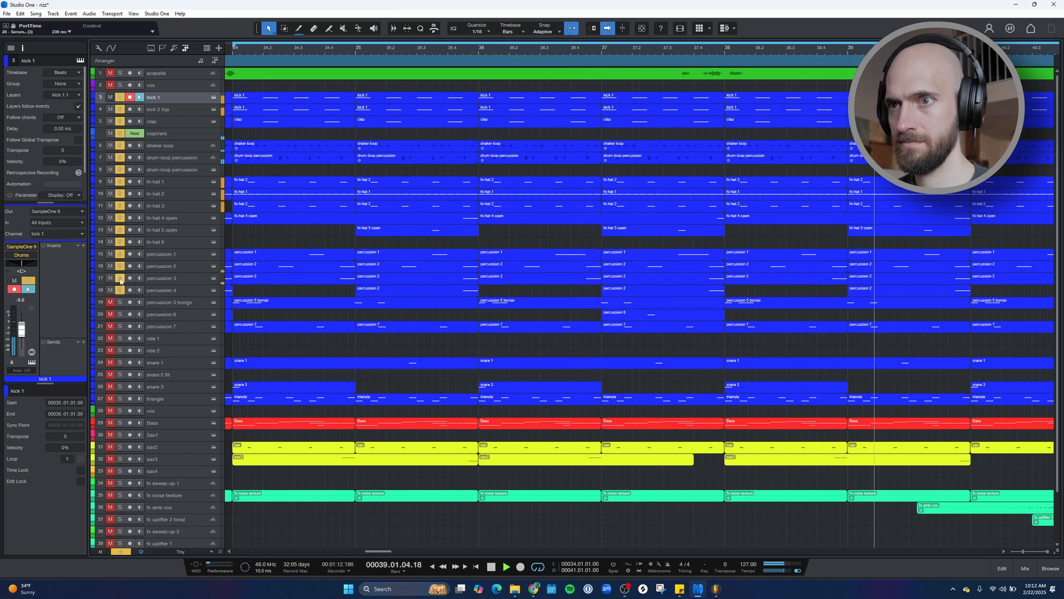
left_click(118, 303)
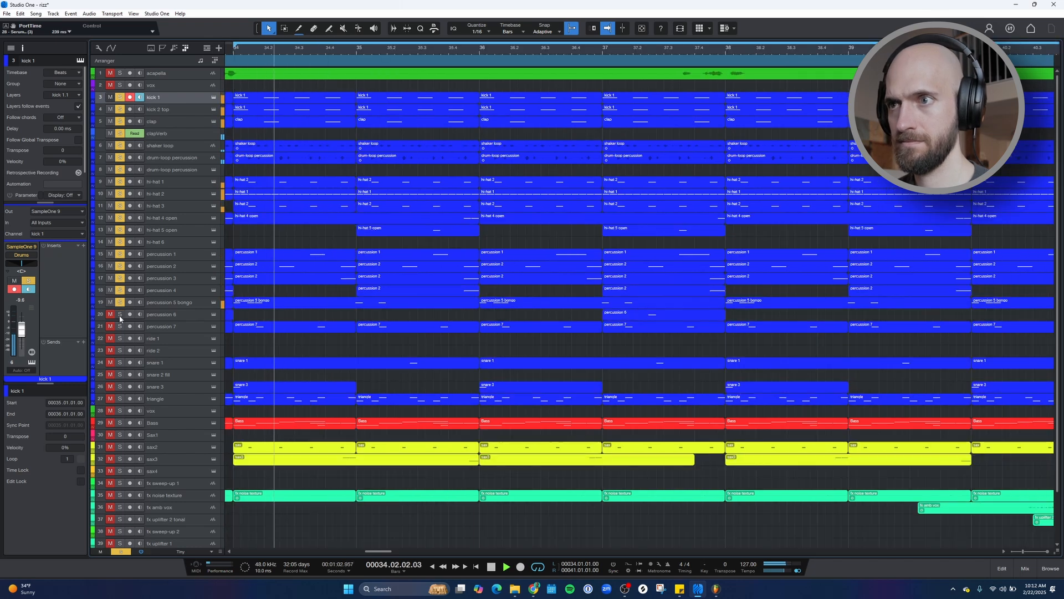
left_click(119, 314)
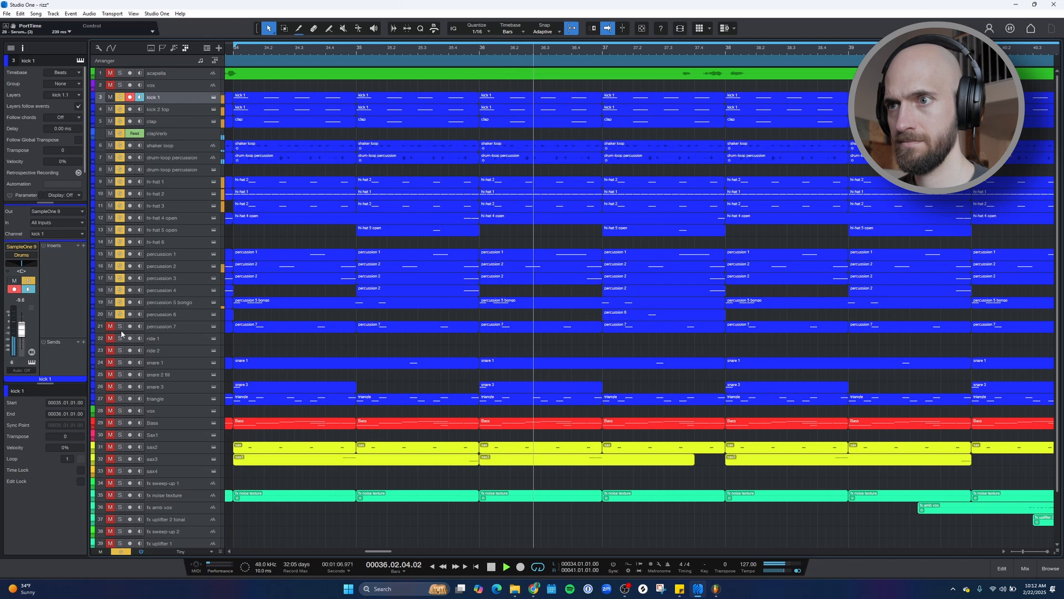
left_click(119, 326)
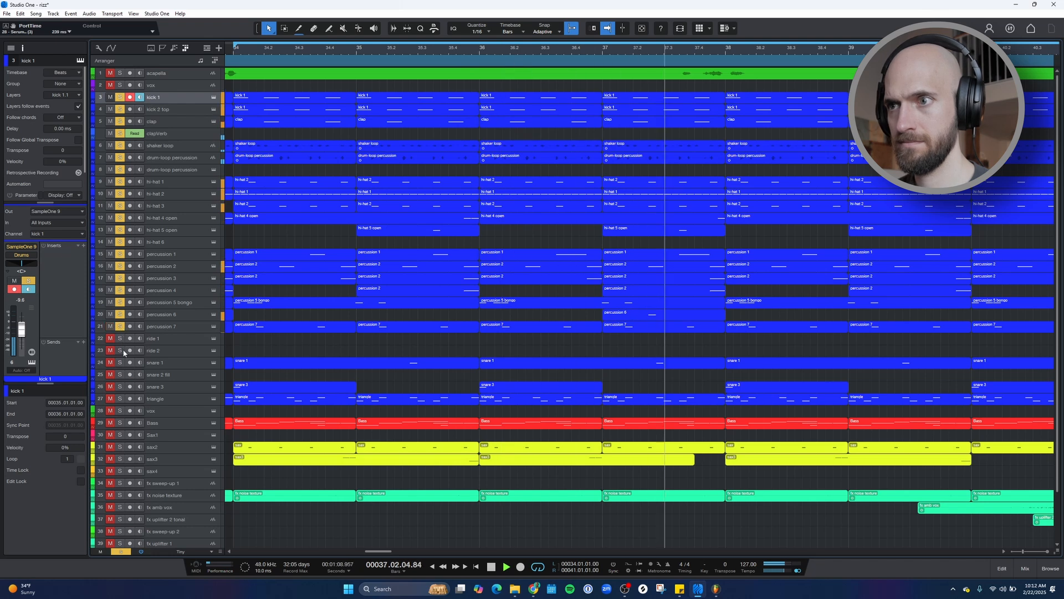
Add snare 1, snare 3 and triangle to the soloed drums, stop playback, and clear all solos.
left_click(120, 363)
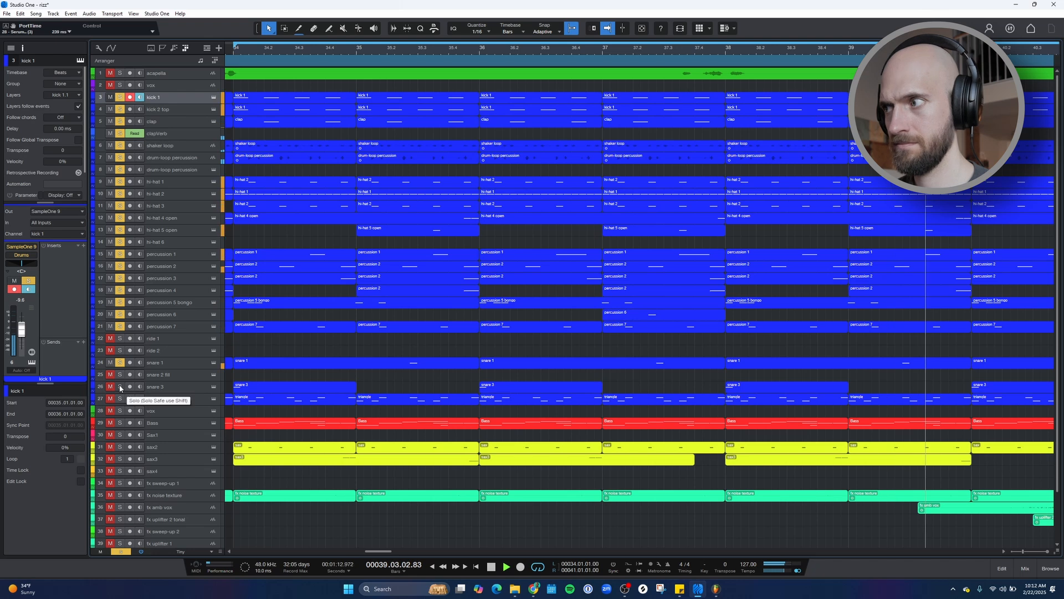
left_click(121, 387)
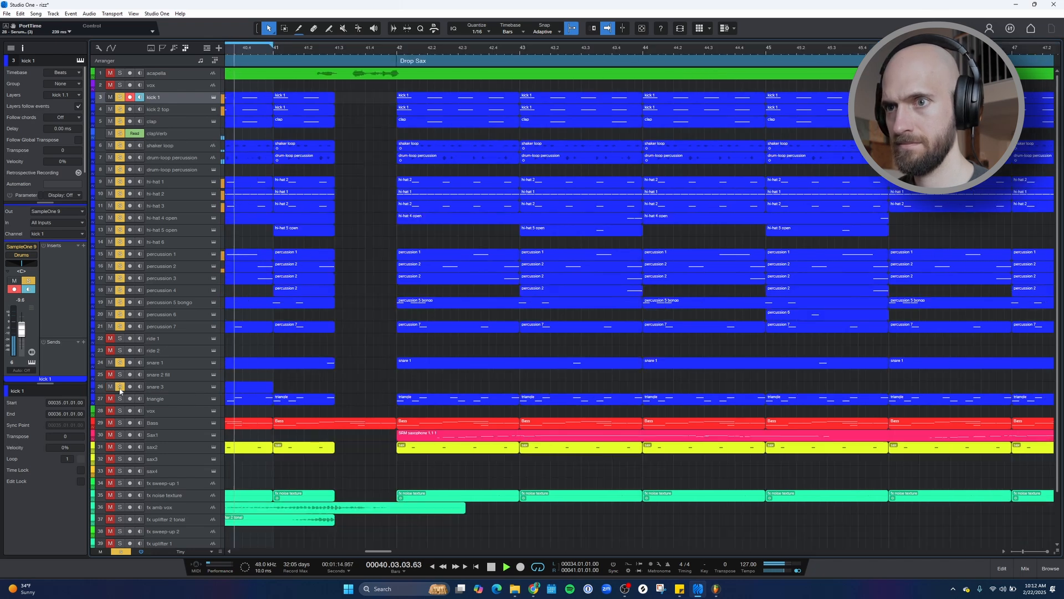
left_click(120, 399)
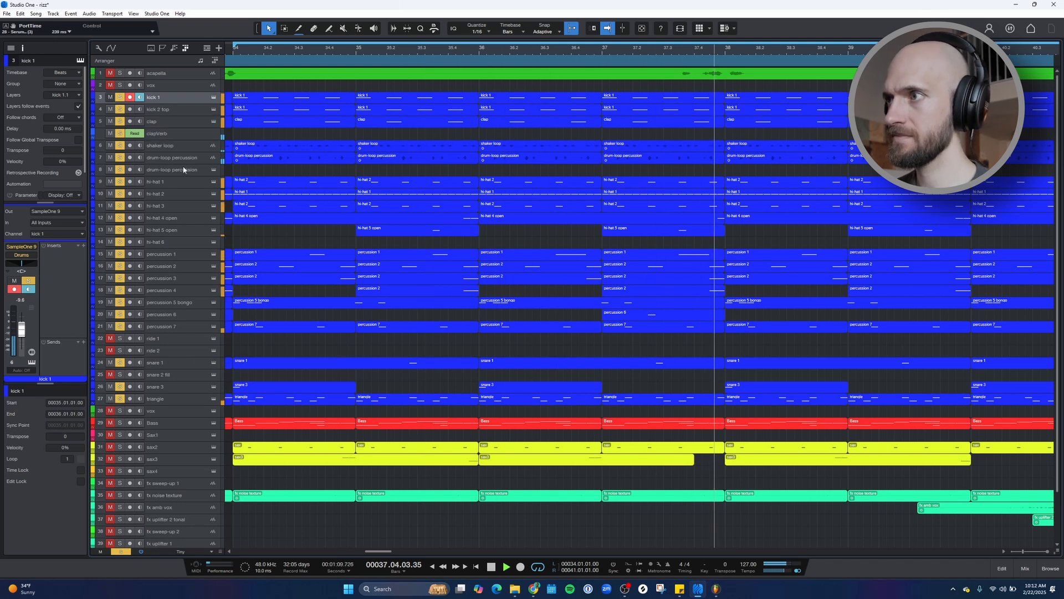
key("space")
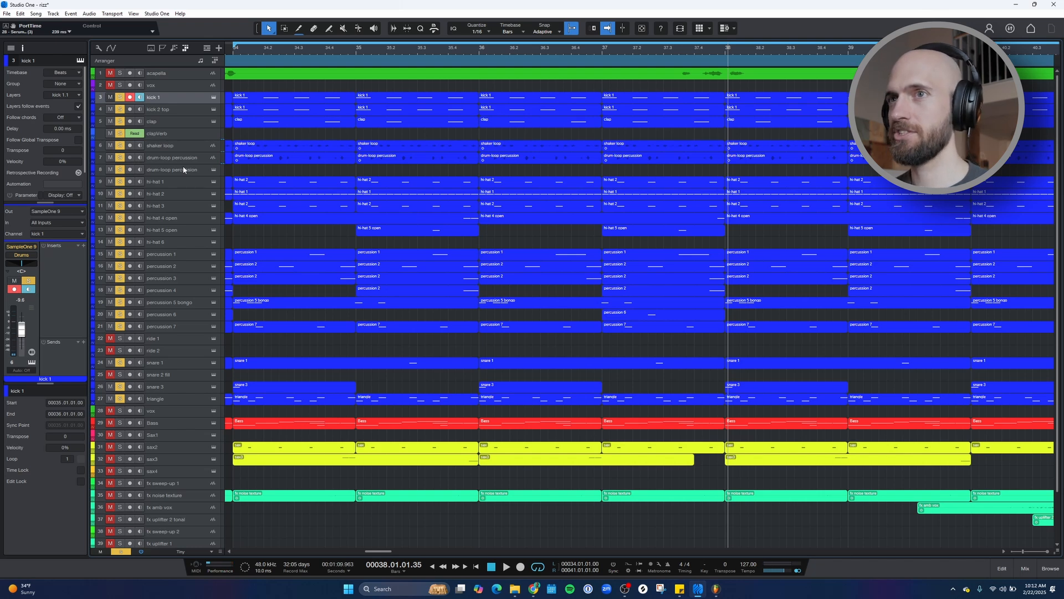
left_click(120, 97)
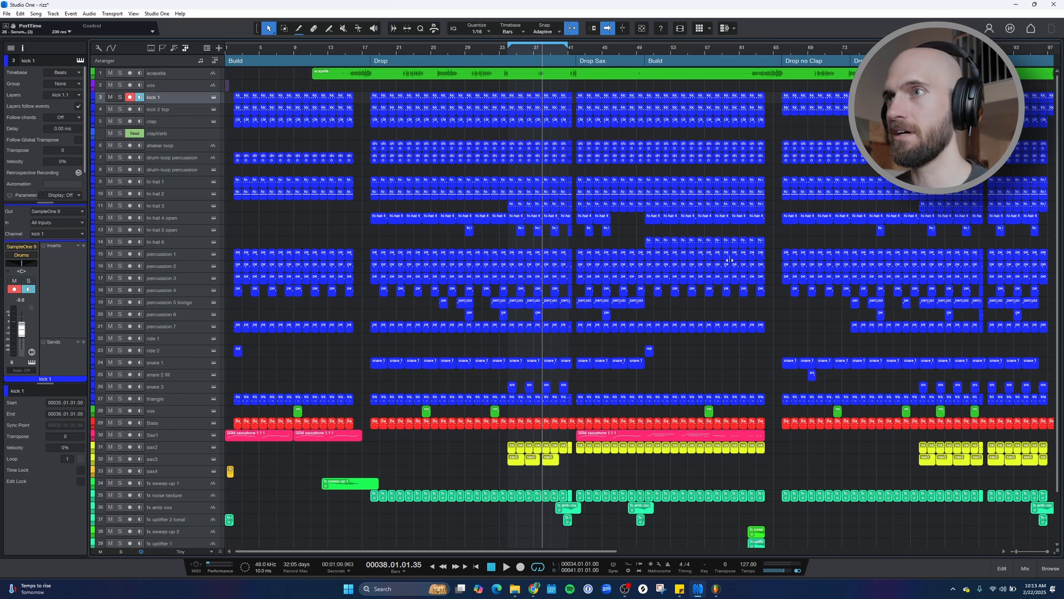
Move the playhead through the first Drop at bars 18 and 21, and play its first vox hit from bar 24.3.
left_click_drag(378, 50, 373, 69)
left_click(356, 50)
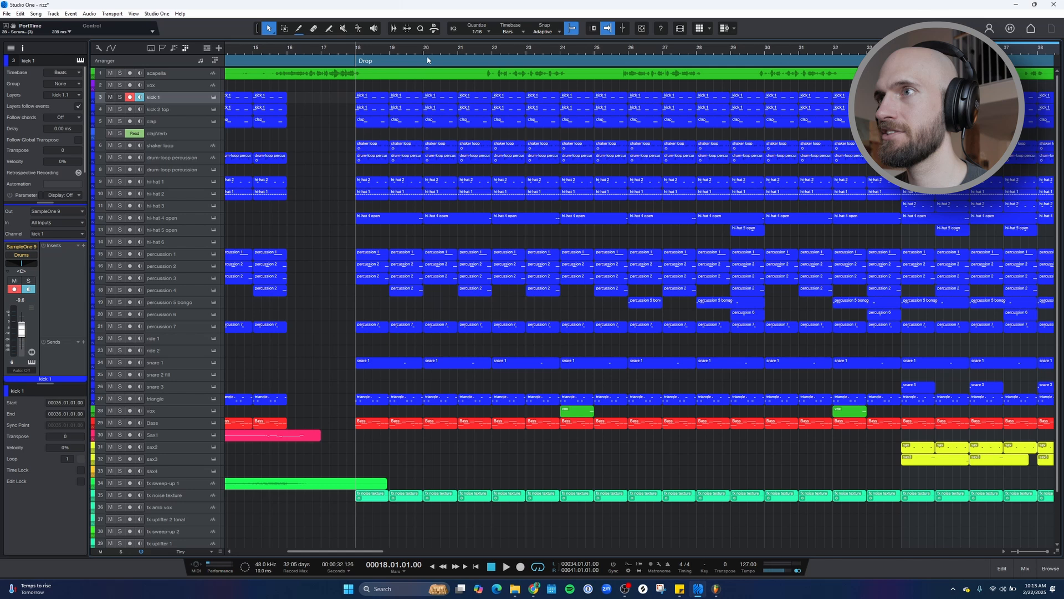
left_click(457, 50)
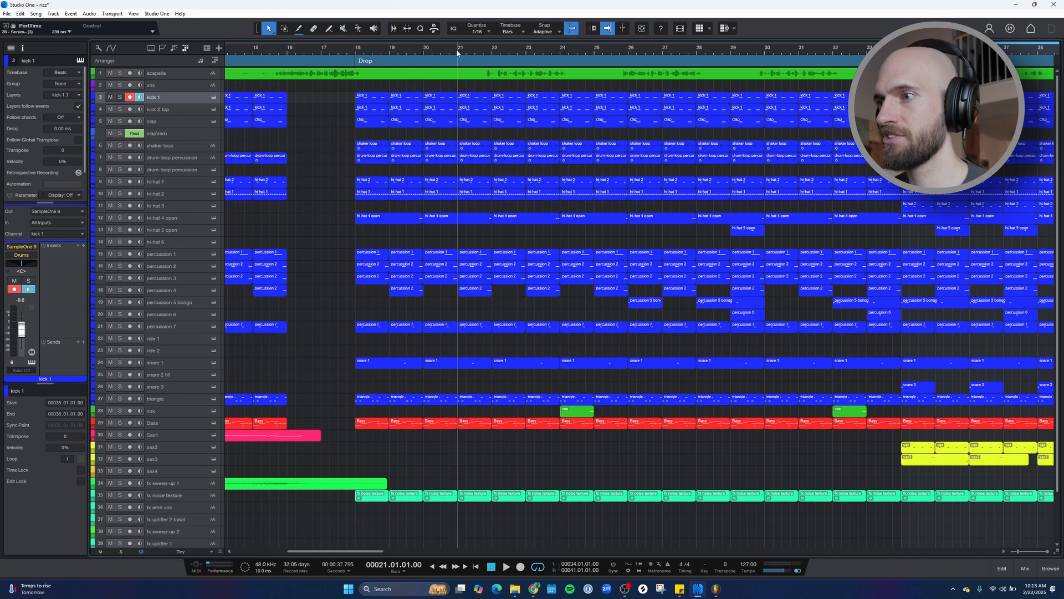
left_click(579, 52)
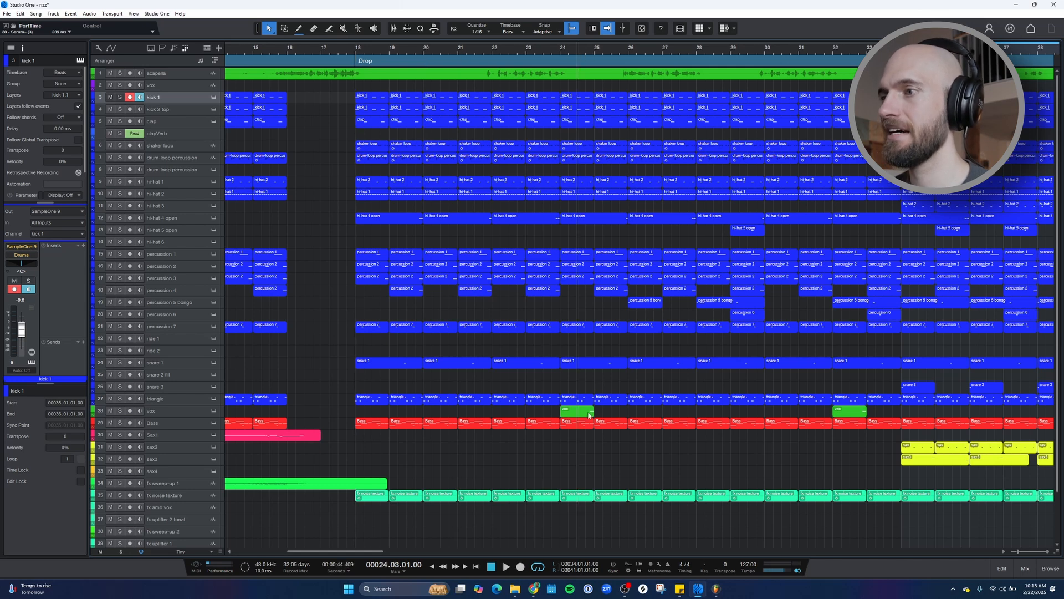
key("space")
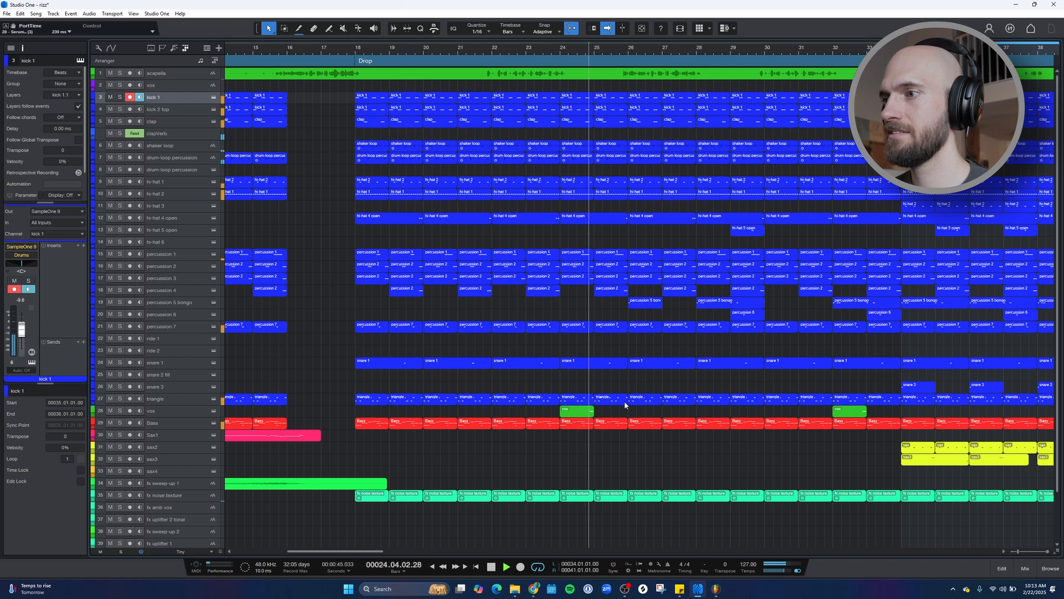
Stop at bar 25, select the percussion 5 bongo track, and move the playhead to bar 28.3.
left_click(596, 54)
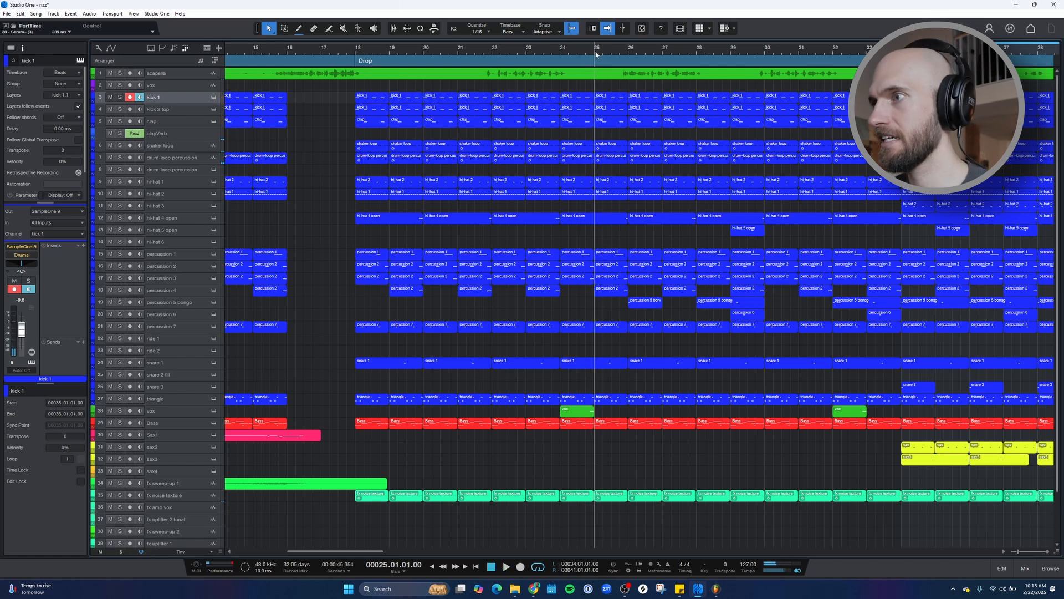
left_click(194, 301)
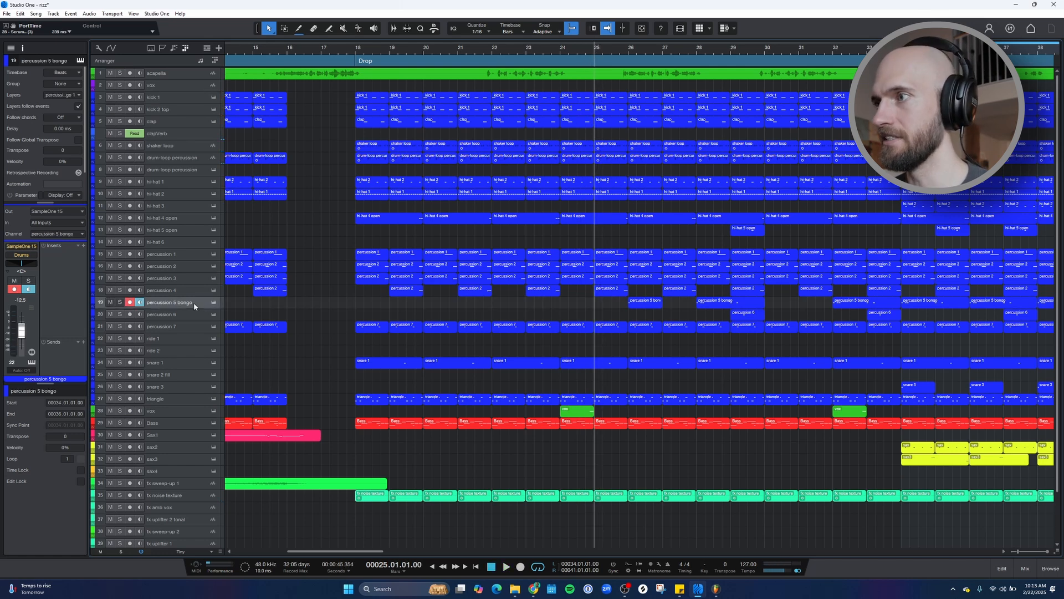
left_click(713, 49)
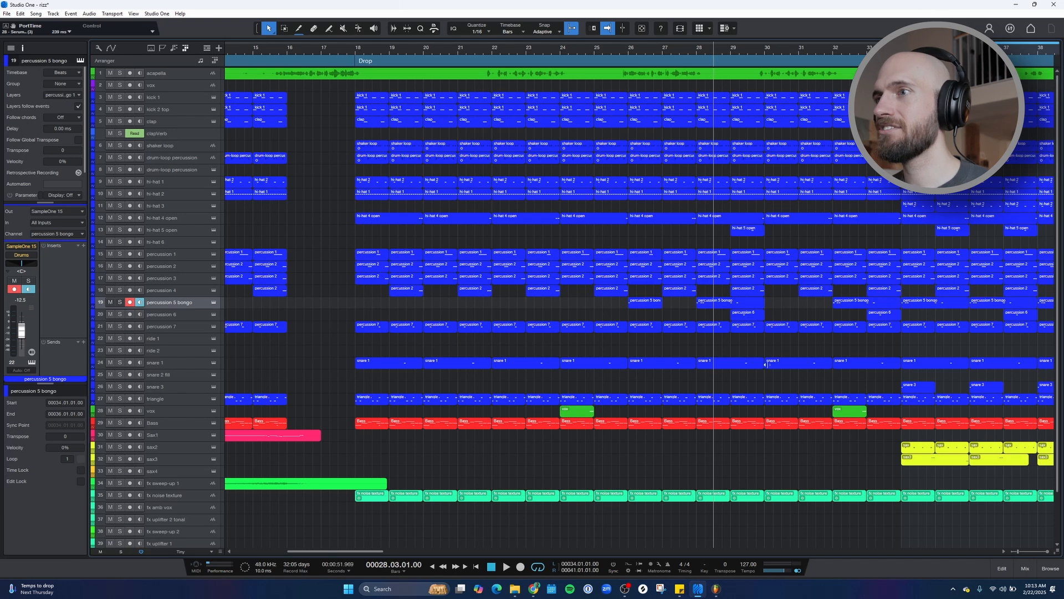
Show the track automation, play the Drop's transition into bar 34, and hide the automation again.
left_click_drag(827, 52, 719, 50)
scroll(733, 193, "down", 3)
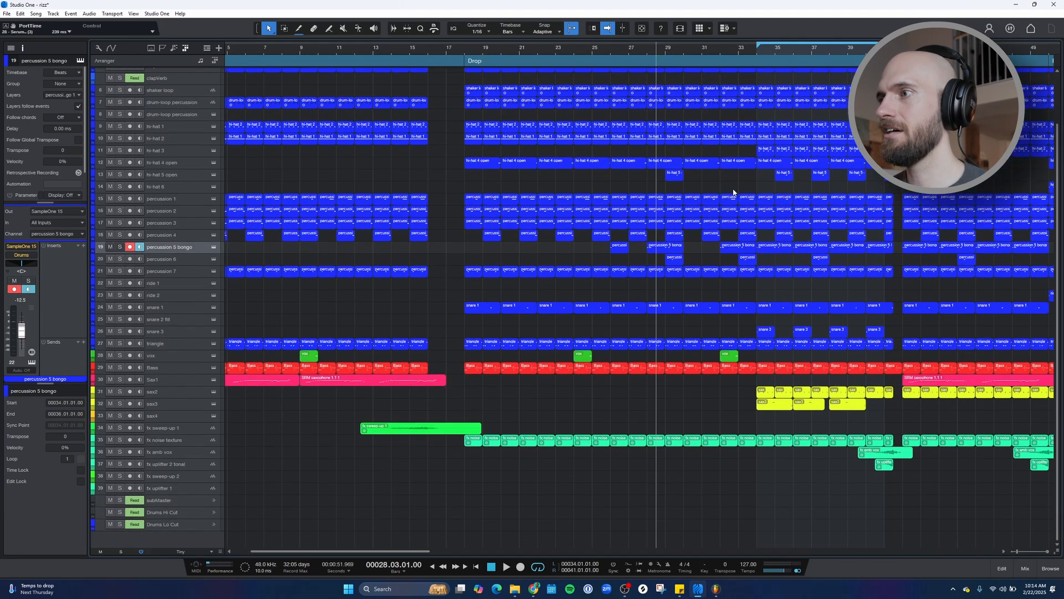
key("a")
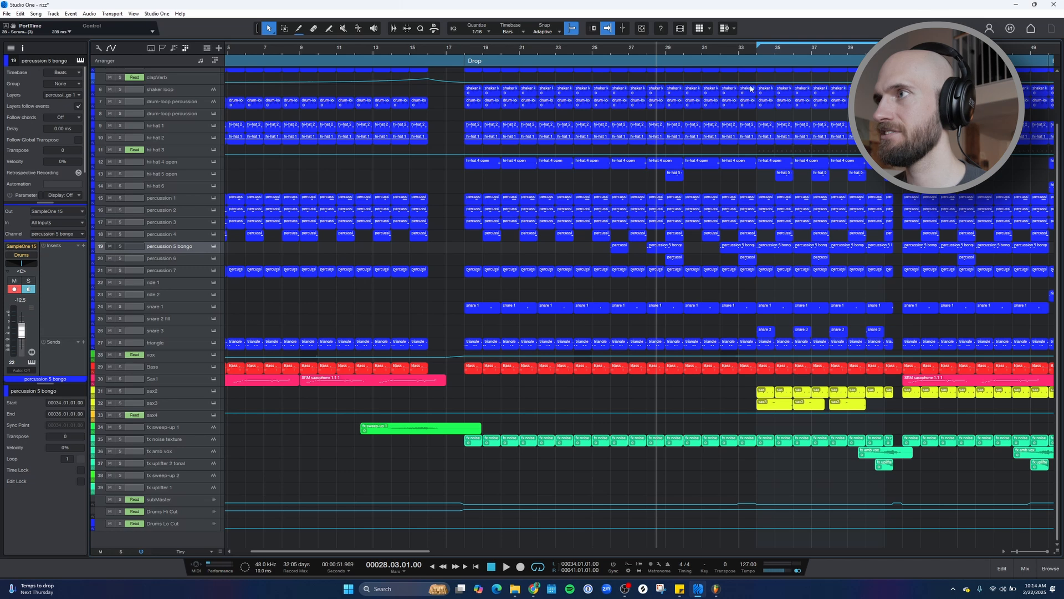
left_click(735, 49)
key("space")
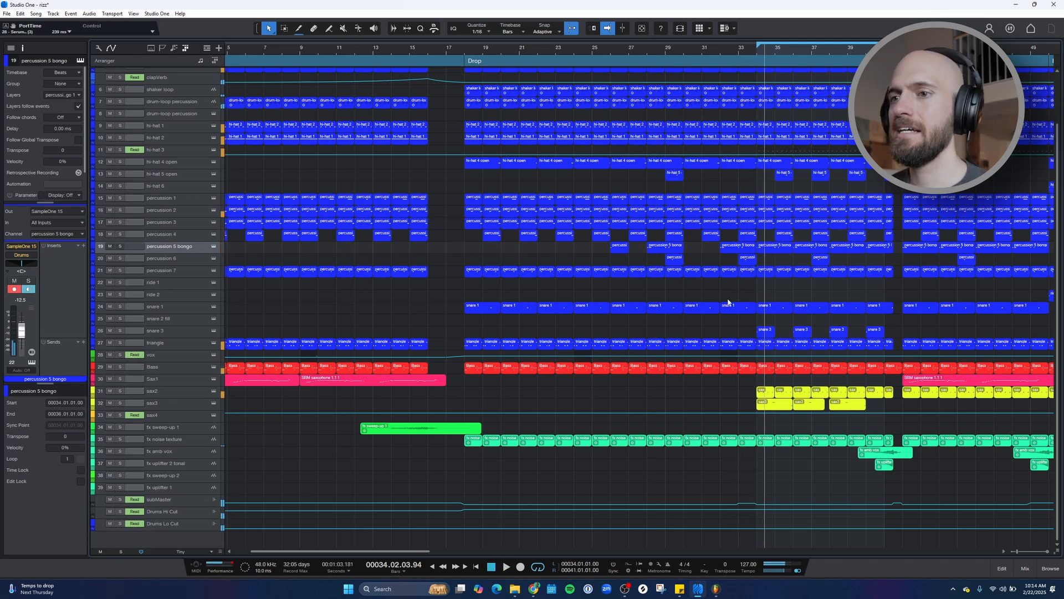
key("a")
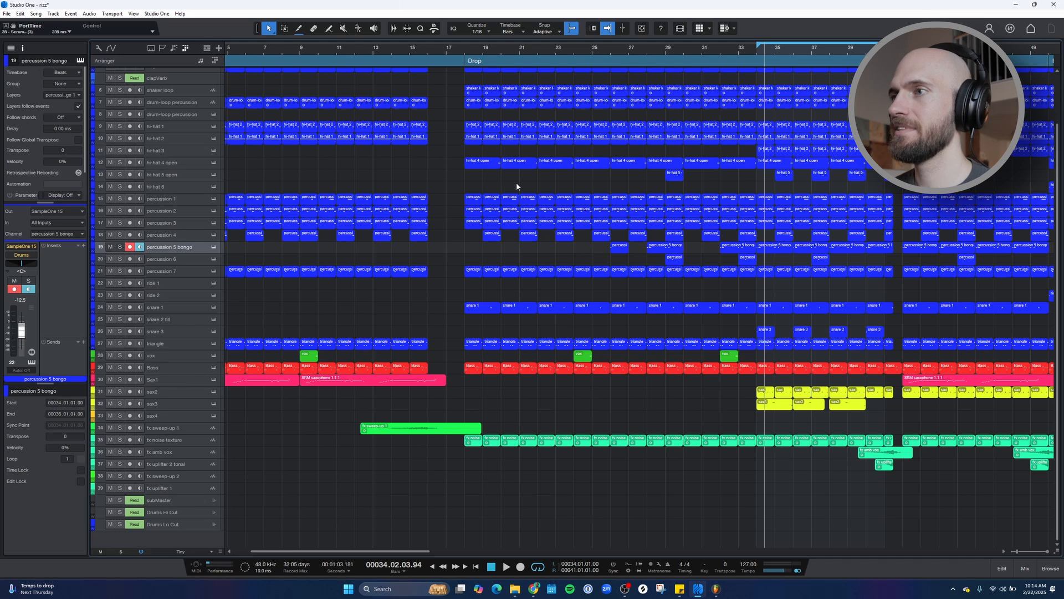
Play the first Drop from about bar 29, and from about bar 19.
left_click_drag(575, 55, 592, 270)
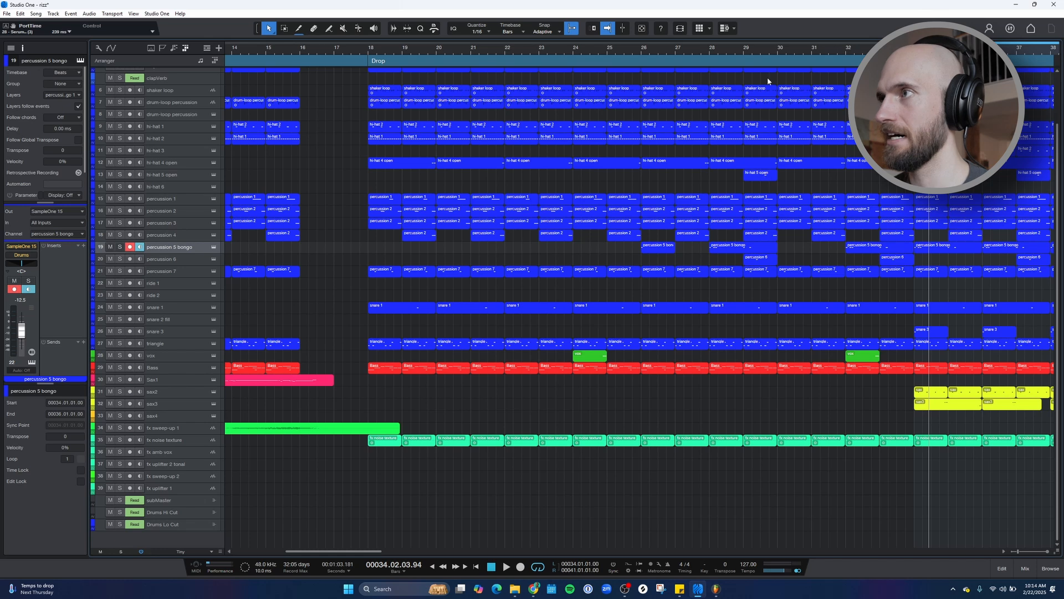
left_click(753, 49)
key("space")
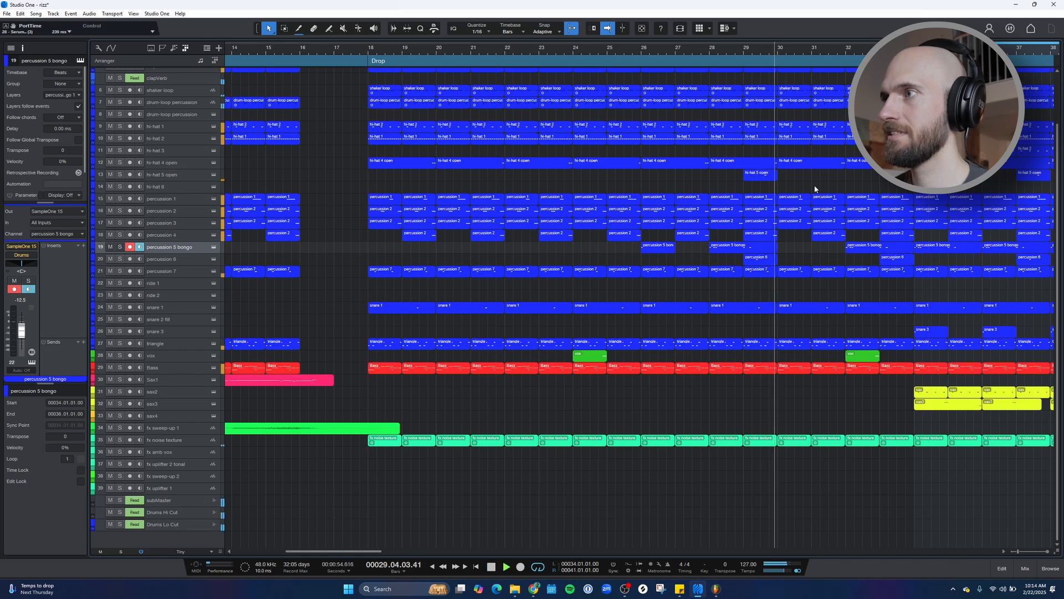
left_click(403, 52)
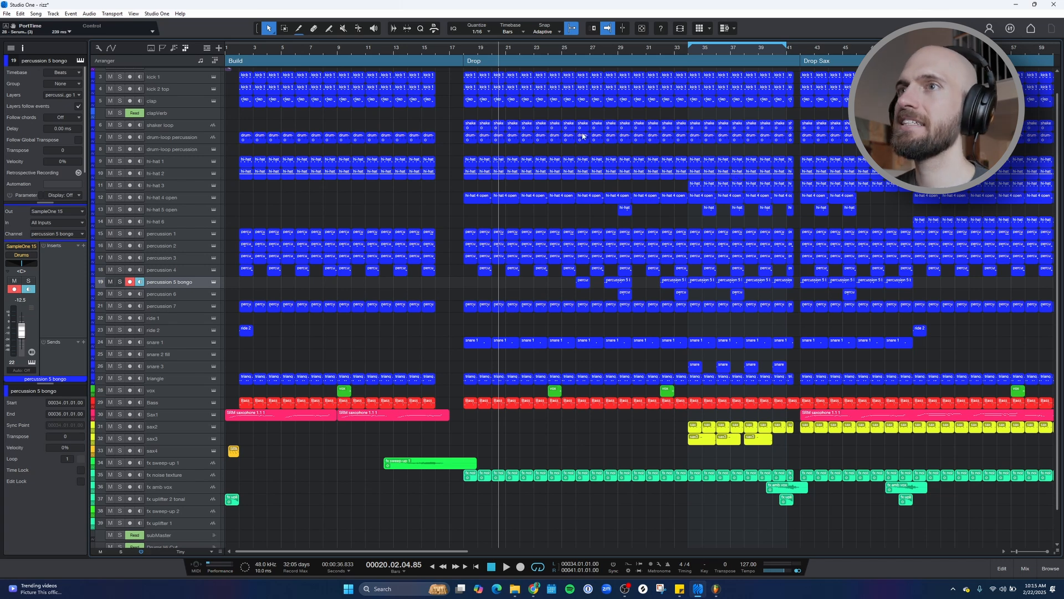
Play the opening of the first Drop from bar 18 and stop within the same bar.
left_click(464, 53)
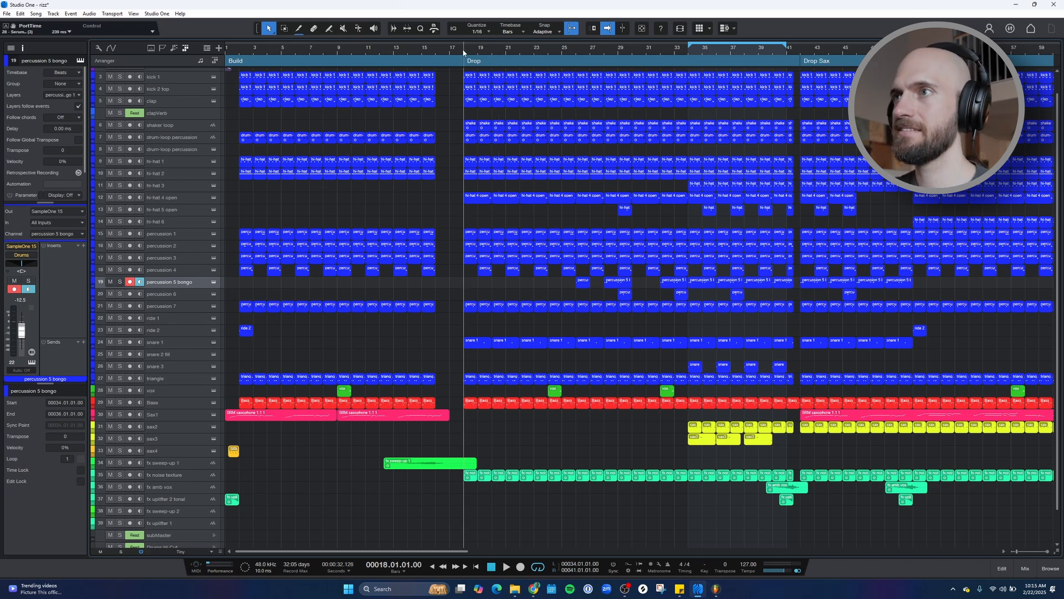
key("space")
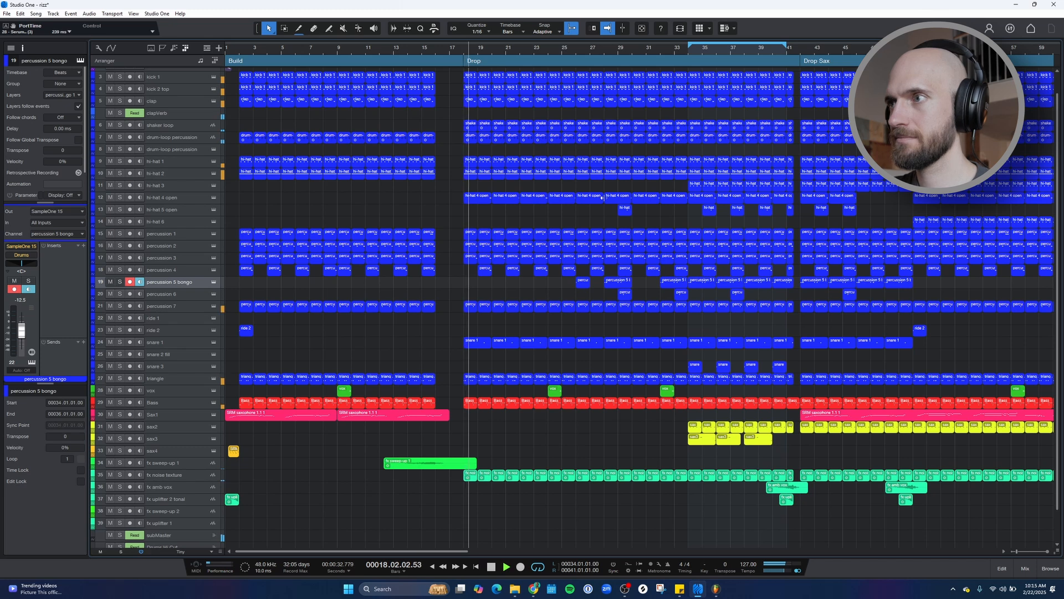
key("space")
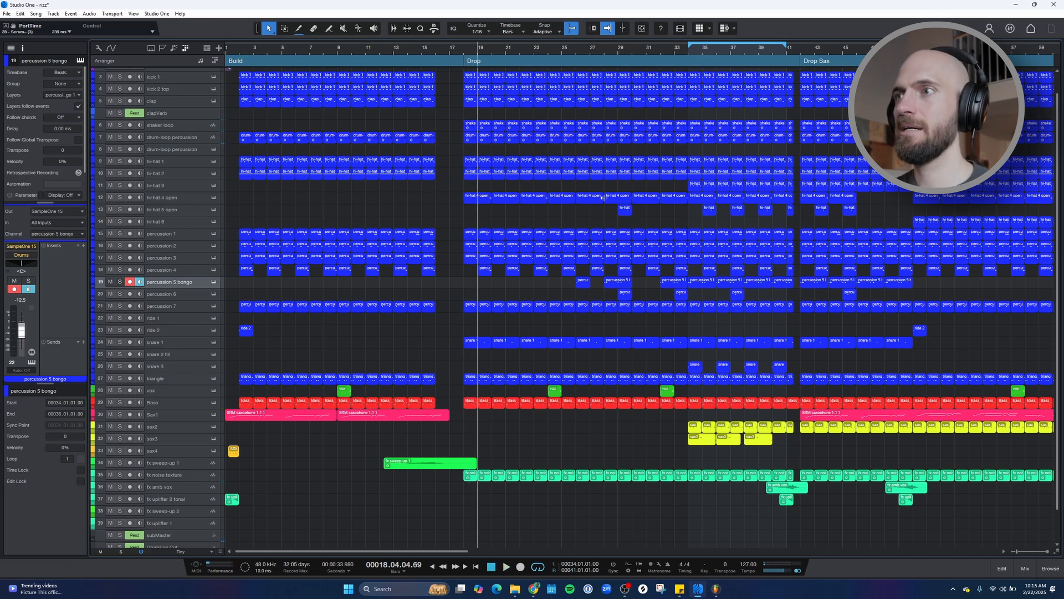
Select the hi-hat 5 open, hi-hat 3 and sax2 tracks in turn, and play the Drop's second half from bar 34.
left_click(530, 53)
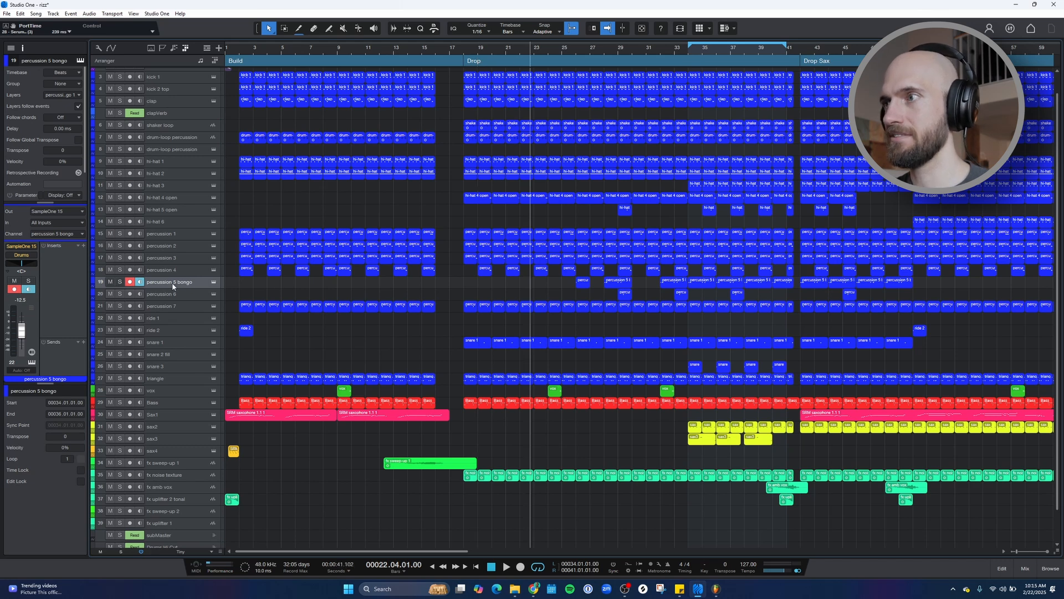
left_click(187, 212)
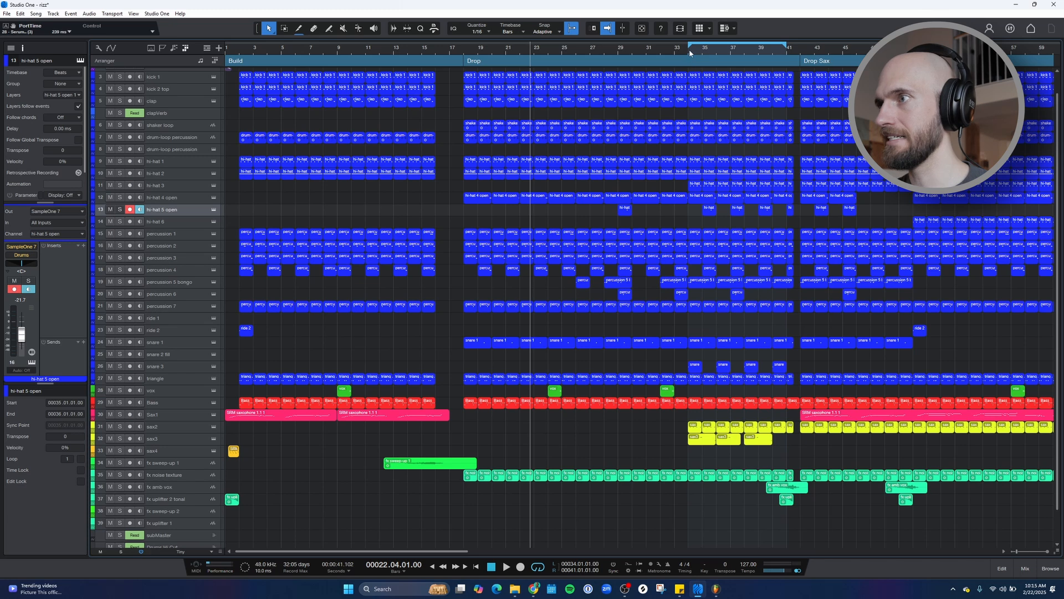
left_click(690, 53)
left_click(182, 189)
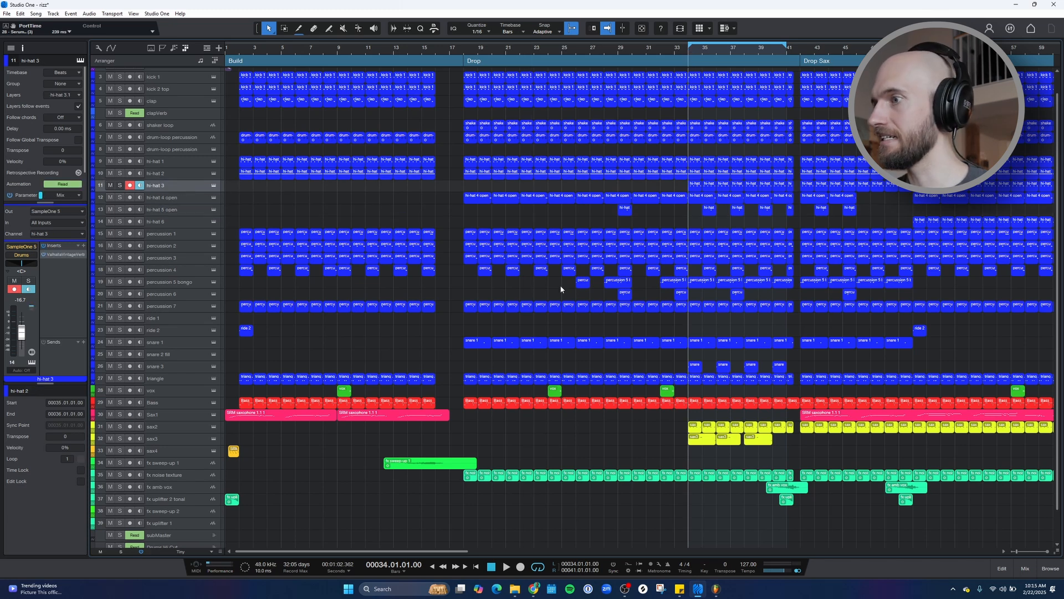
left_click(172, 430)
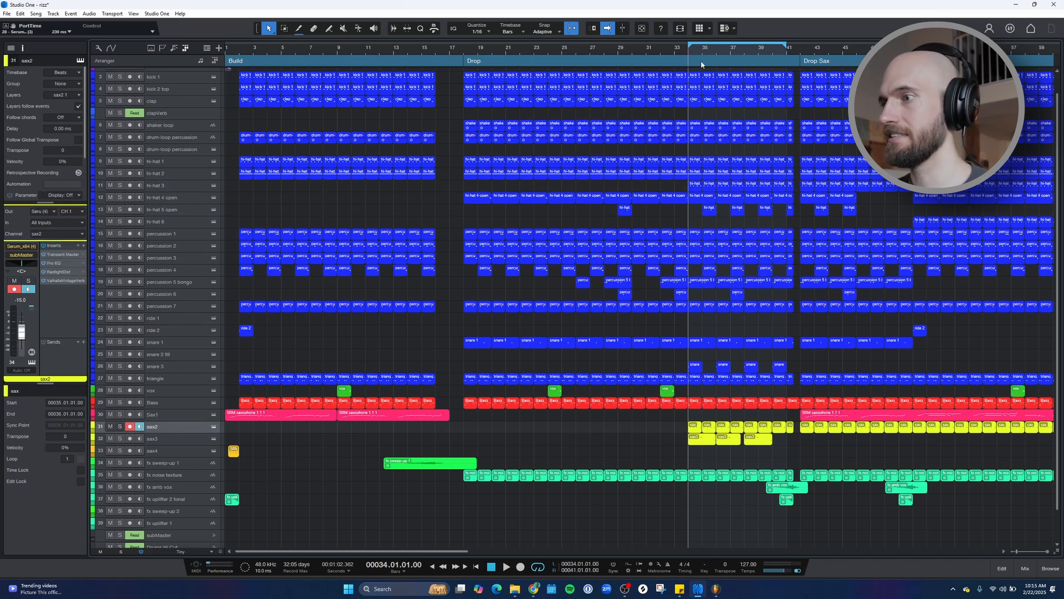
key("space")
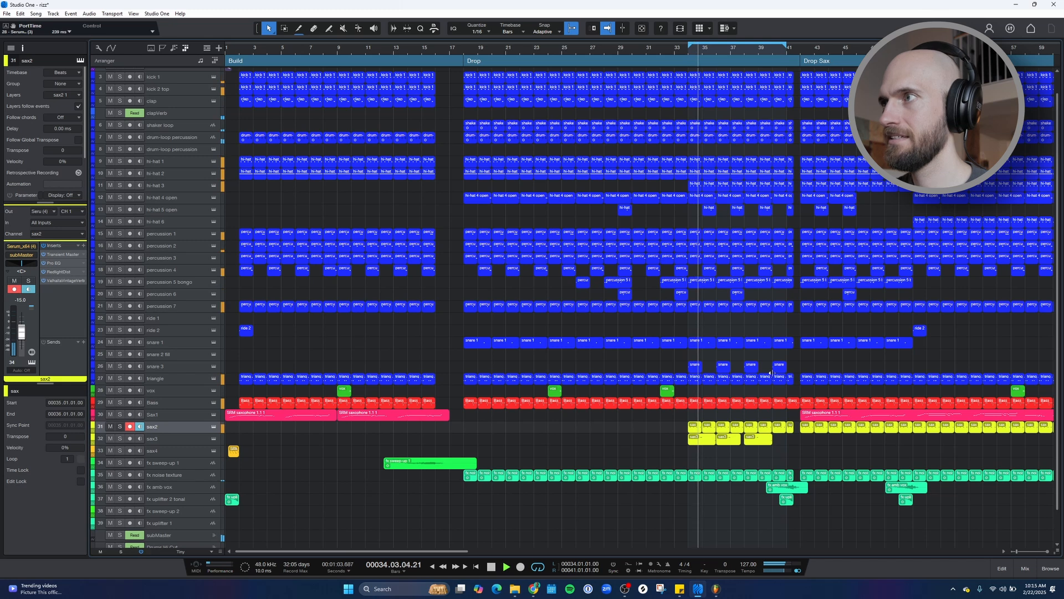
key("space")
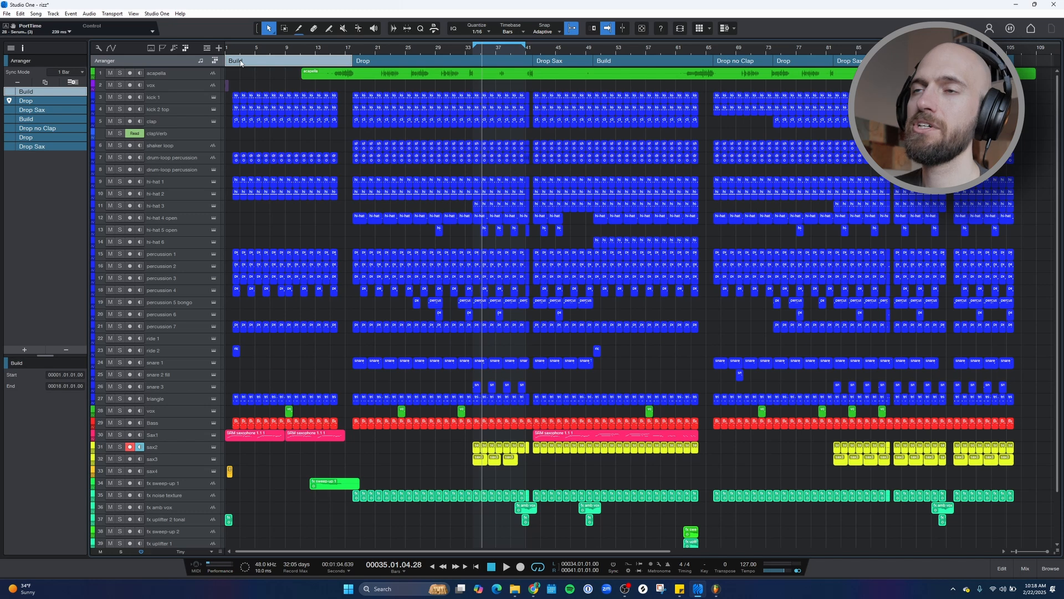
Select the Drop, Drop Sax, Build, Drop no Clap, Drop and final Drop Sax arranger sections in turn.
left_click(395, 62)
left_click(558, 61)
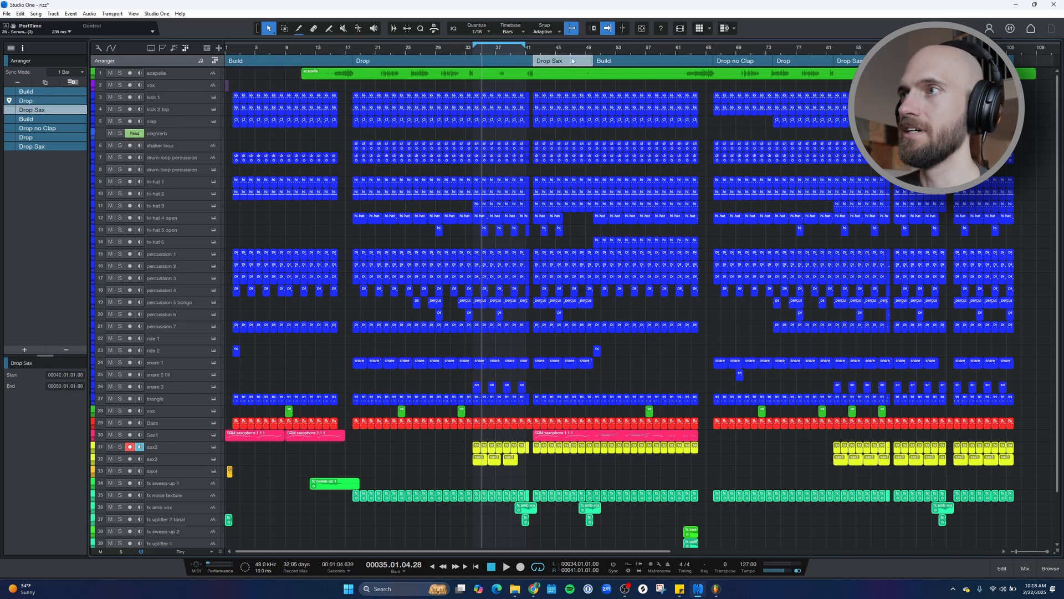
left_click(643, 61)
left_click(727, 62)
left_click(787, 61)
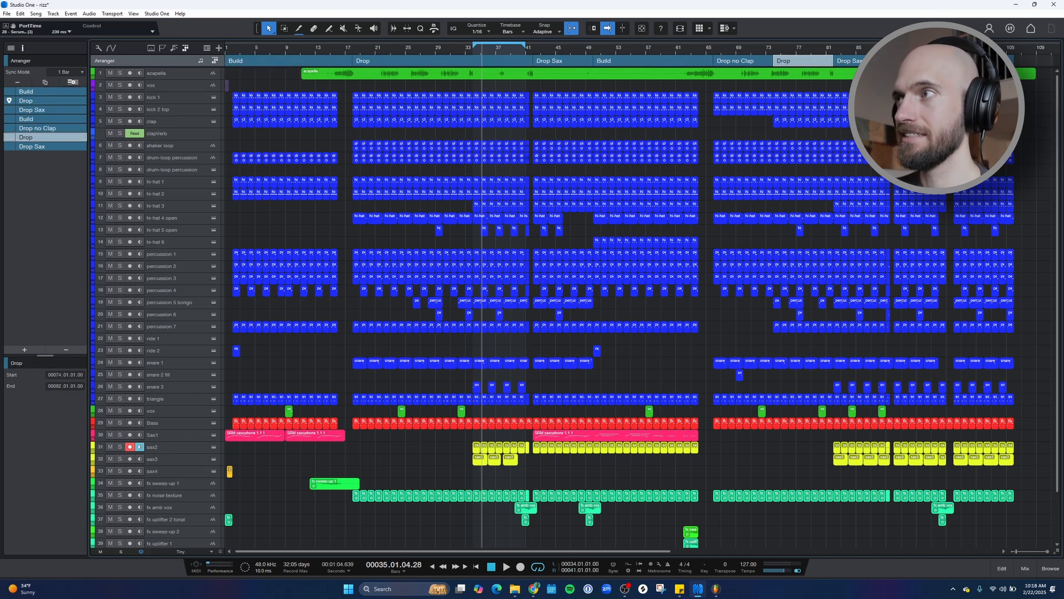
left_click(845, 61)
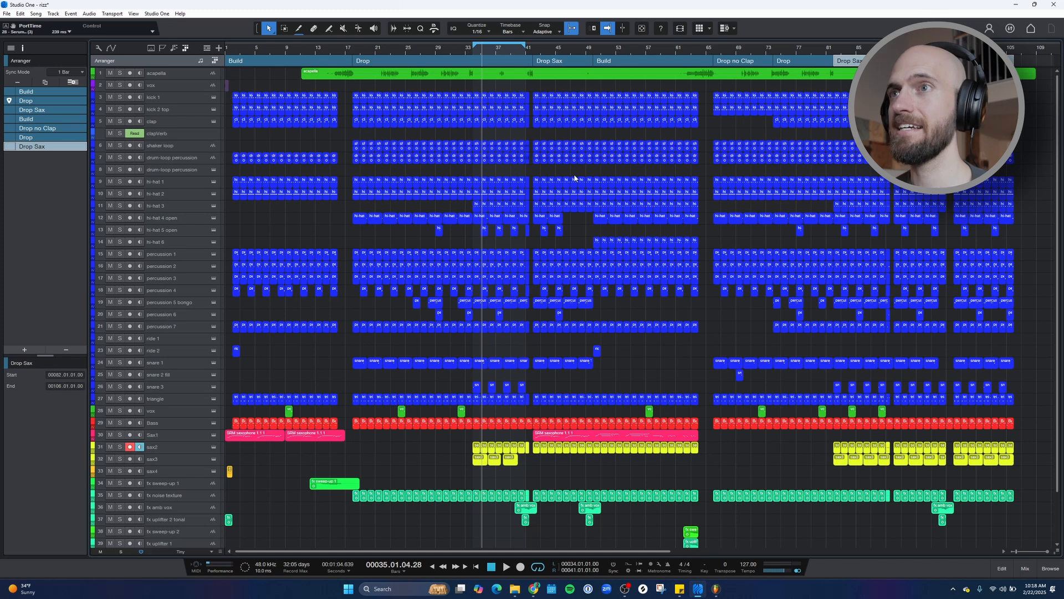
Spot-check the arrangement by playing from about bars 2, 18, 50, 66, 82 and 98, and again from about bars 52 and 20.
left_click(237, 56)
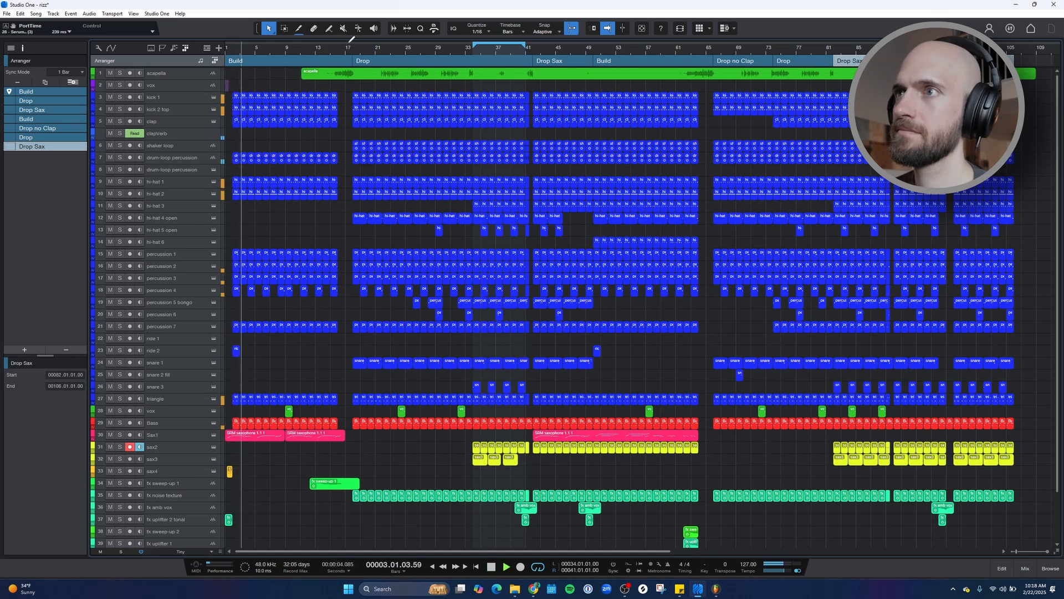
left_click(354, 57)
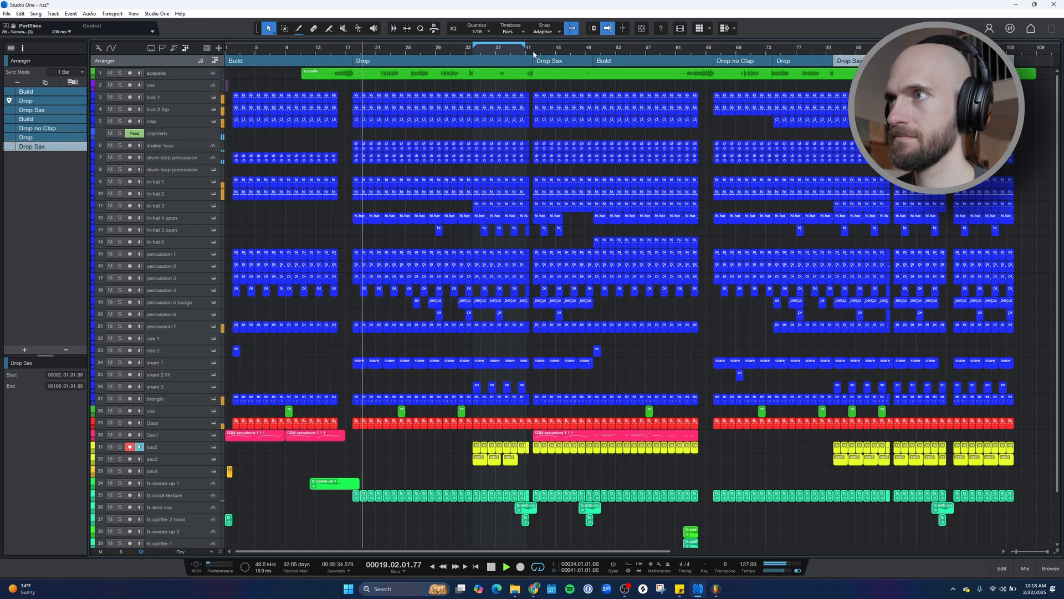
left_click(593, 55)
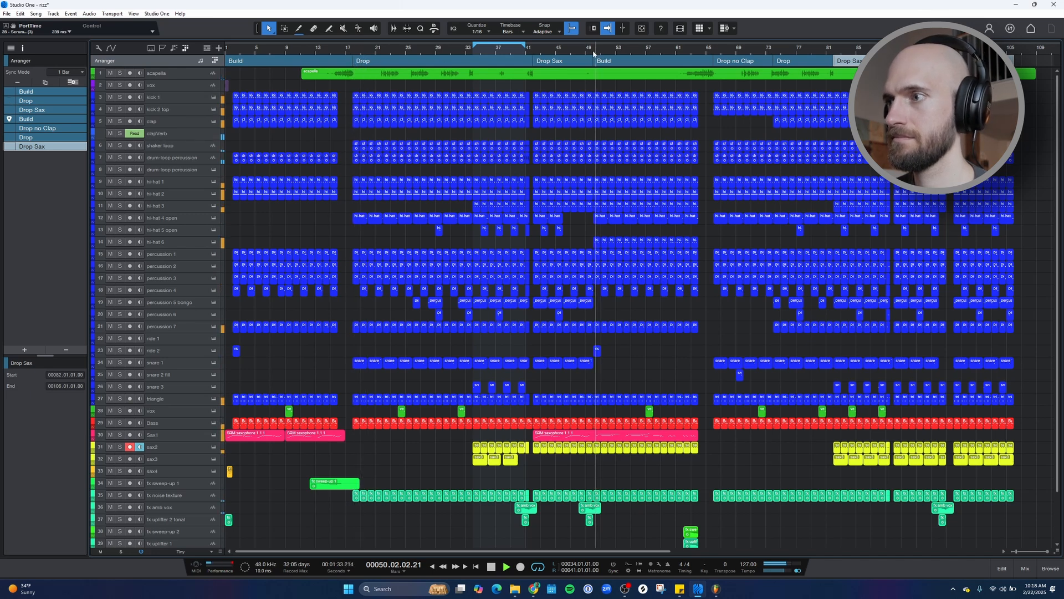
left_click(714, 53)
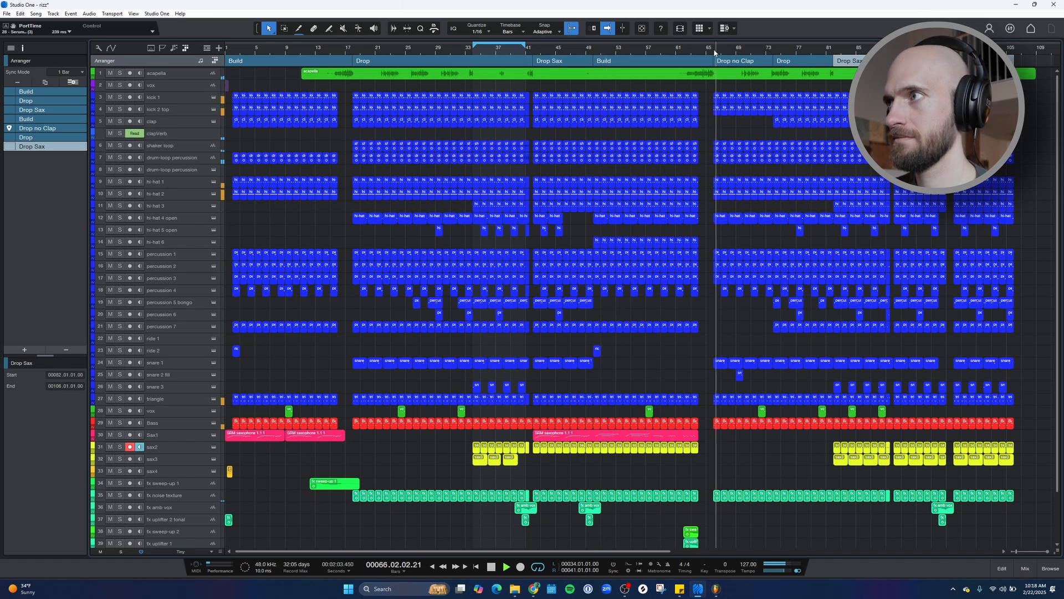
left_click(834, 52)
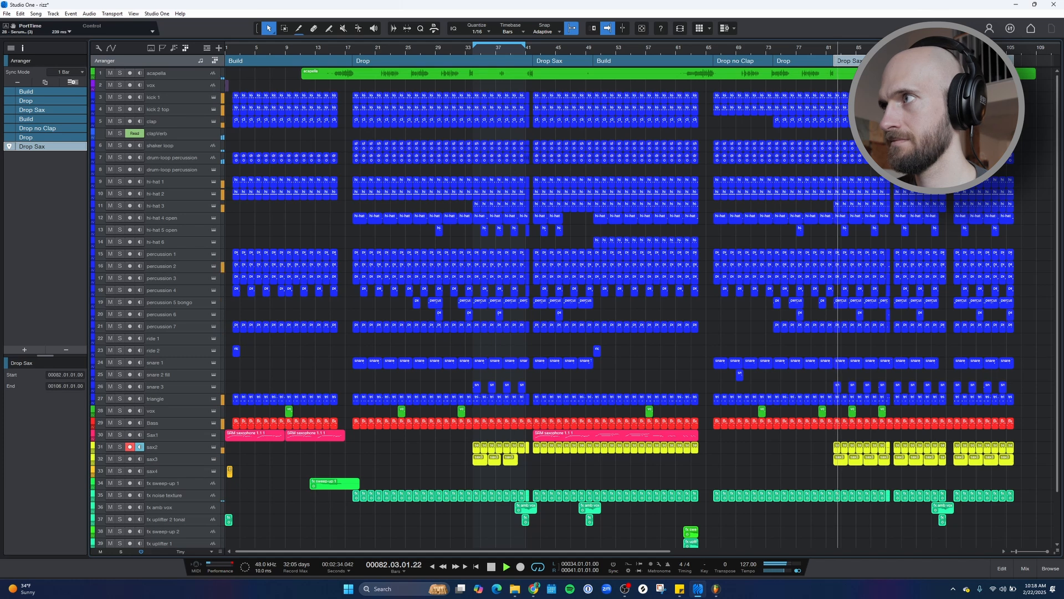
left_click(954, 51)
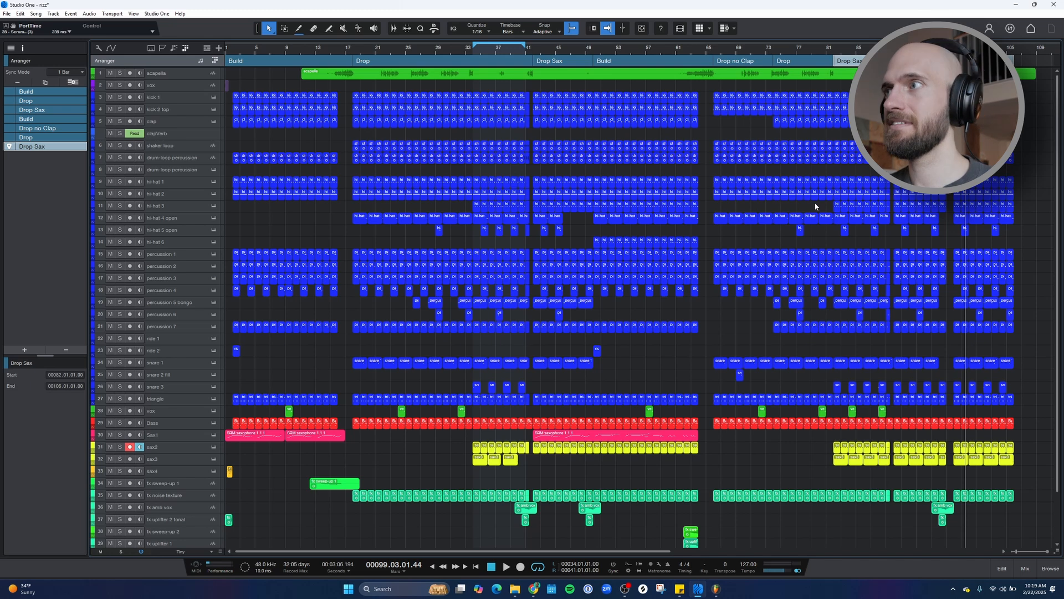
left_click(611, 51)
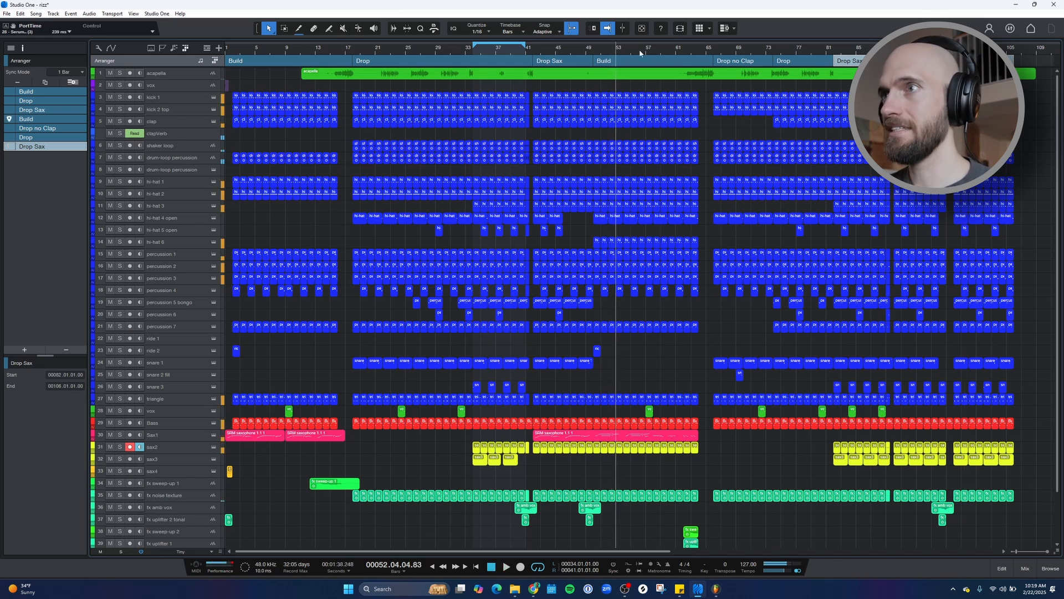
left_click(368, 50)
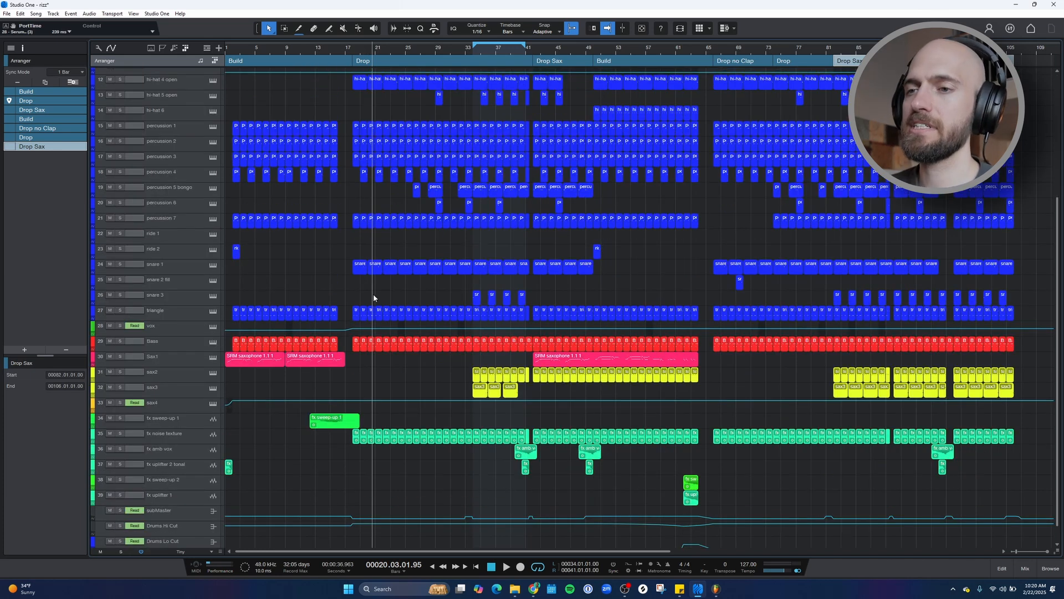
Enlarge the track lanes and open the Pro EQ controlled by the subMaster low-cut automation.
scroll(294, 457, "down", 1)
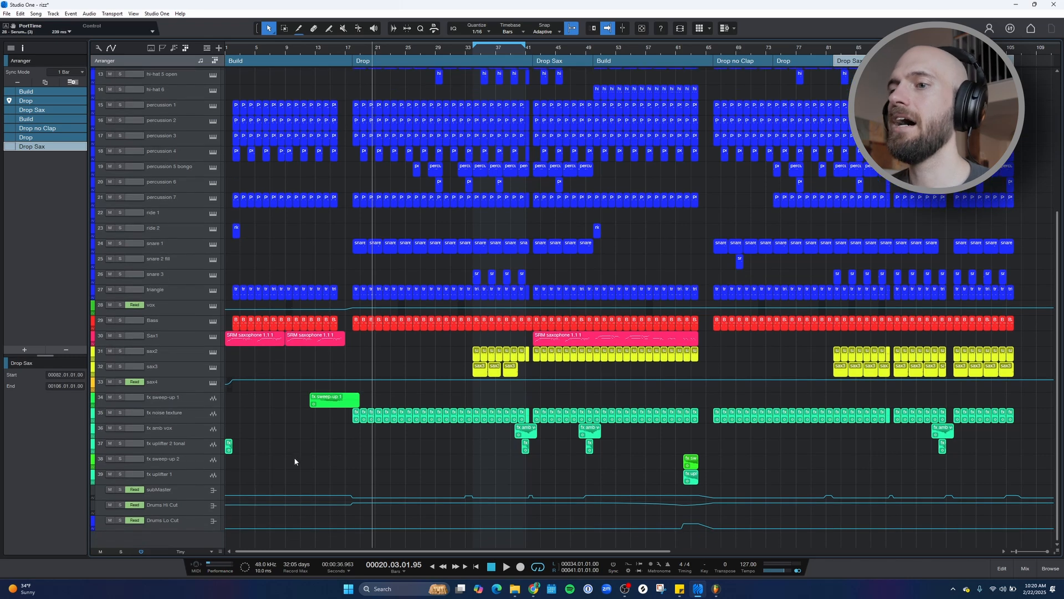
scroll(294, 459, "up", 2)
scroll(292, 463, "down", 2)
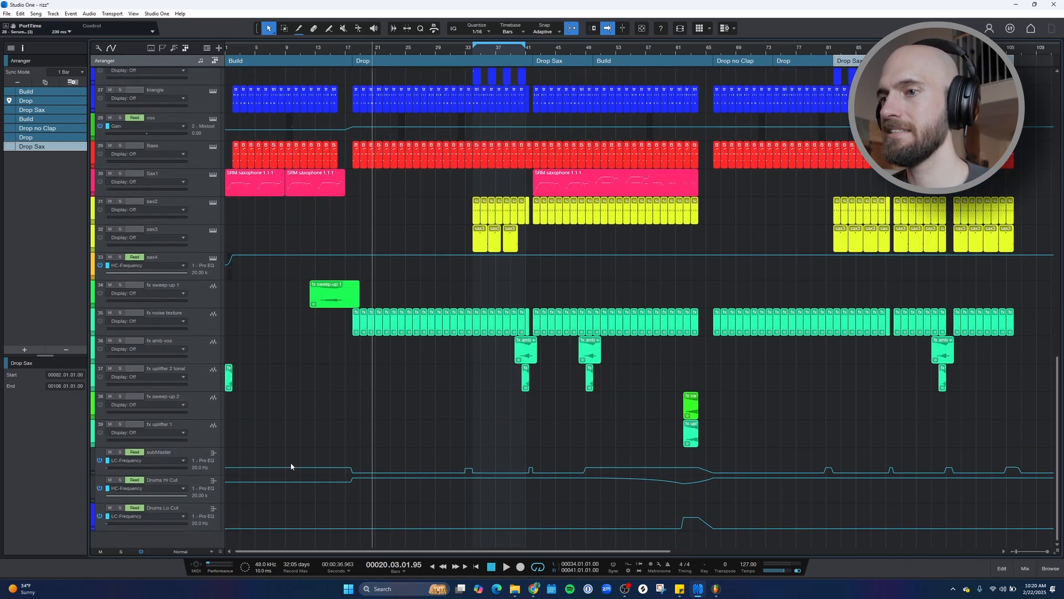
left_click(192, 457)
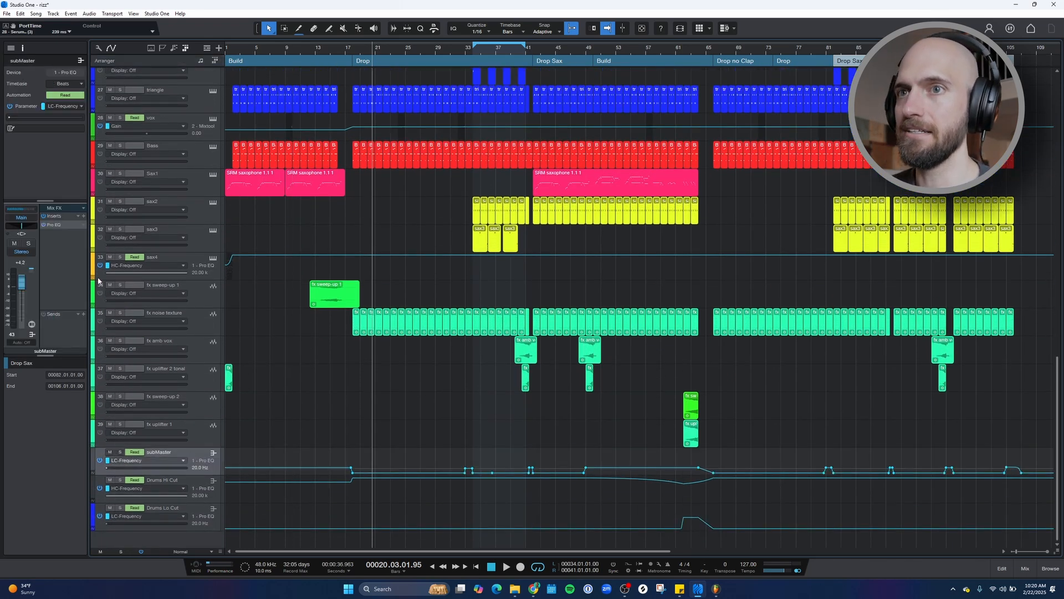
left_click(56, 225)
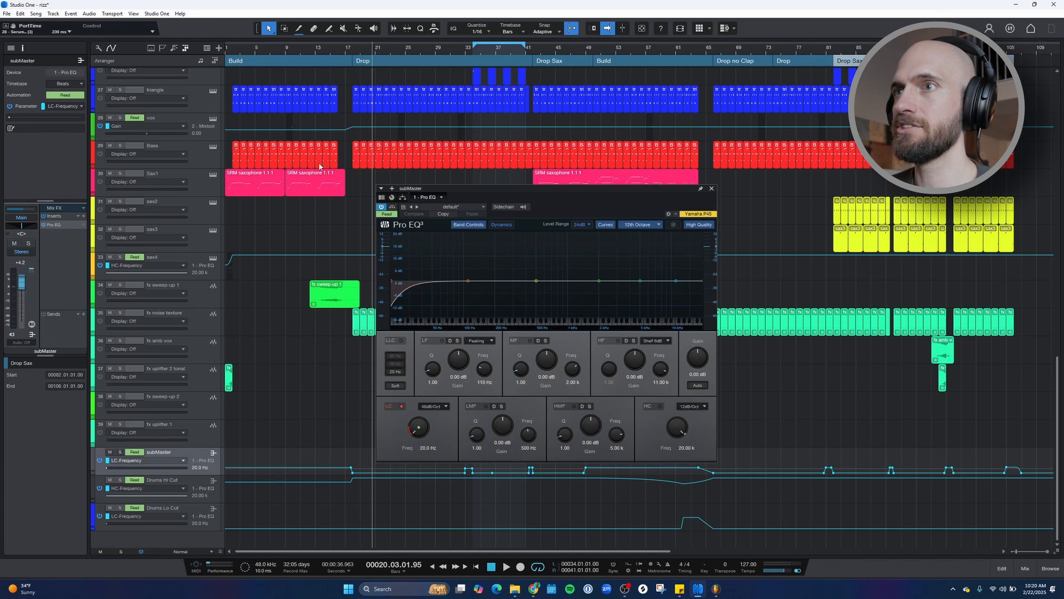
Play the Build from bar 6 and the Drop from bar 18 to compare the subMaster low-cut filter.
left_click(265, 51)
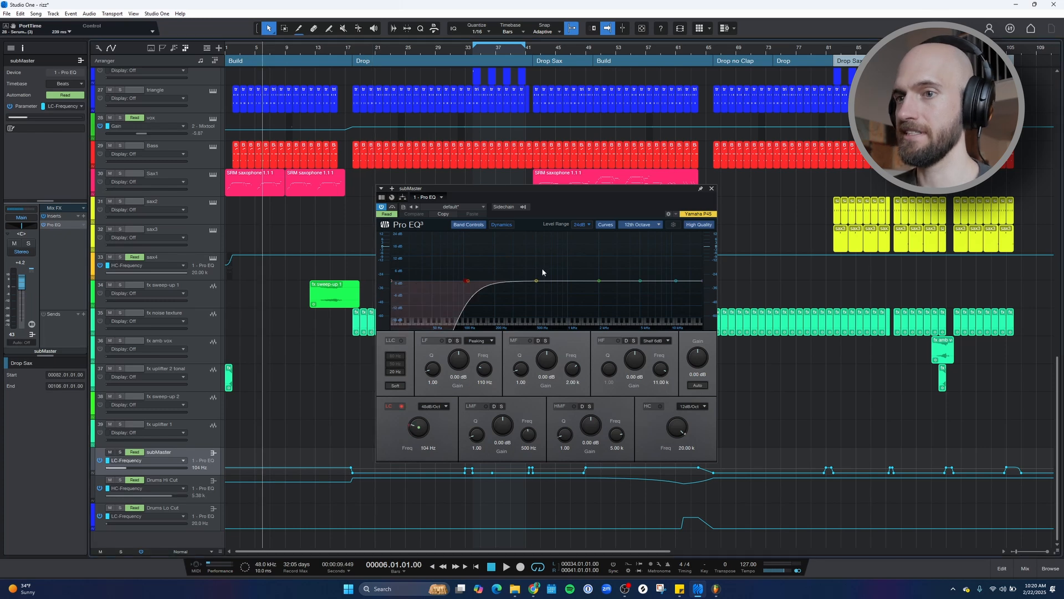
key("space")
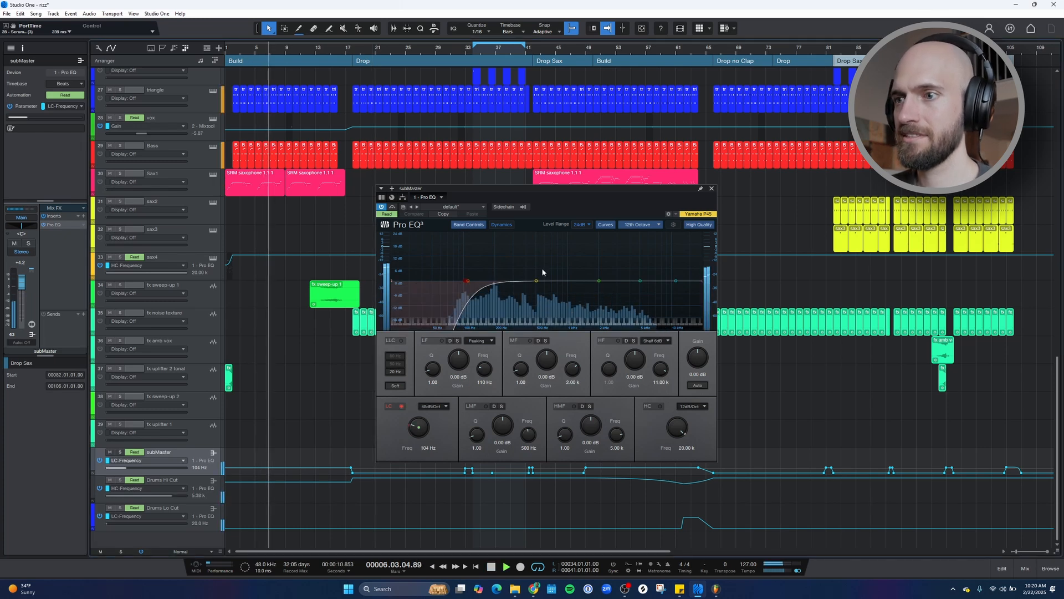
key("space")
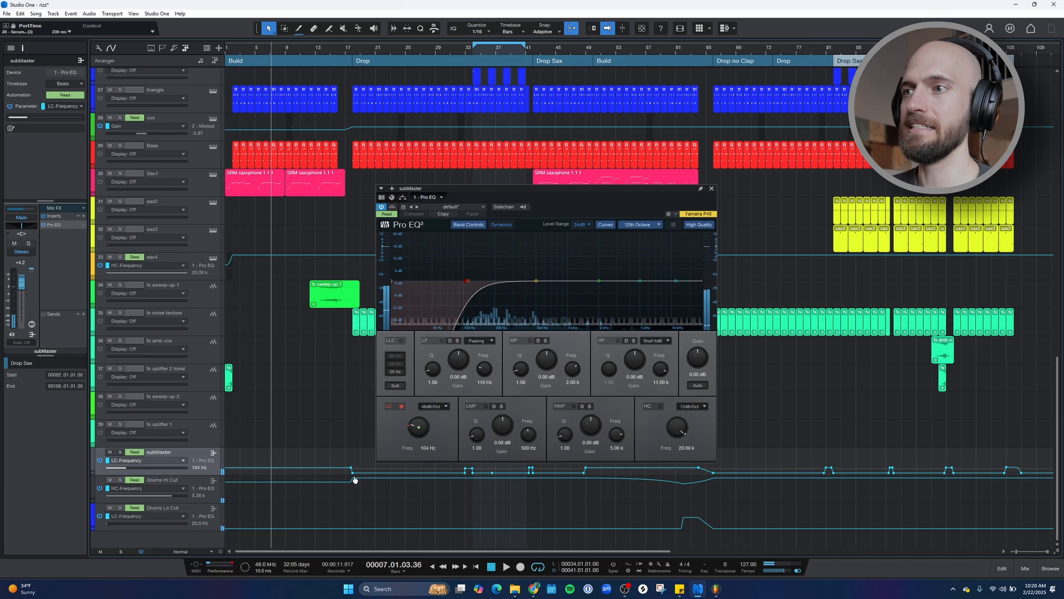
left_click(353, 51)
key("space")
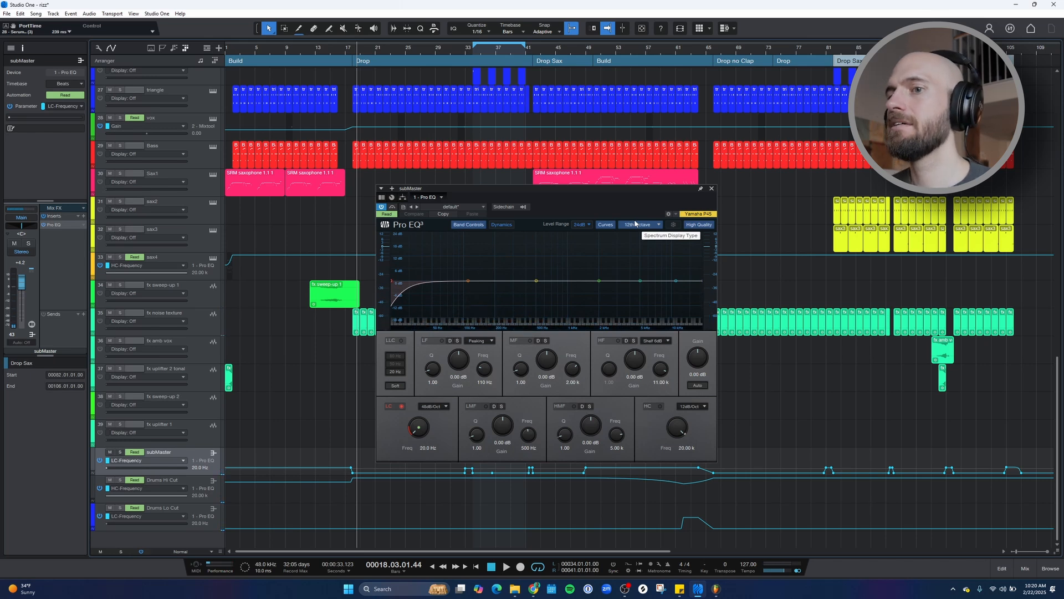
Audition the Drums Hi Cut EQ in the Build from bar 4, bypassing and re-enabling it, and close its window.
left_click(190, 485)
left_click(248, 51)
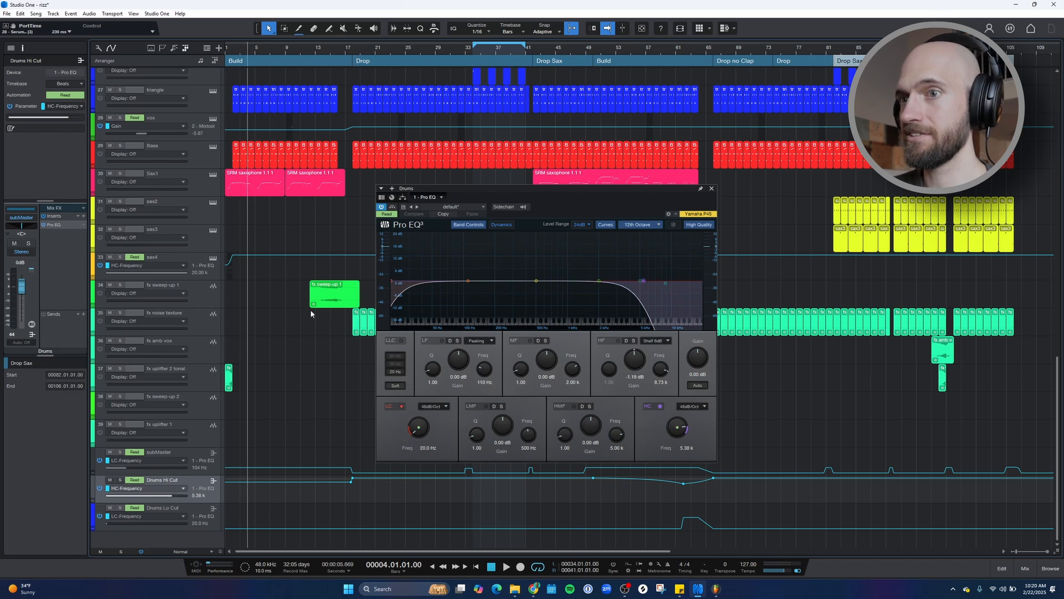
key("space")
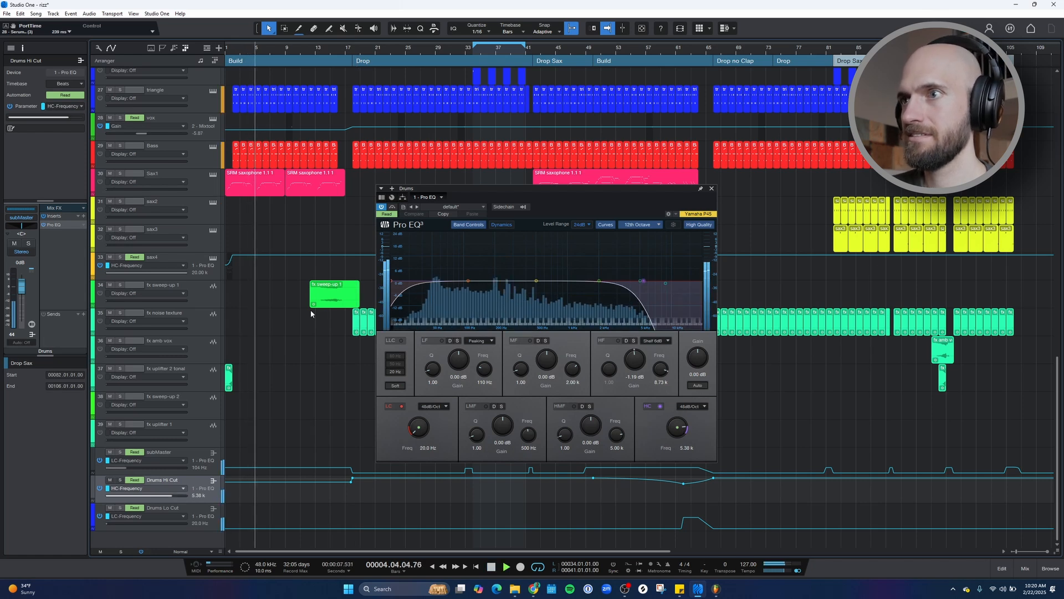
left_click(383, 208)
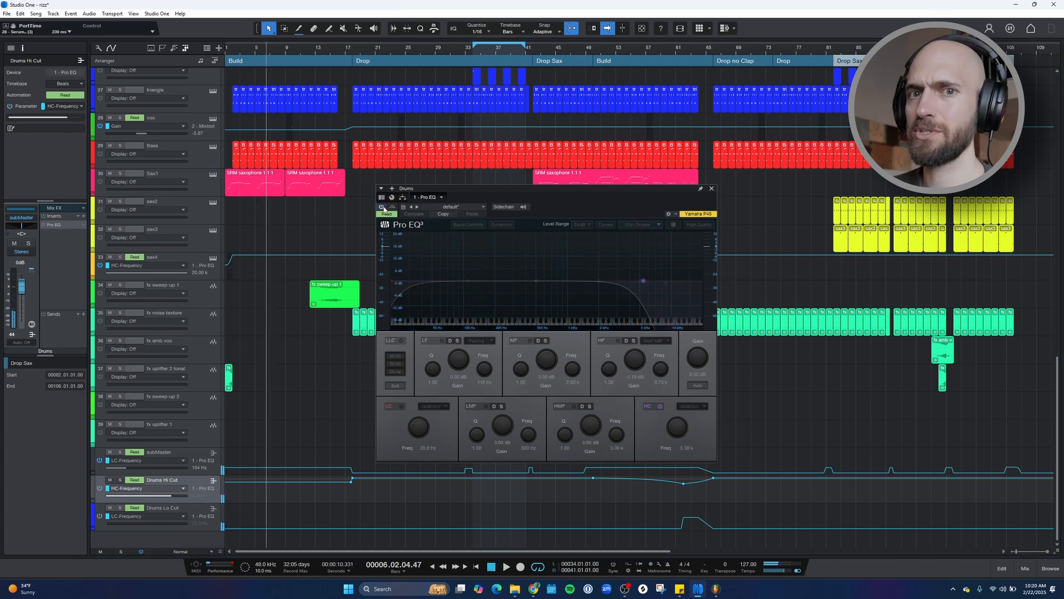
left_click(382, 208)
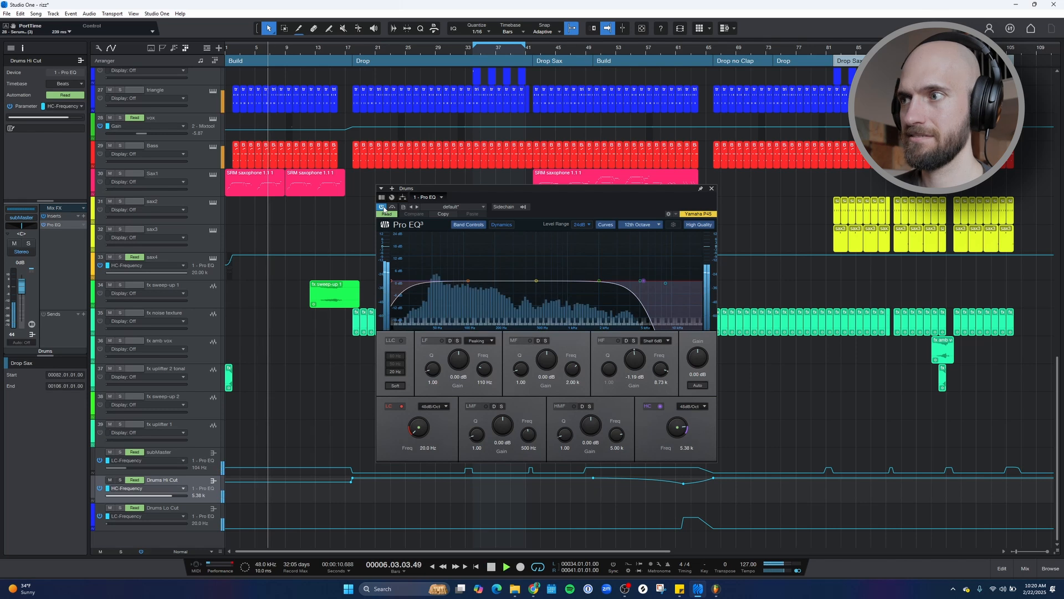
left_click(713, 189)
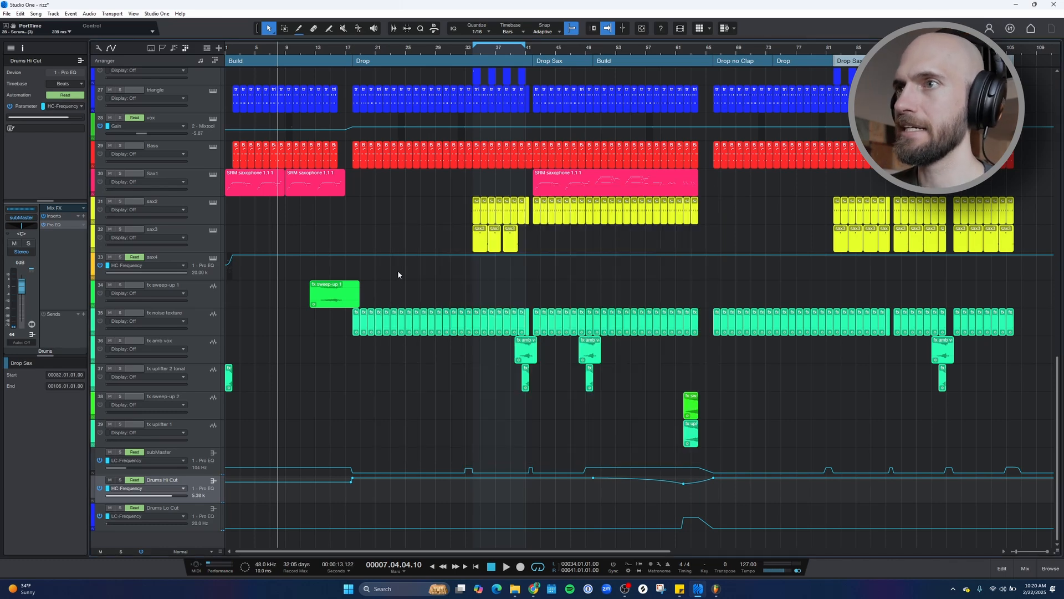
Open the ValhallaVintageVerb on the clapVerb automation track and move its window clear of the first Build's mix curve.
scroll(398, 269, "up", 20)
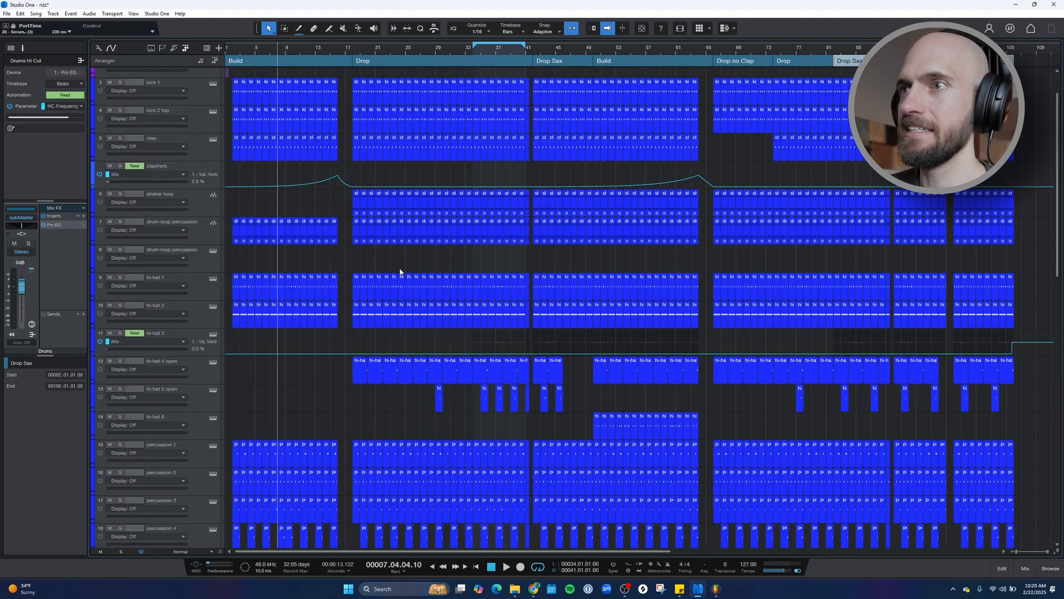
scroll(400, 272, "up", 2)
left_click(185, 215)
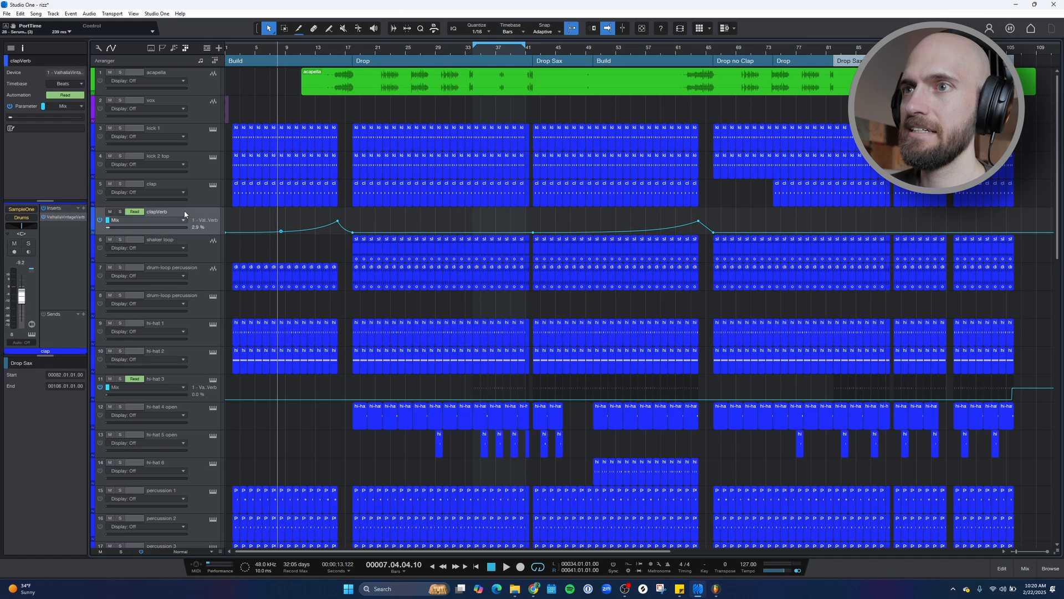
double_click(59, 216)
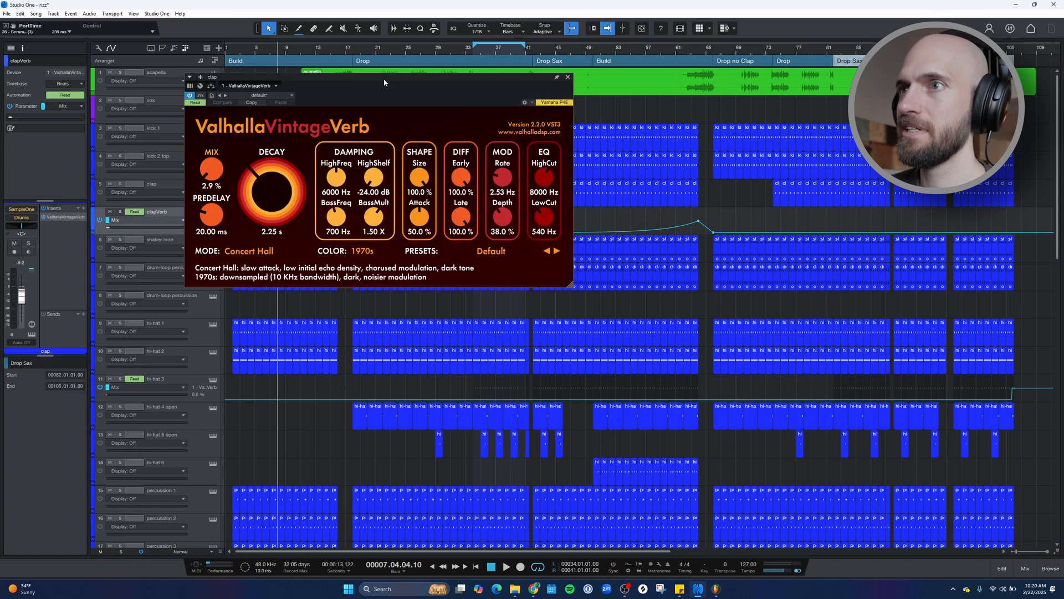
left_click_drag(384, 82, 692, 115)
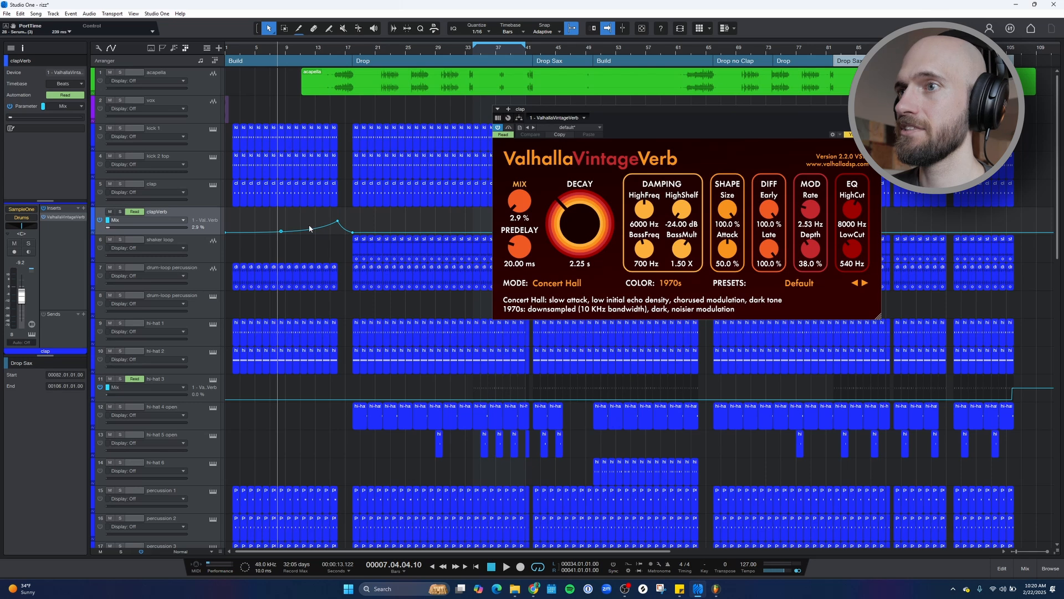
Play the Build from bar 9 into bar 16 to hear the clap reverb mix automation, and close the reverb window.
left_click(288, 54)
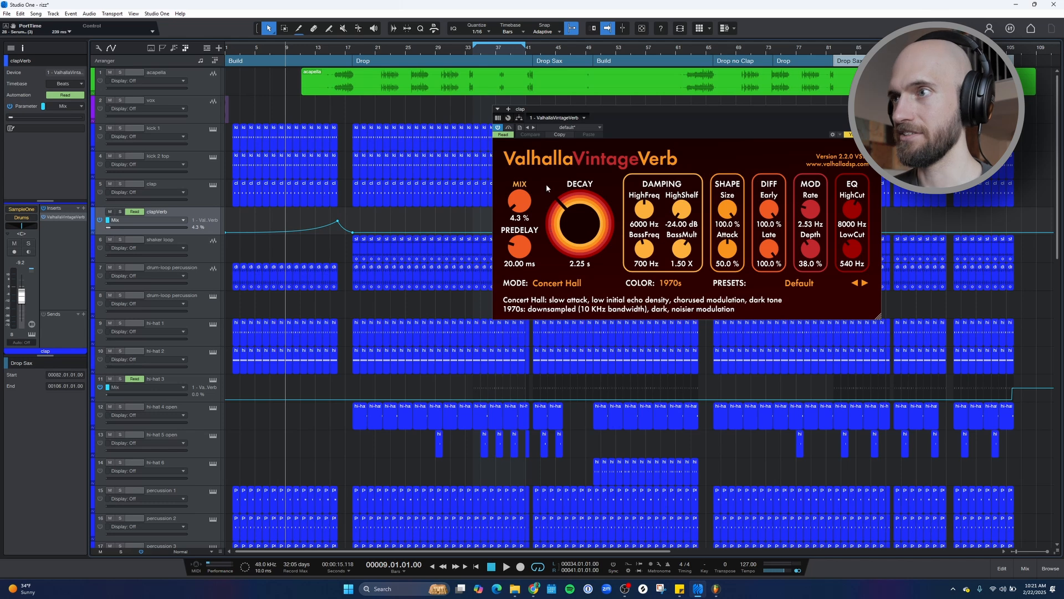
key("space")
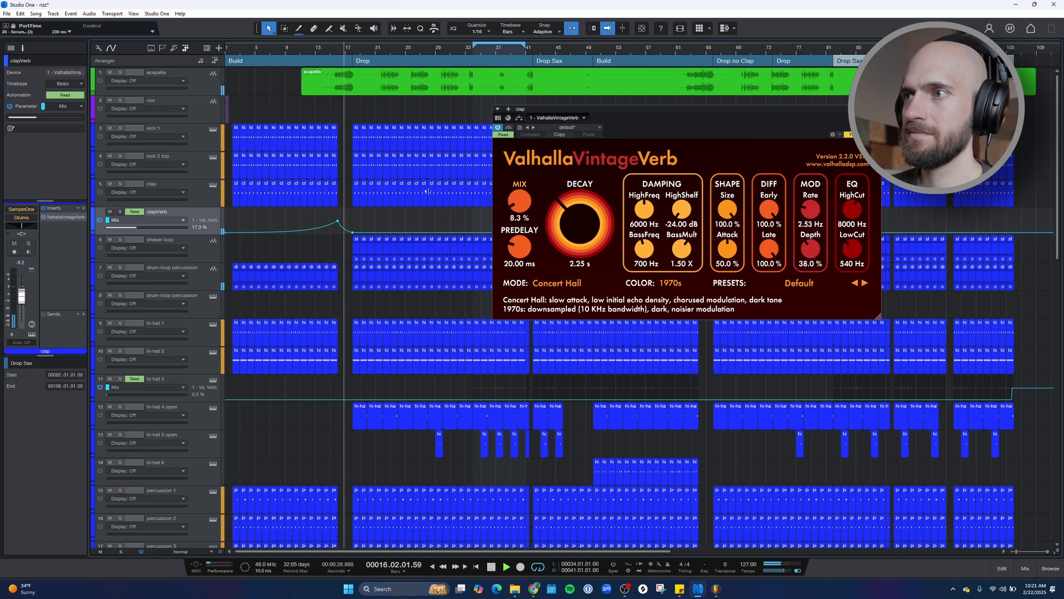
key("space")
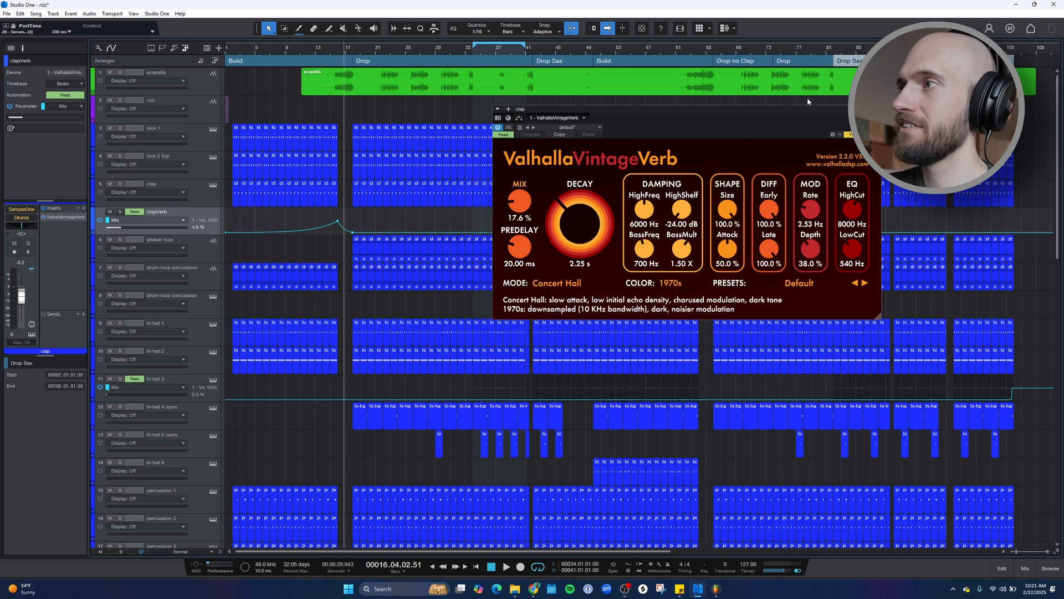
left_click(876, 109)
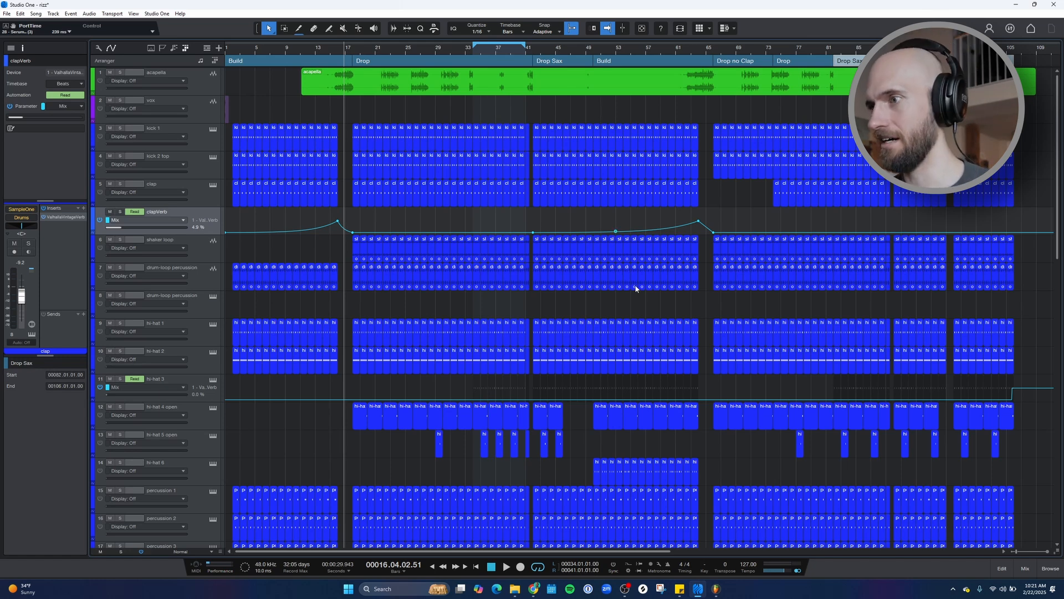
Check the subMaster's Pro EQ, close its window, and play the Drop from bar 32 to about bar 35 through the low-cut automation.
scroll(636, 288, "down", 8)
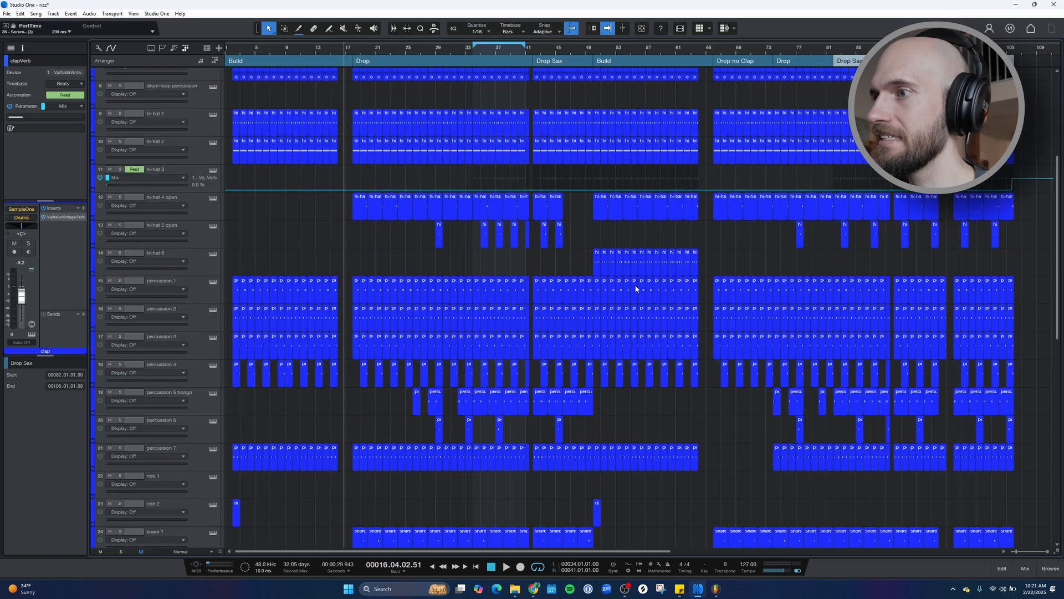
scroll(636, 287, "down", 7)
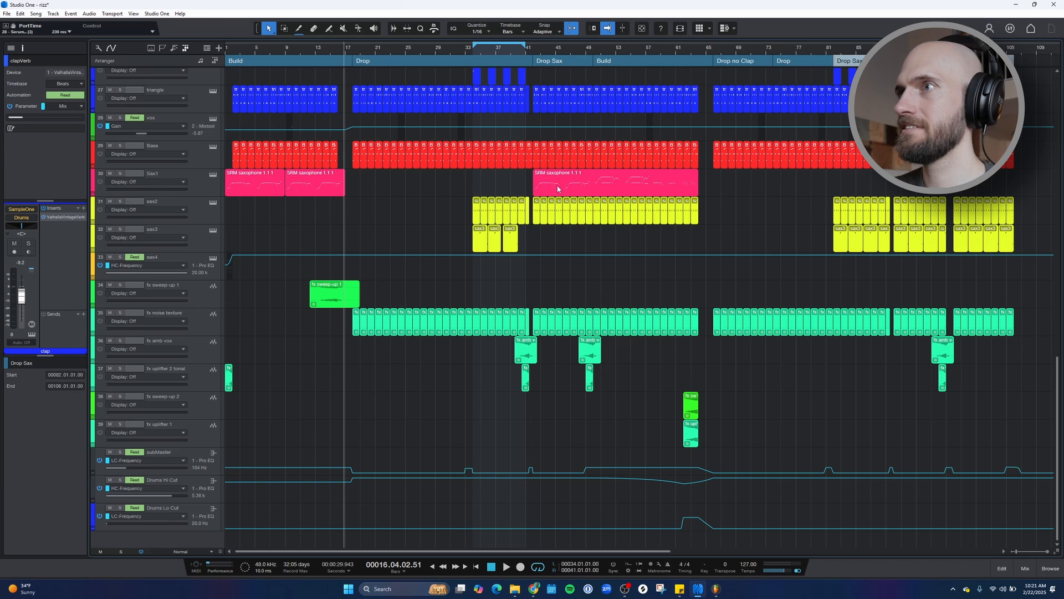
scroll(471, 57, "up", 5)
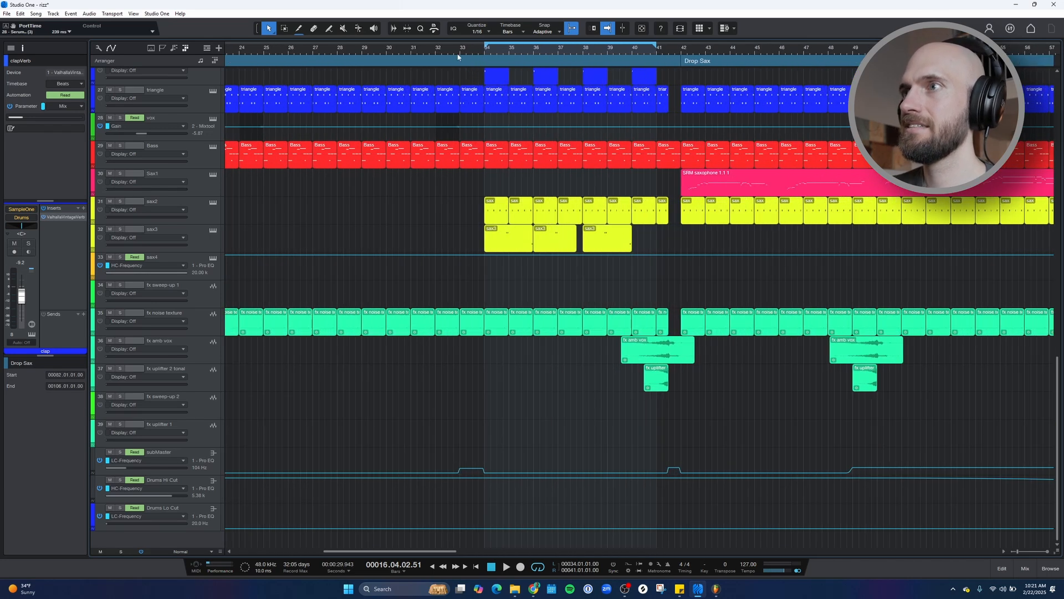
left_click(441, 47)
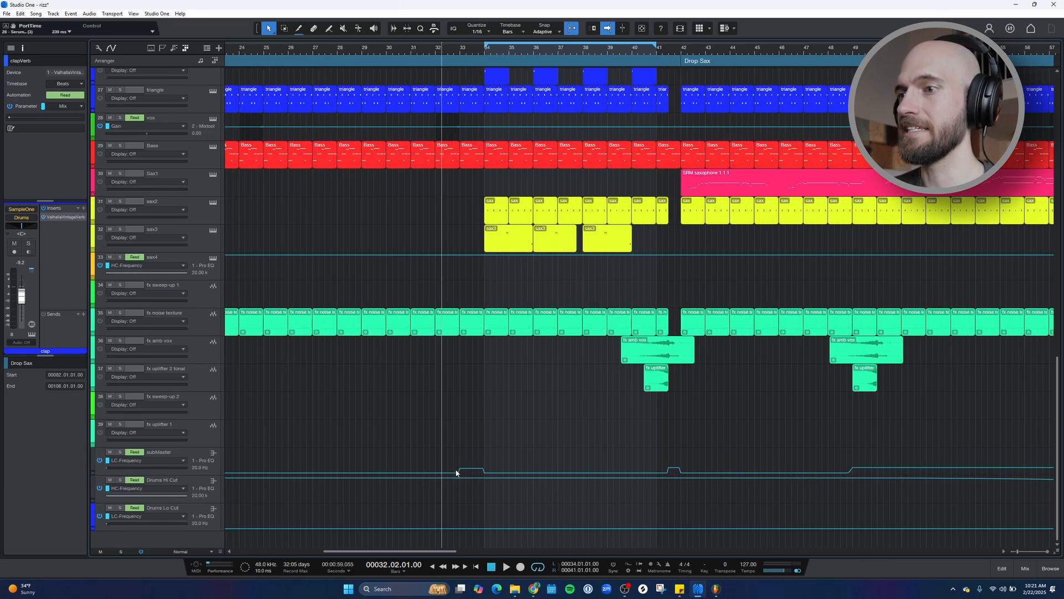
left_click(192, 456)
left_click(51, 225)
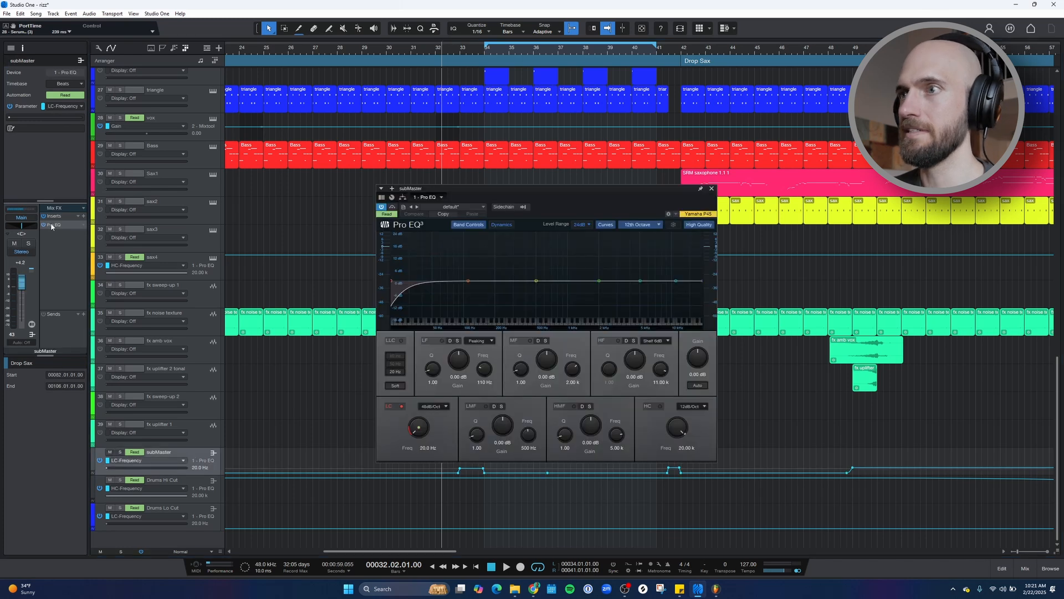
left_click(711, 190)
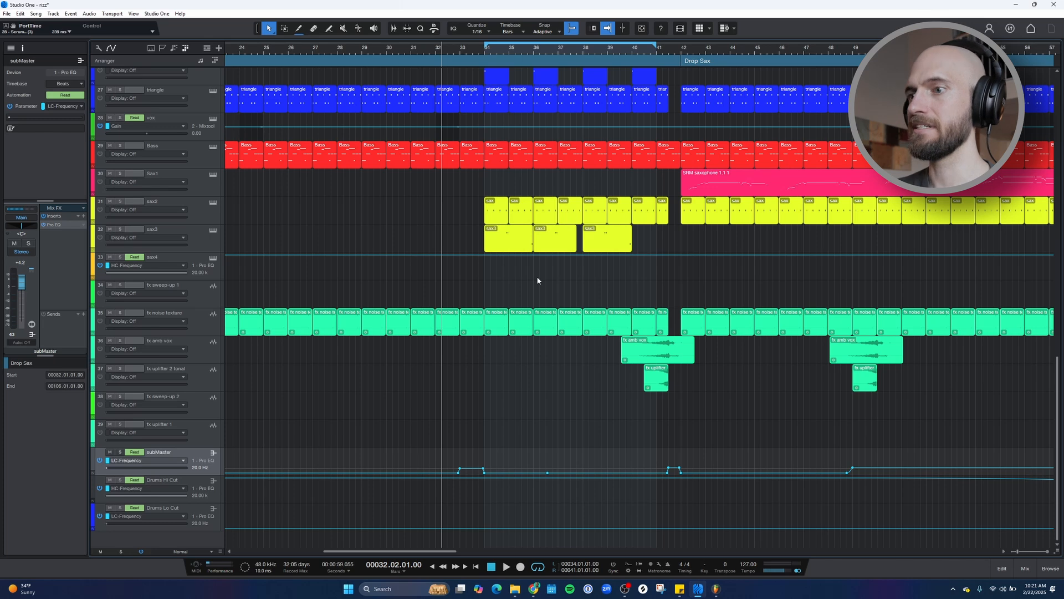
key("space")
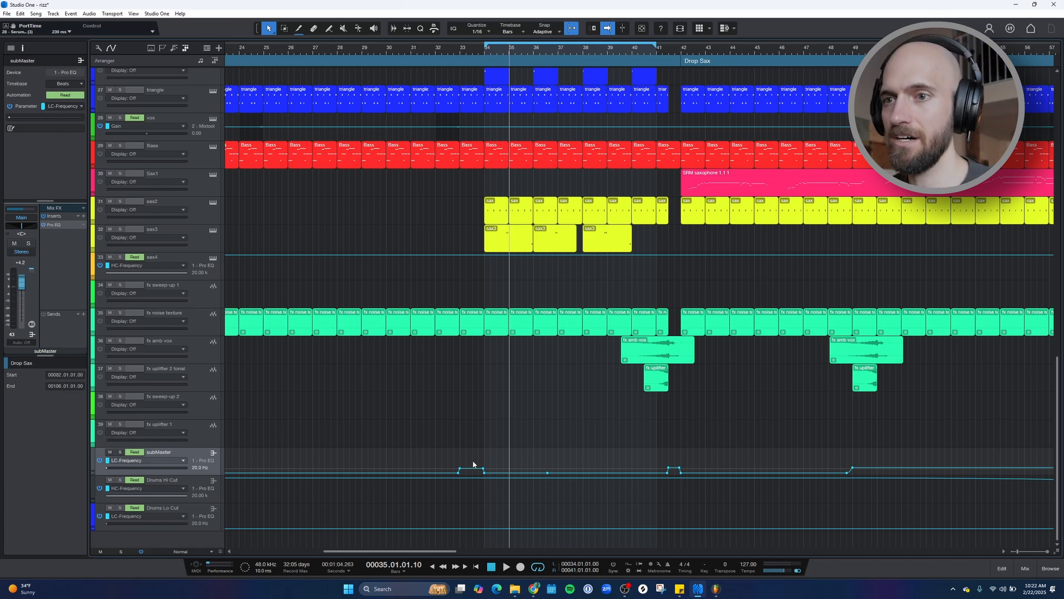
Play the end of the Drop from about bar 40 into Drop Sax to hear the subMaster low-cut automation.
scroll(468, 460, "down", 3)
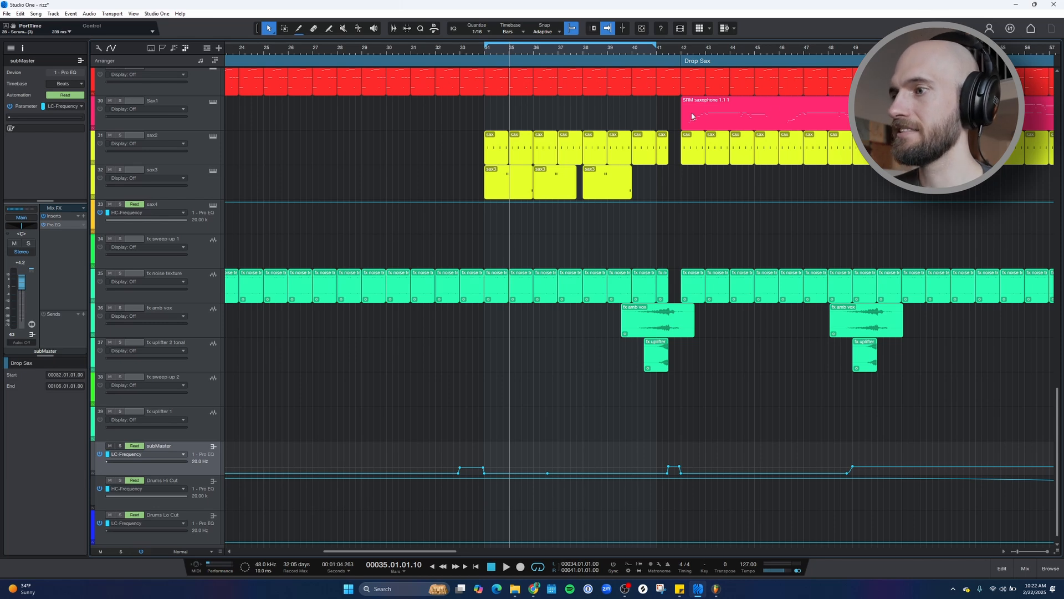
left_click(626, 51)
key("space")
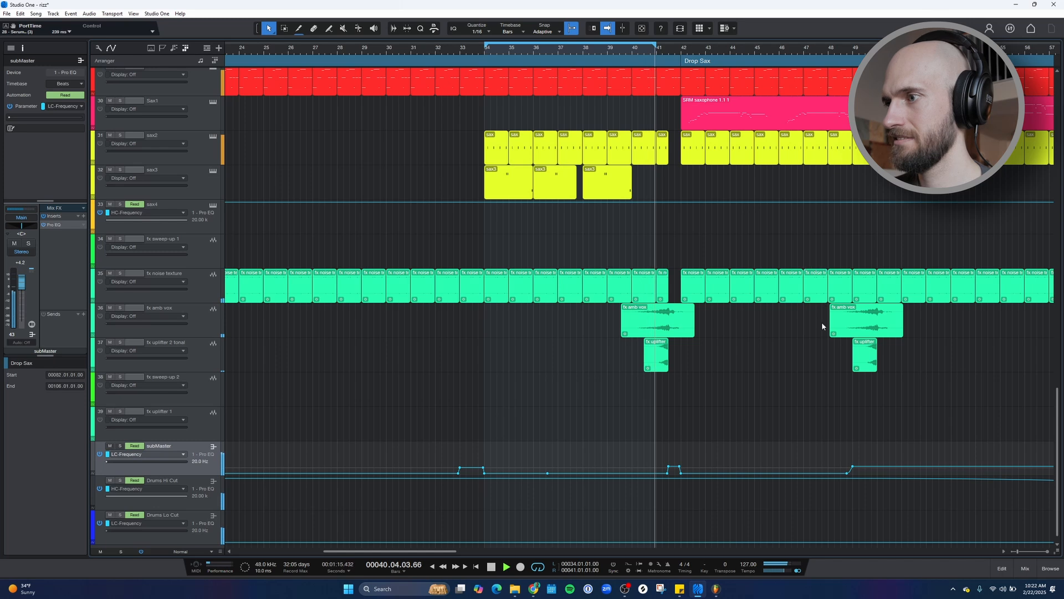
left_click(637, 51)
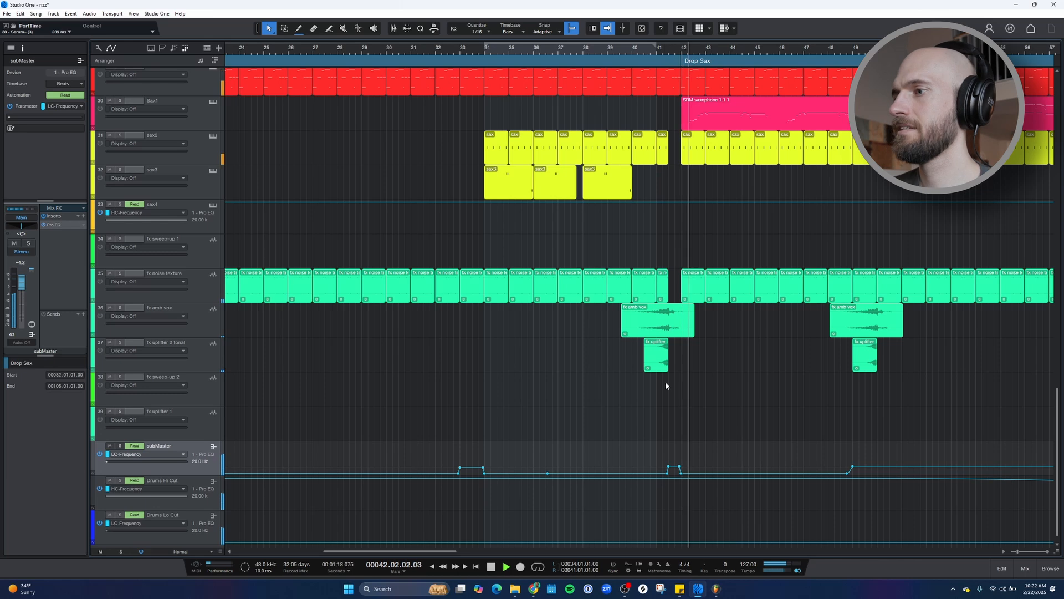
key("space")
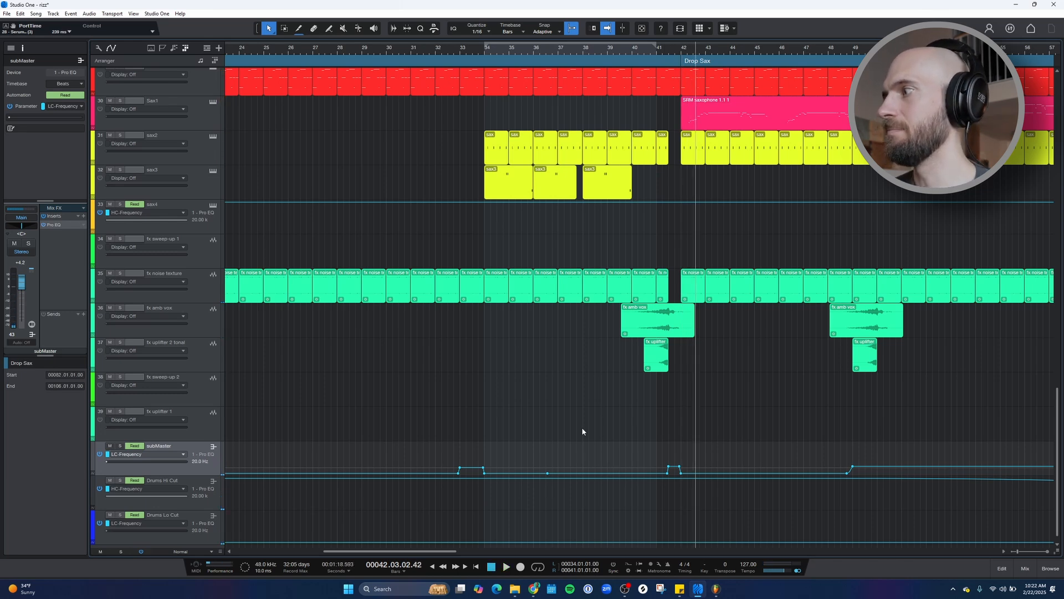
Hide the track automation and play the opening of the song with the fx uplifter 2 tonal track soloed.
scroll(694, 397, "up", 3)
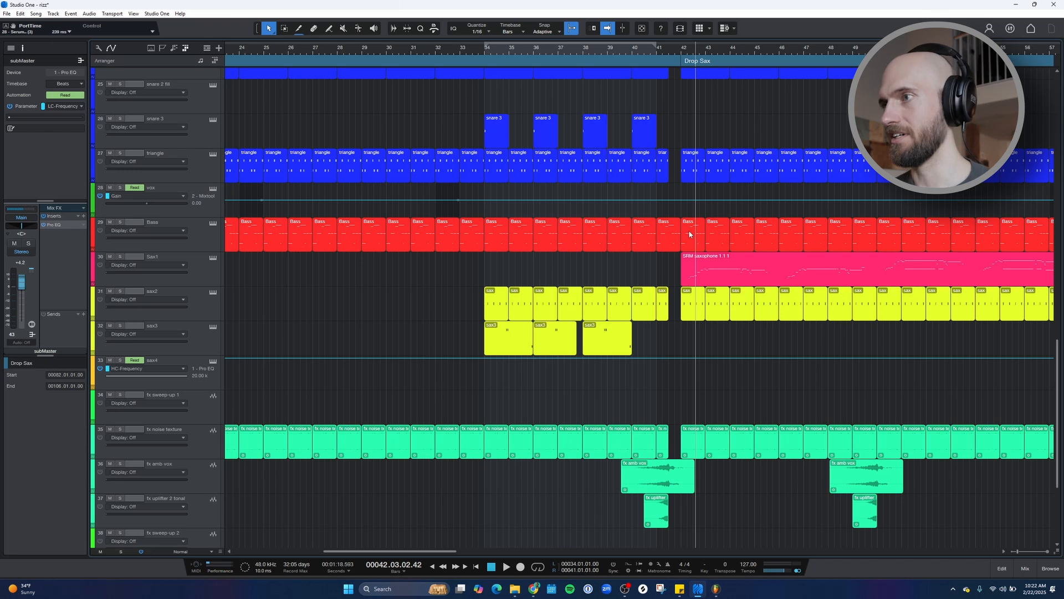
key("z")
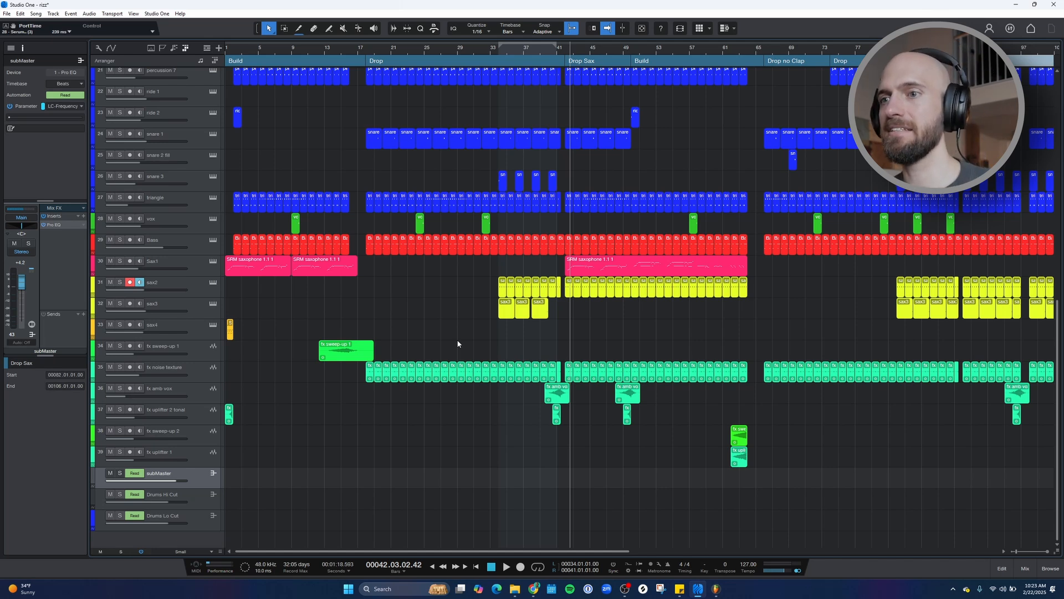
left_click_drag(239, 48, 379, 85)
left_click(229, 49)
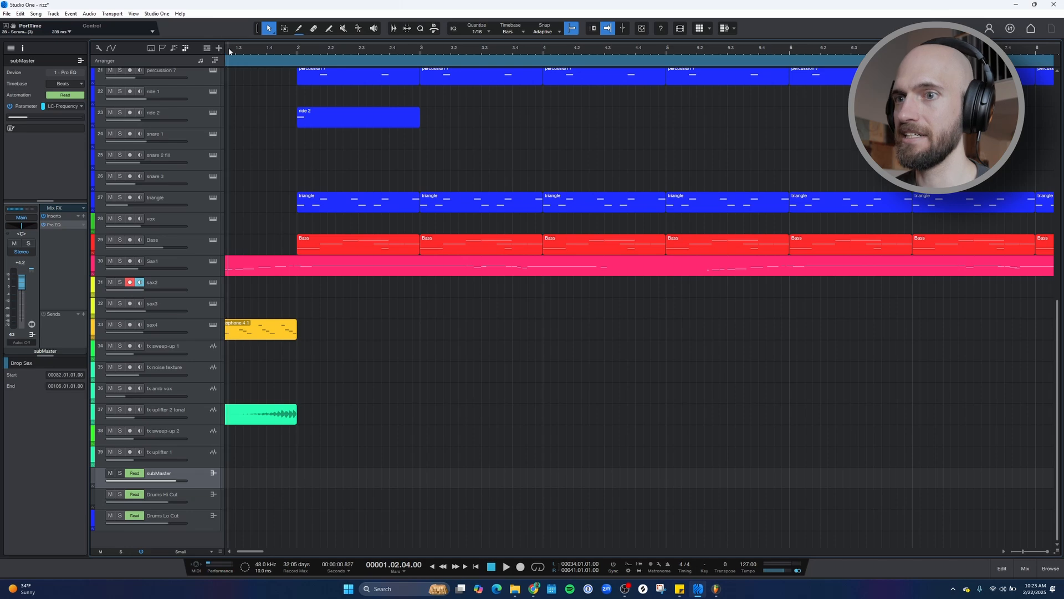
key("space")
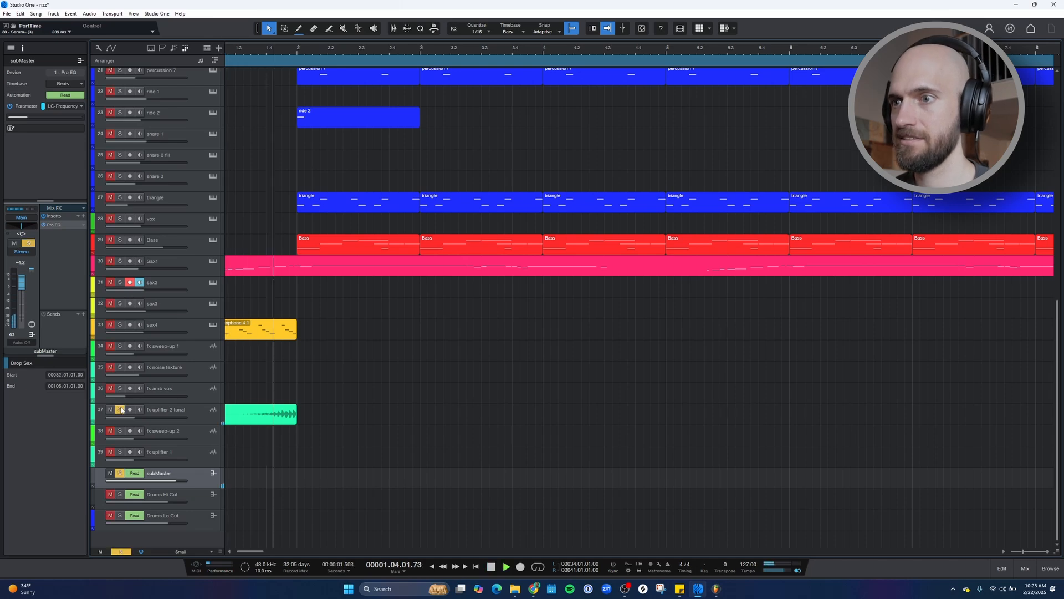
key("space")
Recolor the fx sweep-up 2 track teal green to match the neighbouring fx tracks.
left_click_drag(612, 52, 476, 14)
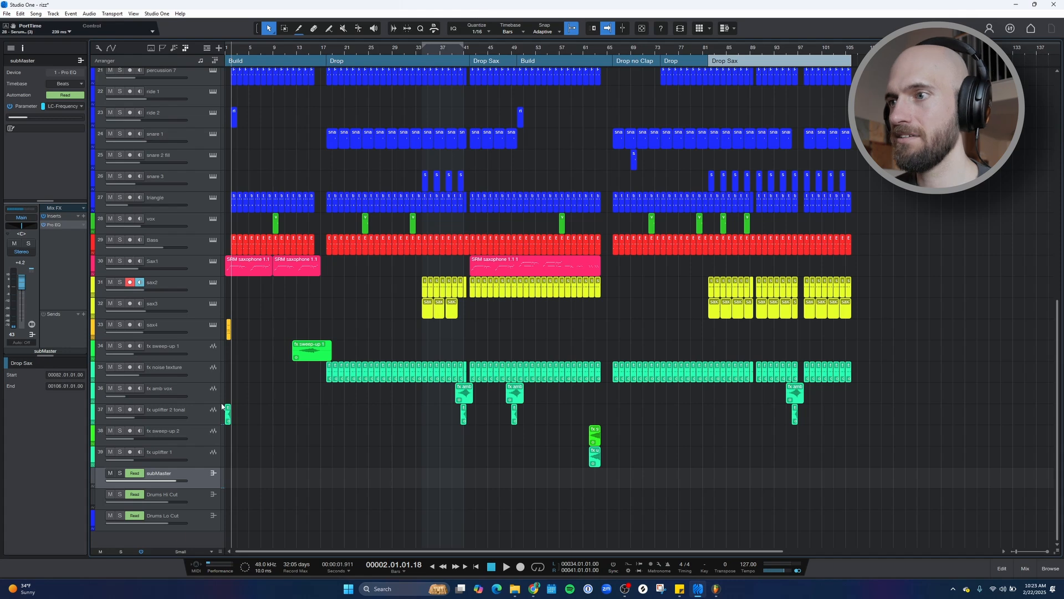
left_click(187, 391)
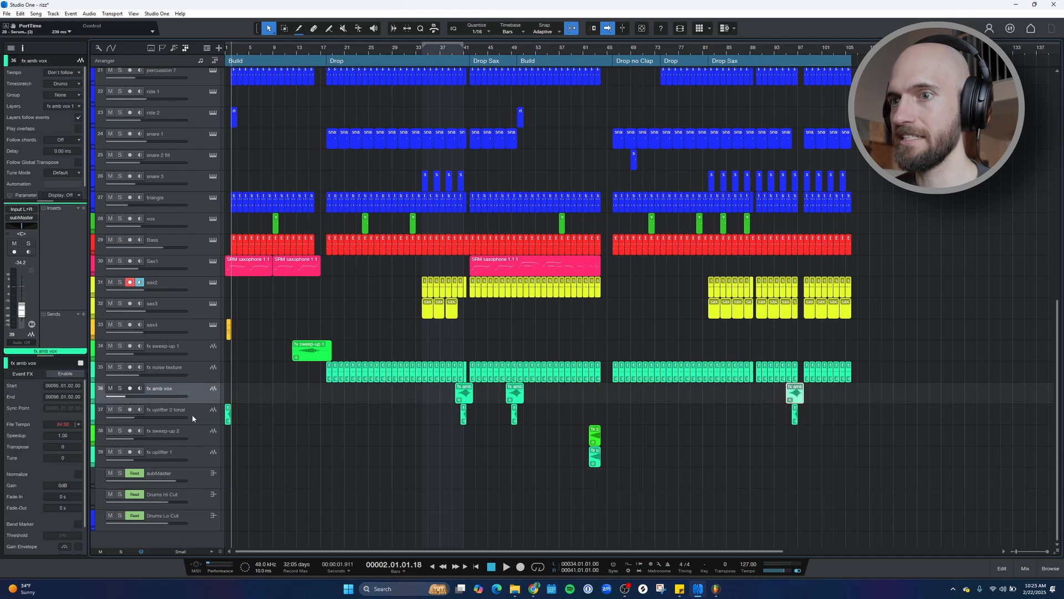
left_click(195, 432)
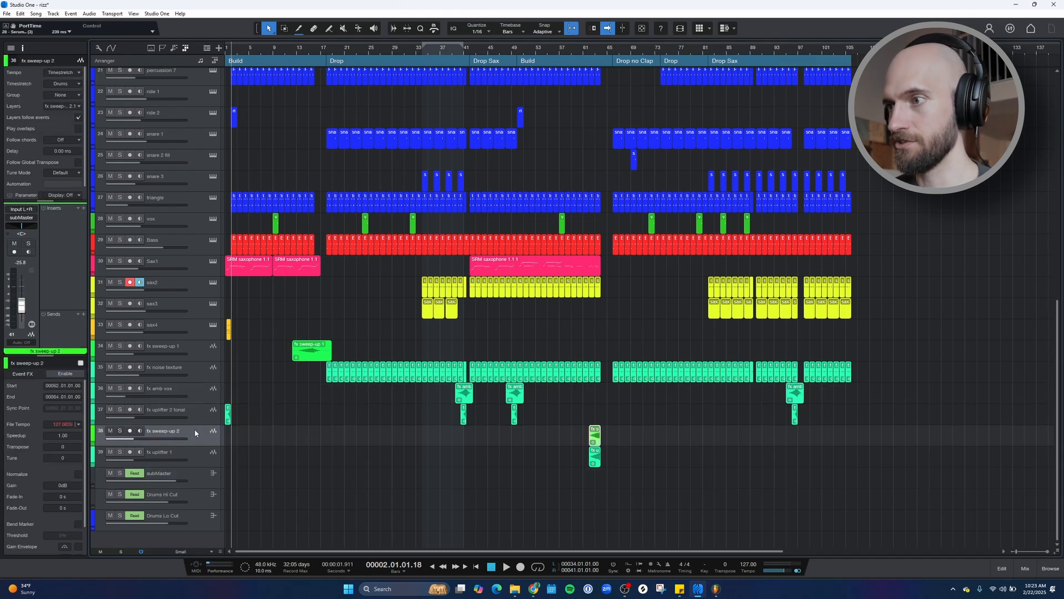
left_click(93, 436)
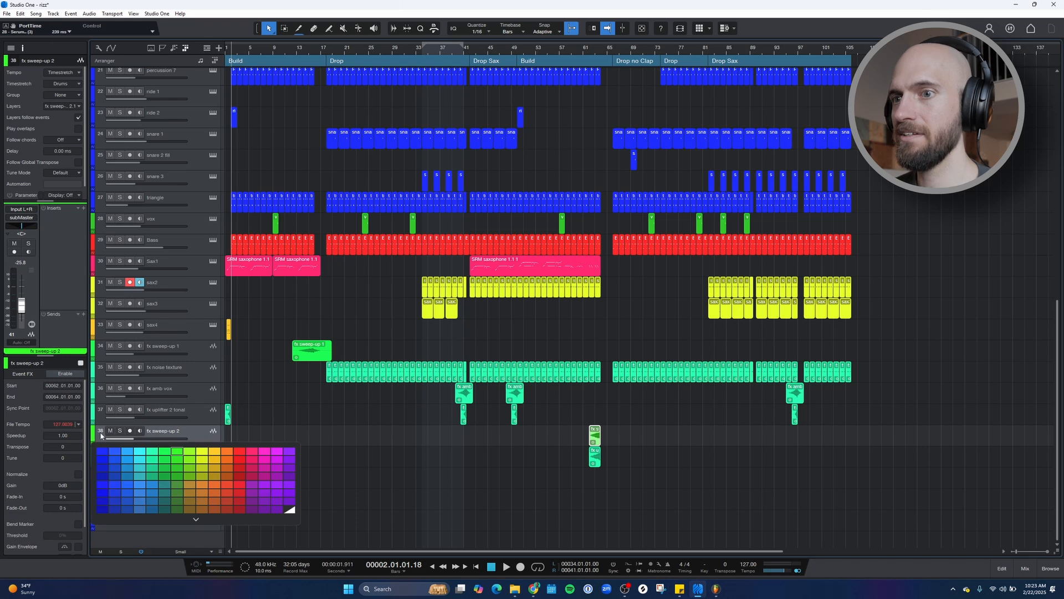
left_click(156, 460)
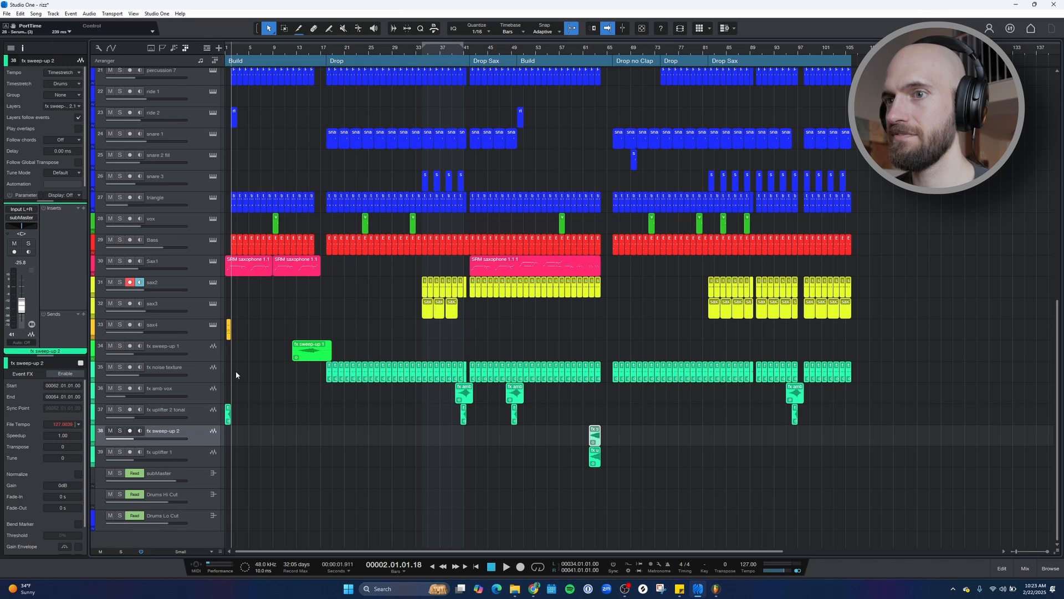
Play the fx noise texture track soloed from bar 18 at the start of the Drop, and clear its solo.
left_click(196, 372)
left_click(328, 52)
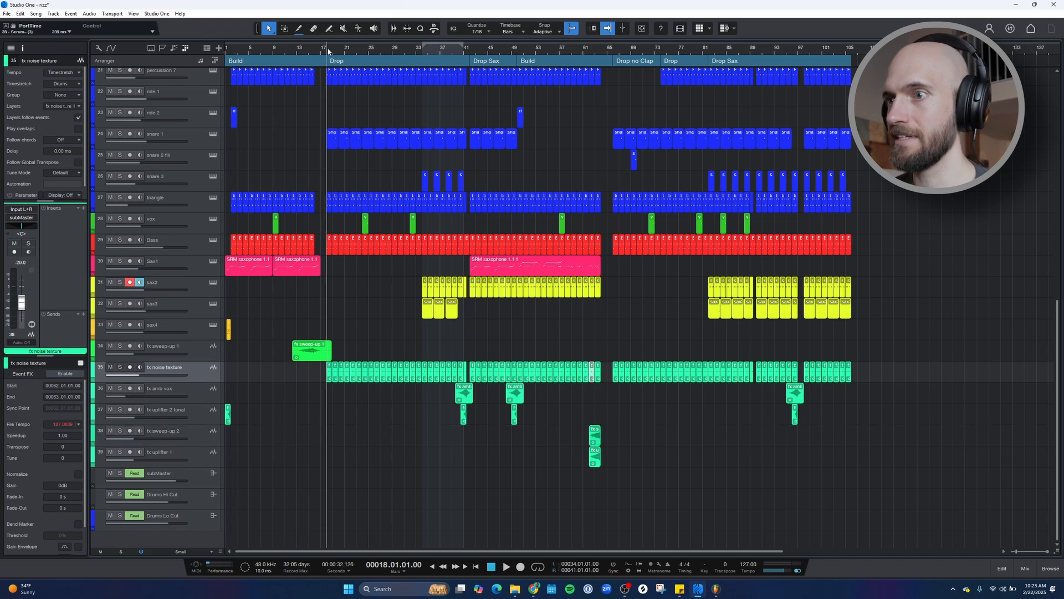
left_click(119, 367)
key("space")
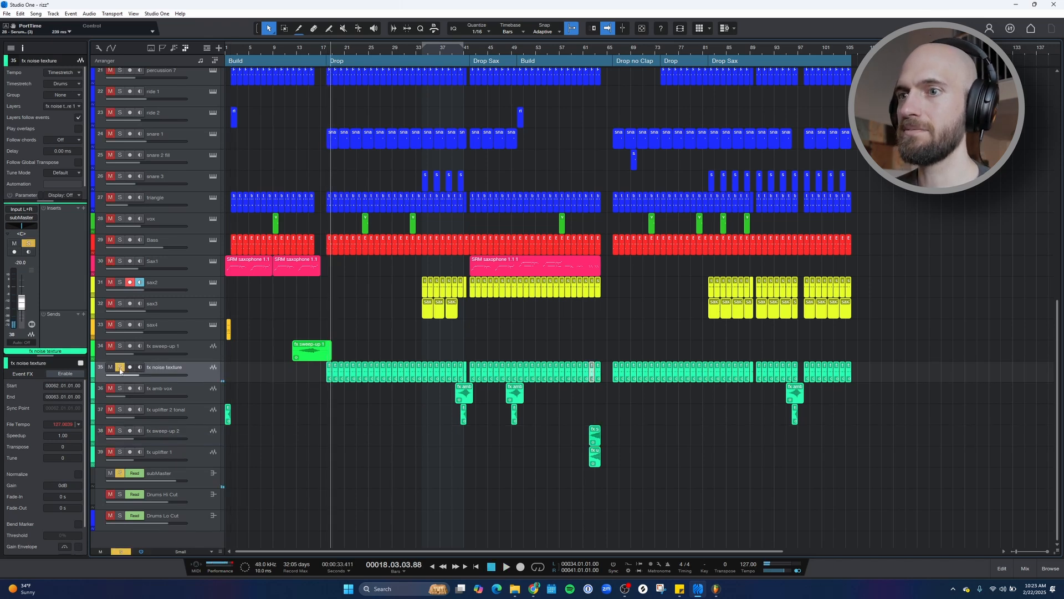
left_click(120, 368)
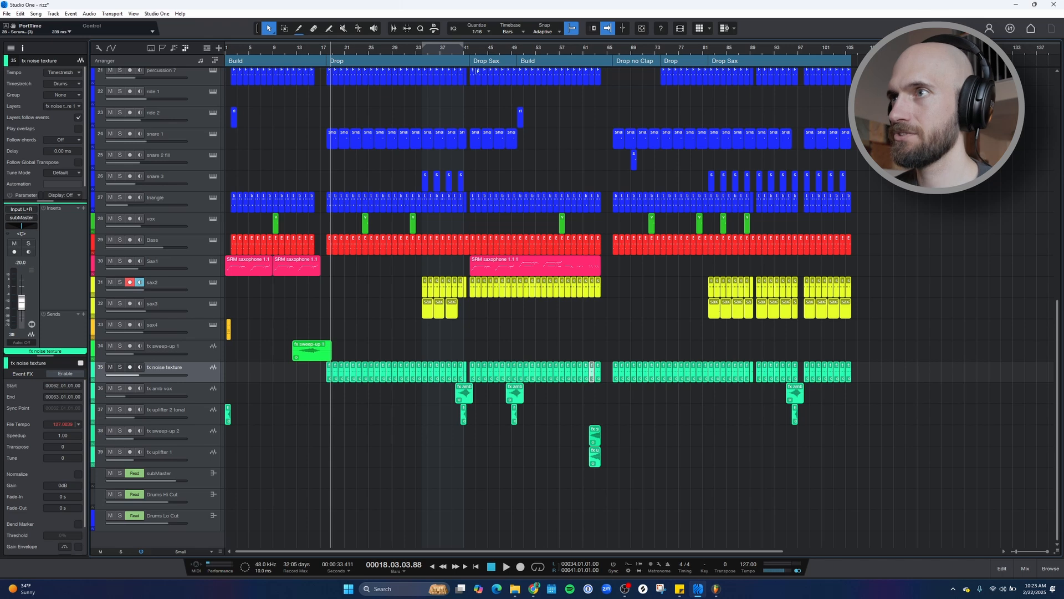
Play the full mix from about bar 40 to the start of Drop Sax at bar 42 to hear the transition effects.
scroll(475, 71, "up", 6)
left_click(410, 50)
key("space")
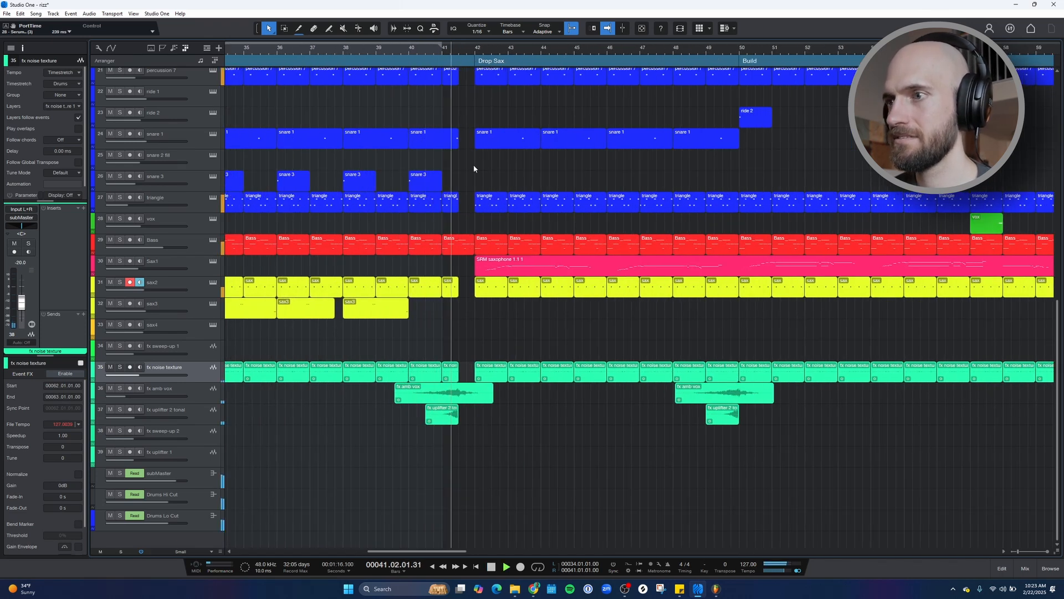
key("space")
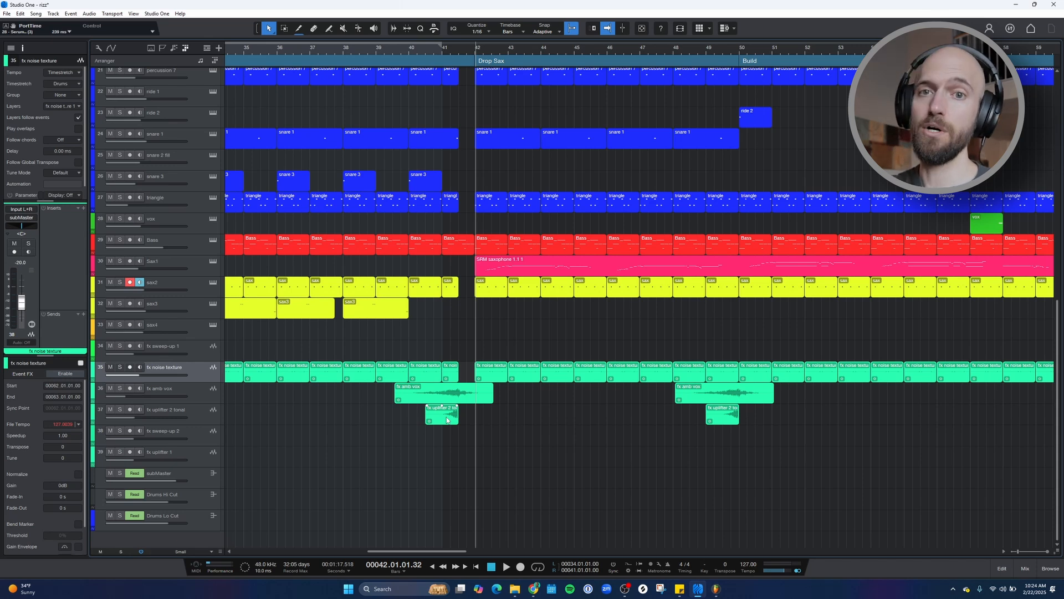
Solo fx amb vox and fx uplifter 2 tonal and play them from about bar 40.
left_click(169, 391)
left_click(120, 389)
left_click(120, 409)
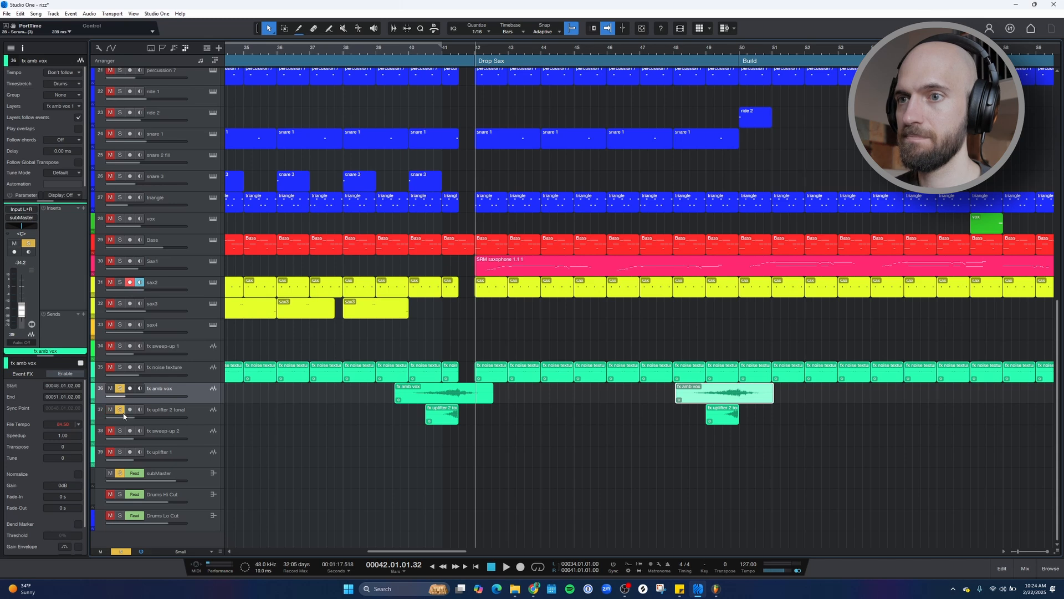
left_click(432, 54)
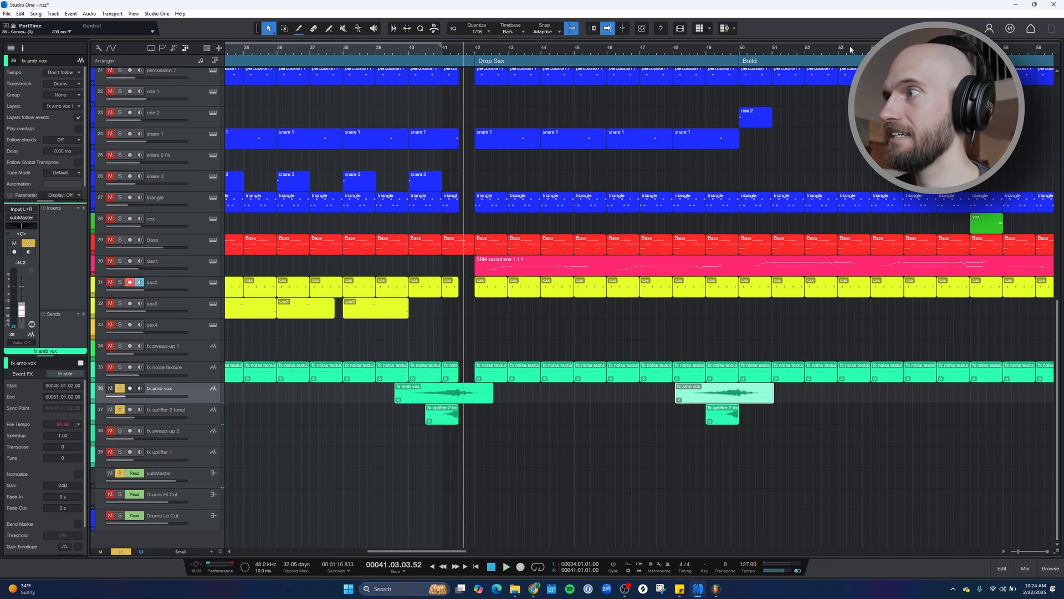
Clear all solos and play the end of the second Build from about bar 62 into the gap before Drop no Clap.
left_click_drag(848, 47, 679, 44)
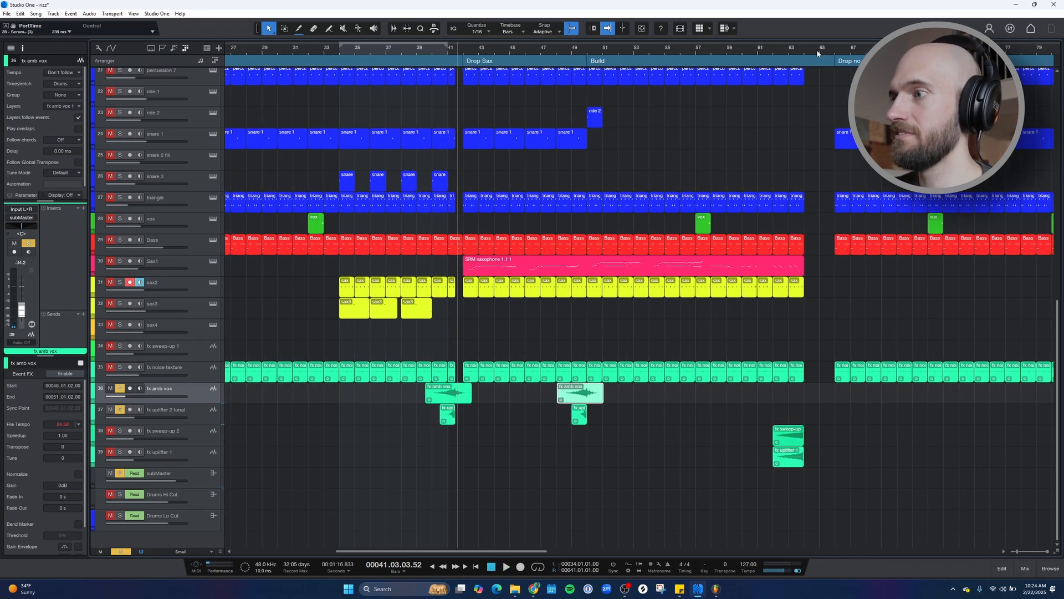
left_click_drag(819, 49, 803, 63)
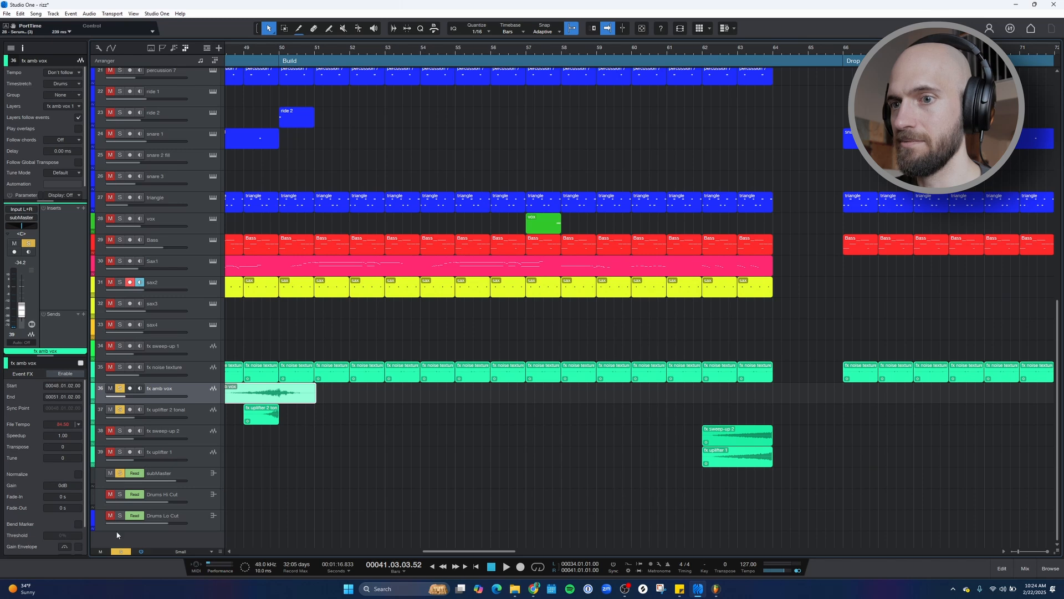
left_click(121, 551)
left_click(694, 40)
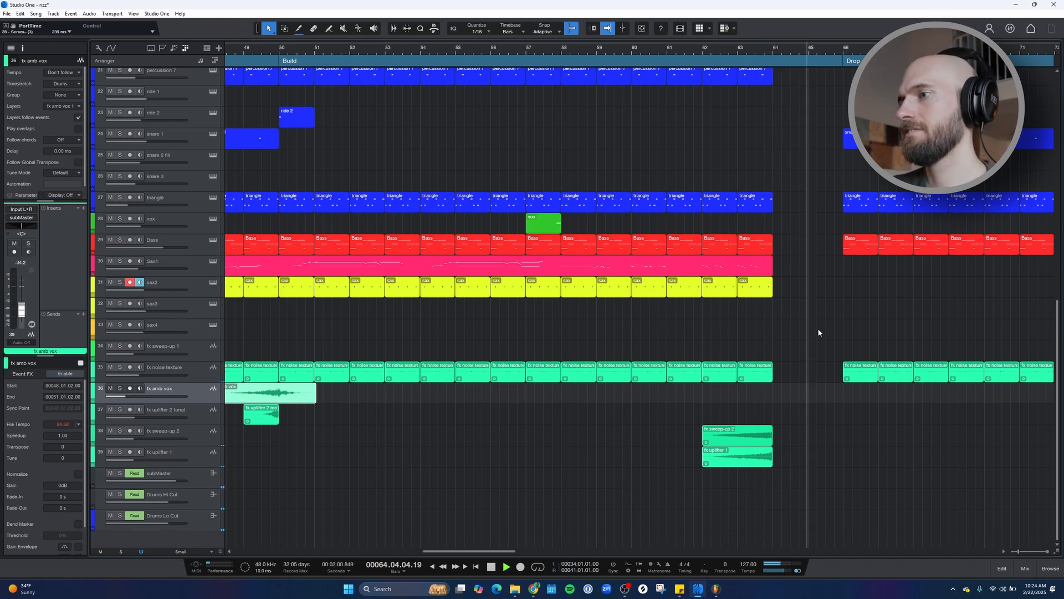
key("space")
Play fx sweep-up 2 soloed from bar 62 to bar 64, and switch the solo to fx uplifter 1.
left_click(708, 52)
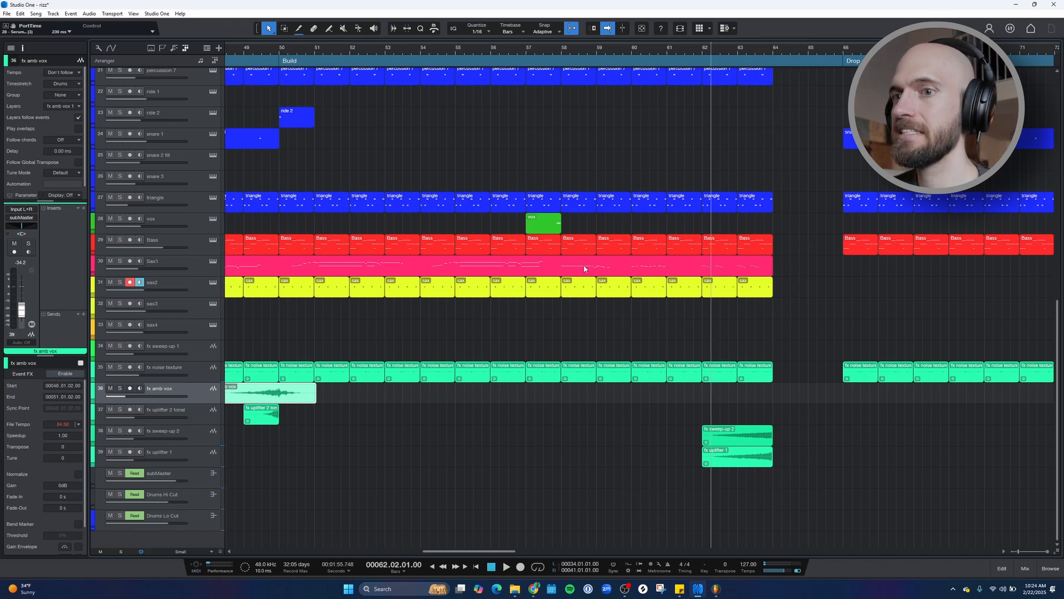
left_click(120, 431)
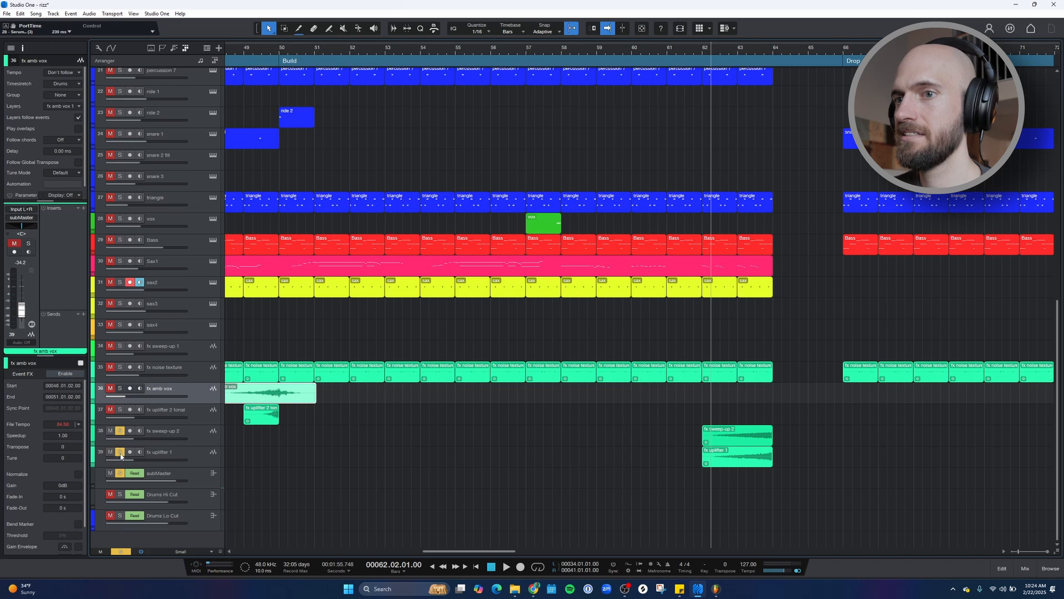
key("space")
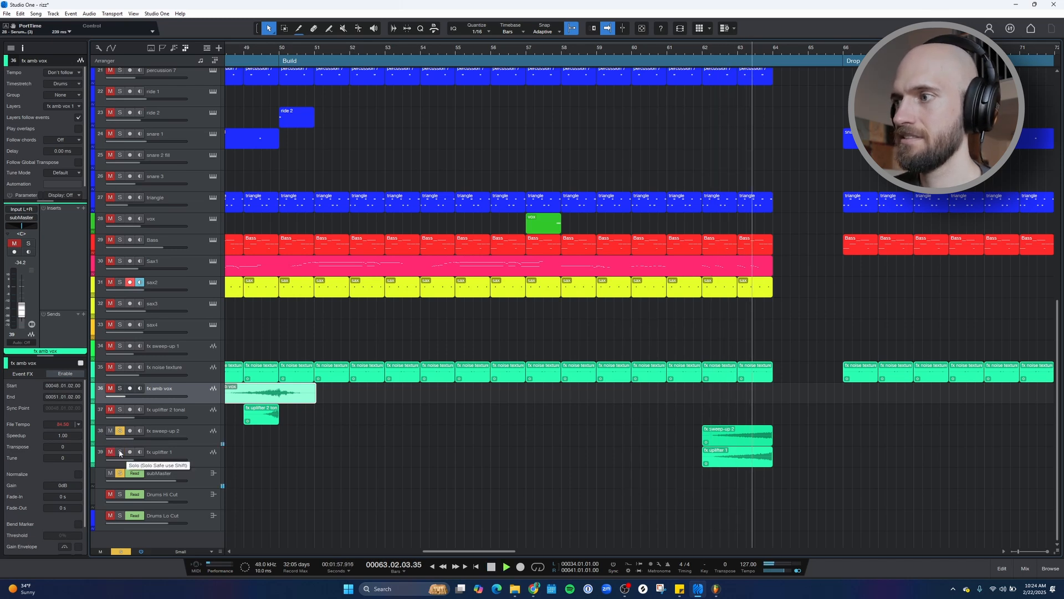
key("space")
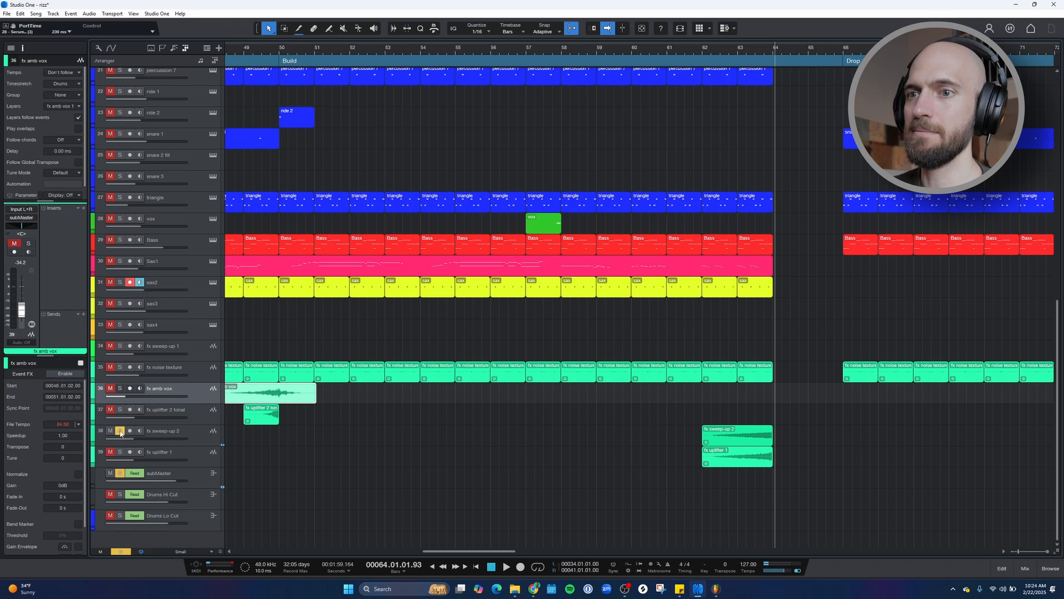
left_click(120, 431)
left_click(120, 451)
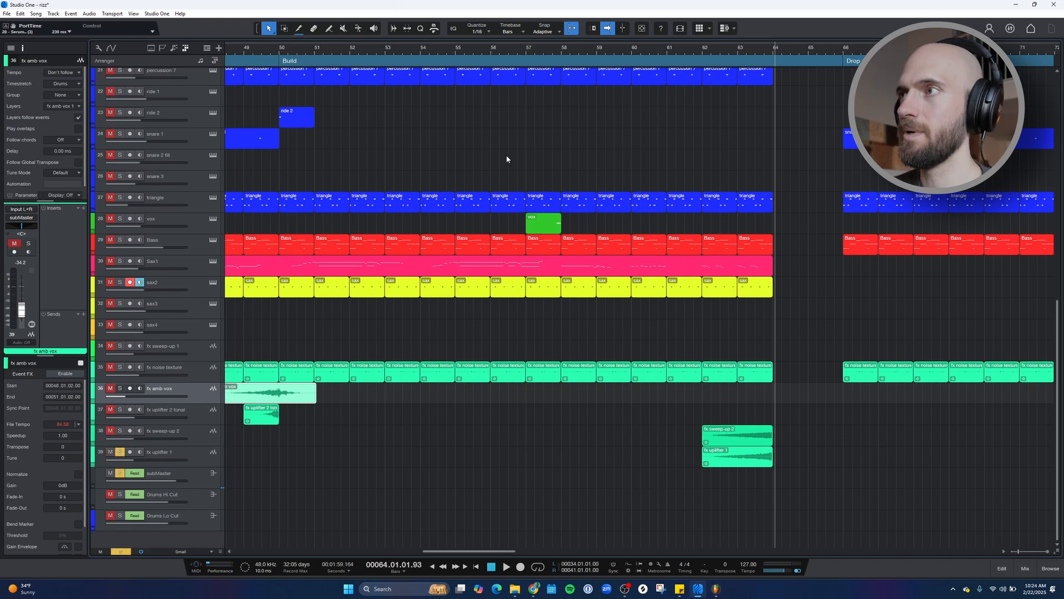
Play the soloed fx uplifter 1 from bar 62 to bar 64.
left_click(694, 54)
key("space")
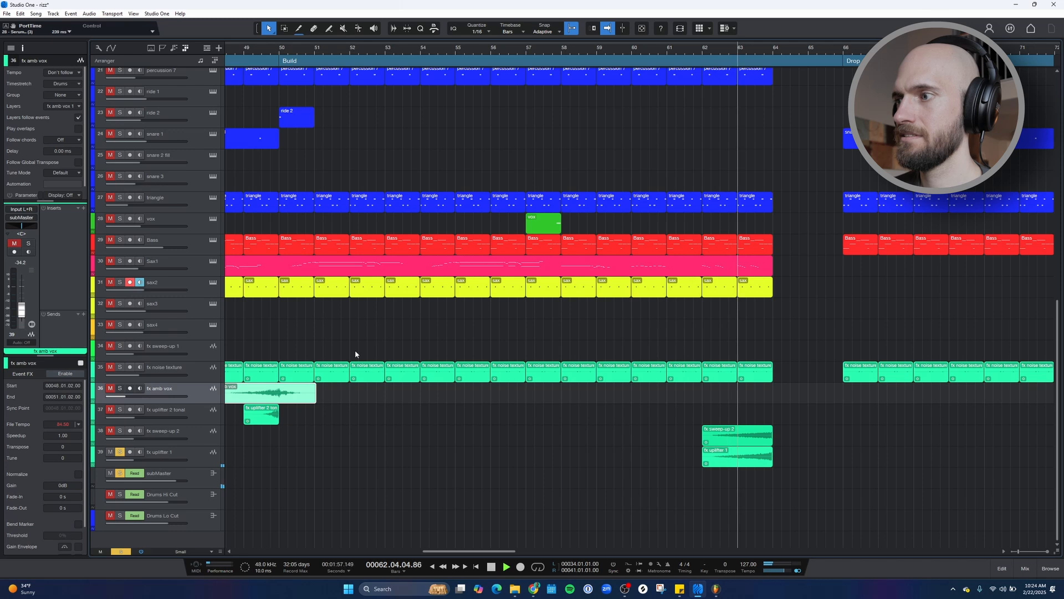
key("space")
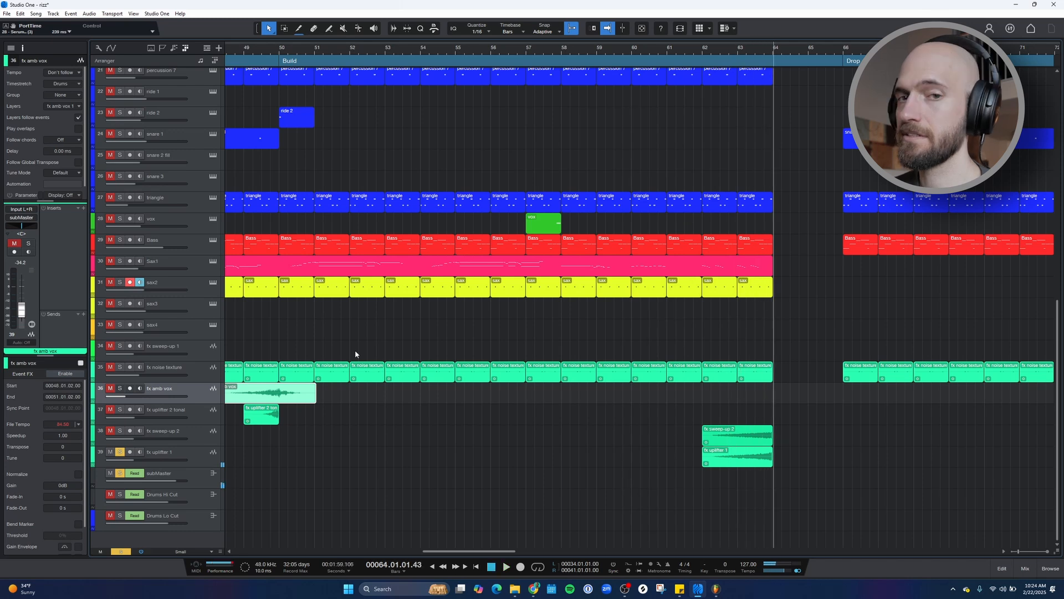
Solo fx sweep-up 2 and fx uplifter 1 together and play them from bar 62 to bar 64.
left_click(119, 451)
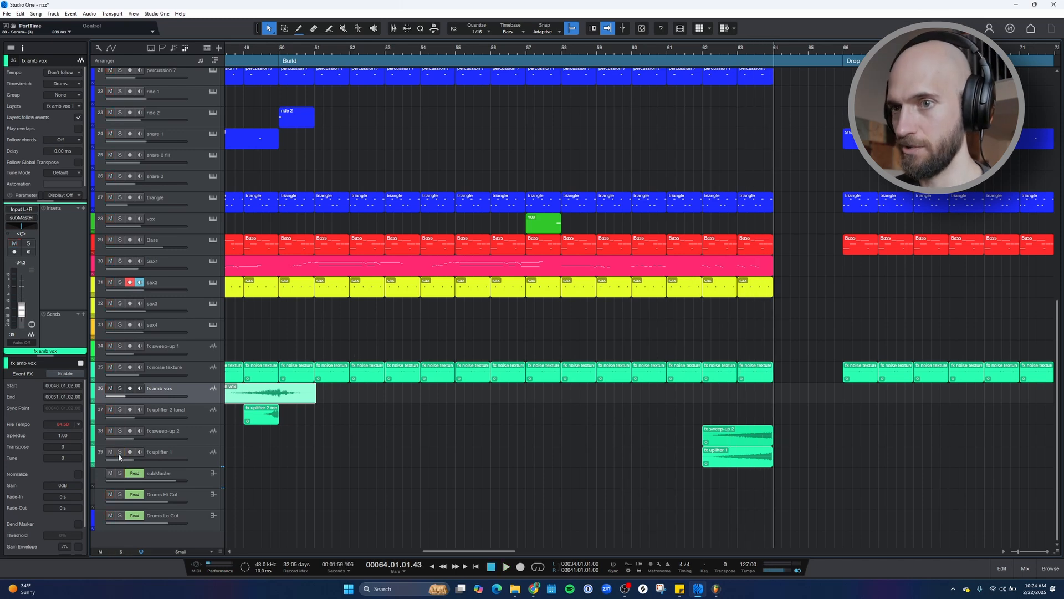
left_click(120, 430)
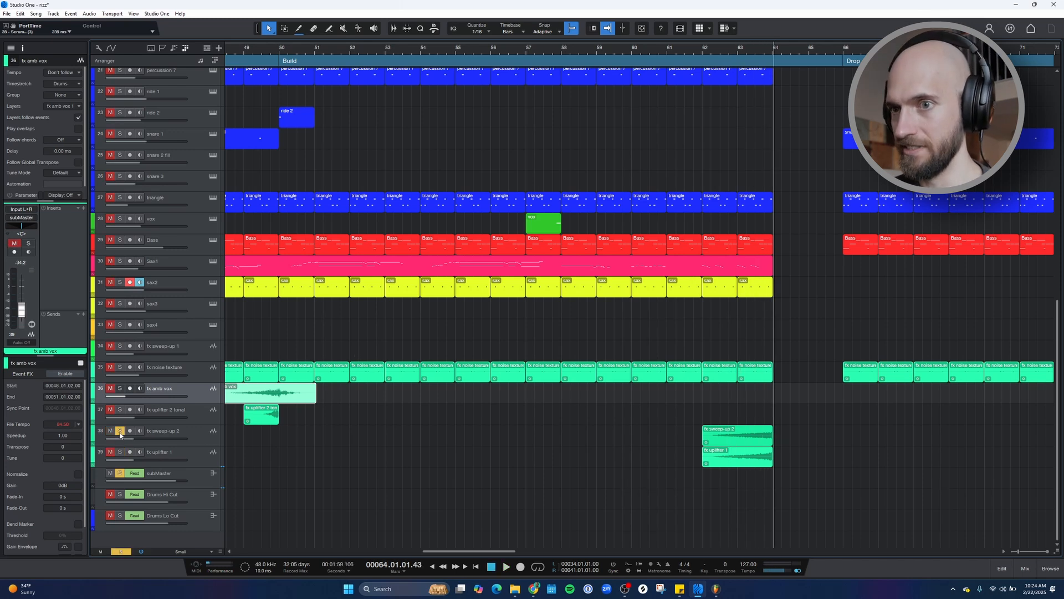
left_click(701, 51)
key("space")
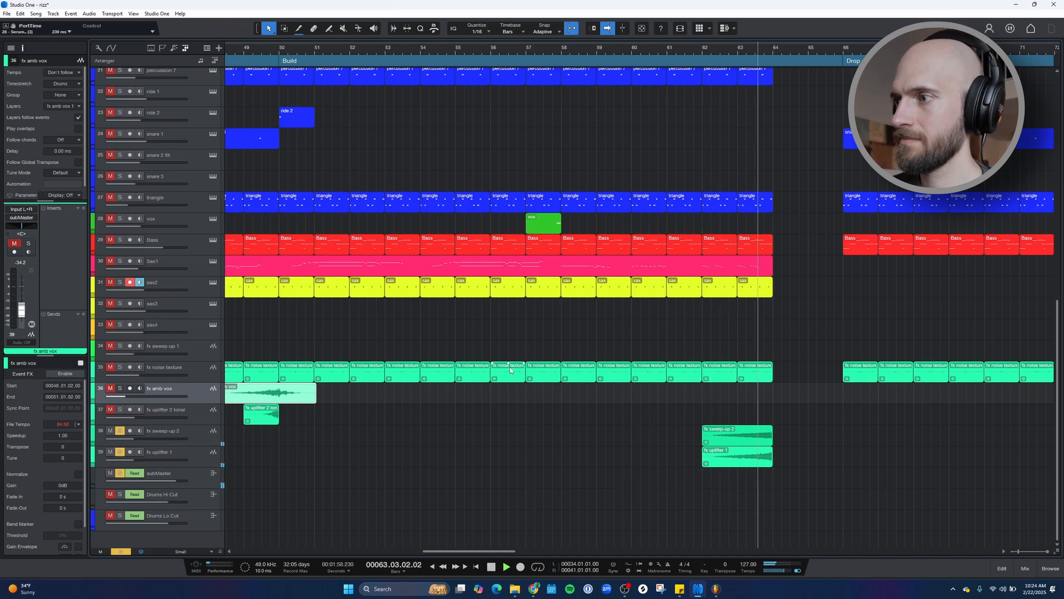
key("space")
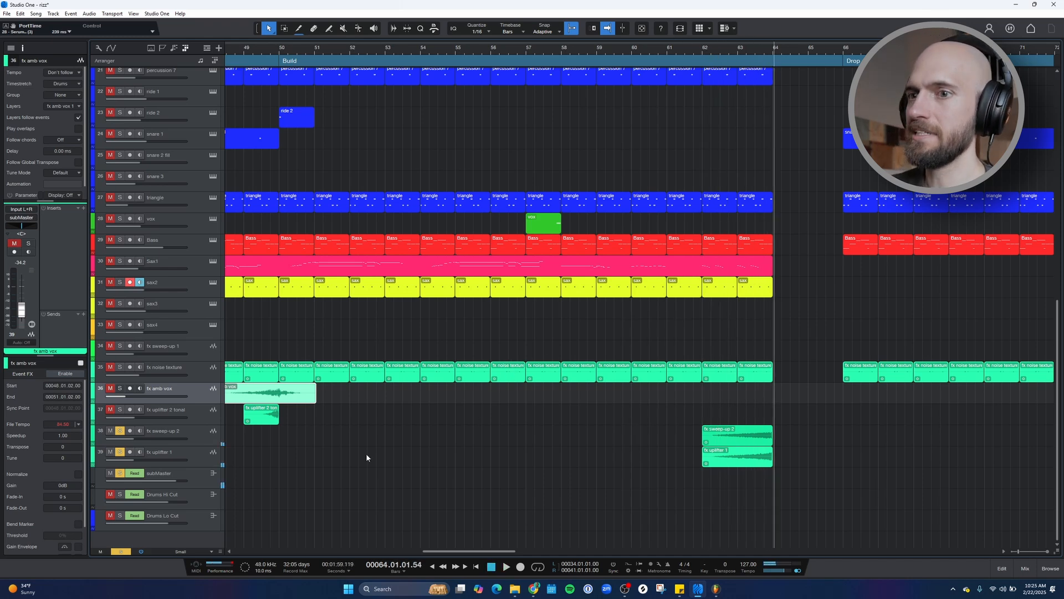
Clear all solos and play the full mix from bar 62 into the gap before Drop no Clap.
left_click(121, 551)
left_click(708, 50)
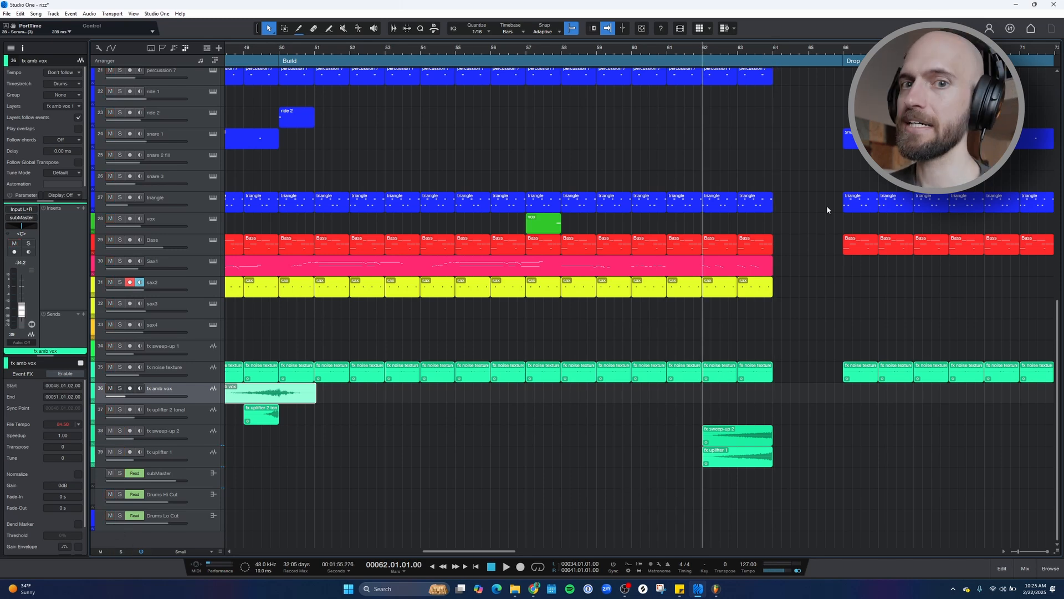
key("space")
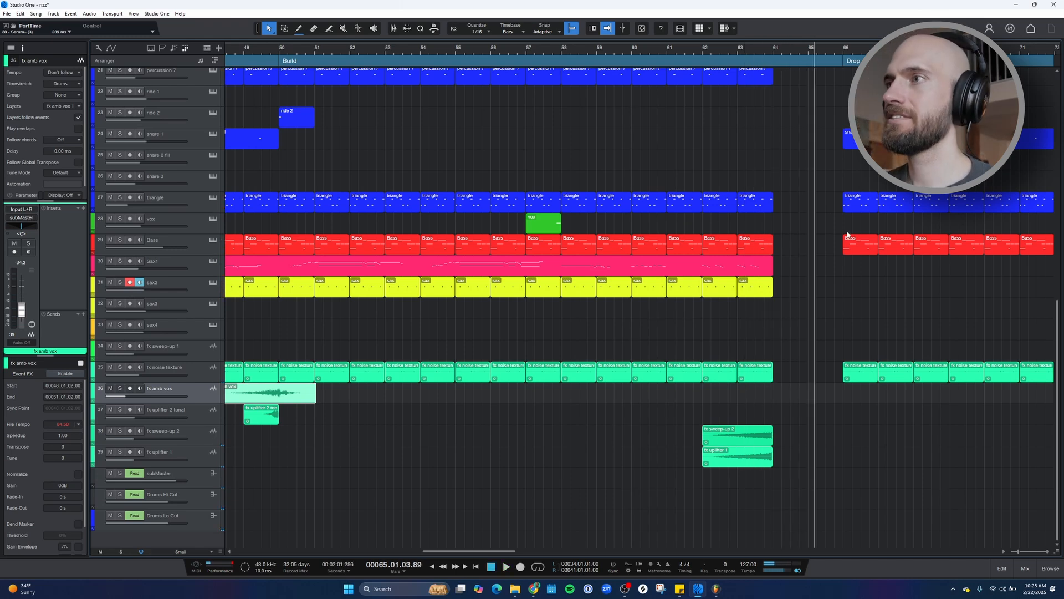
Bring the kick and clap tracks of the whole arrangement into view and play the first Drop from bar 18.
scroll(632, 46, "down", 3)
scroll(632, 46, "down", 4)
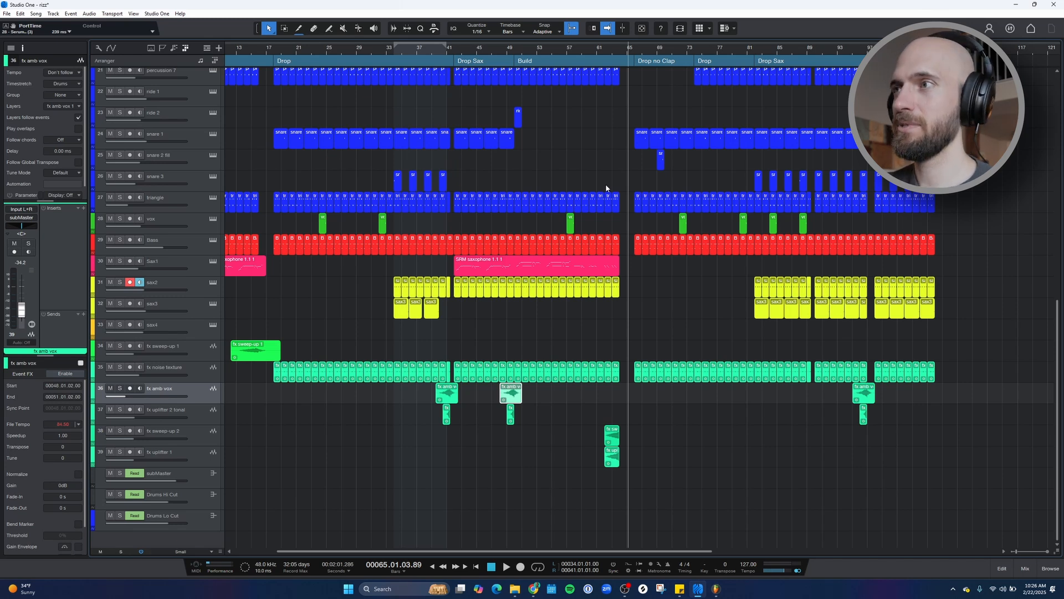
scroll(696, 253, "up", 5)
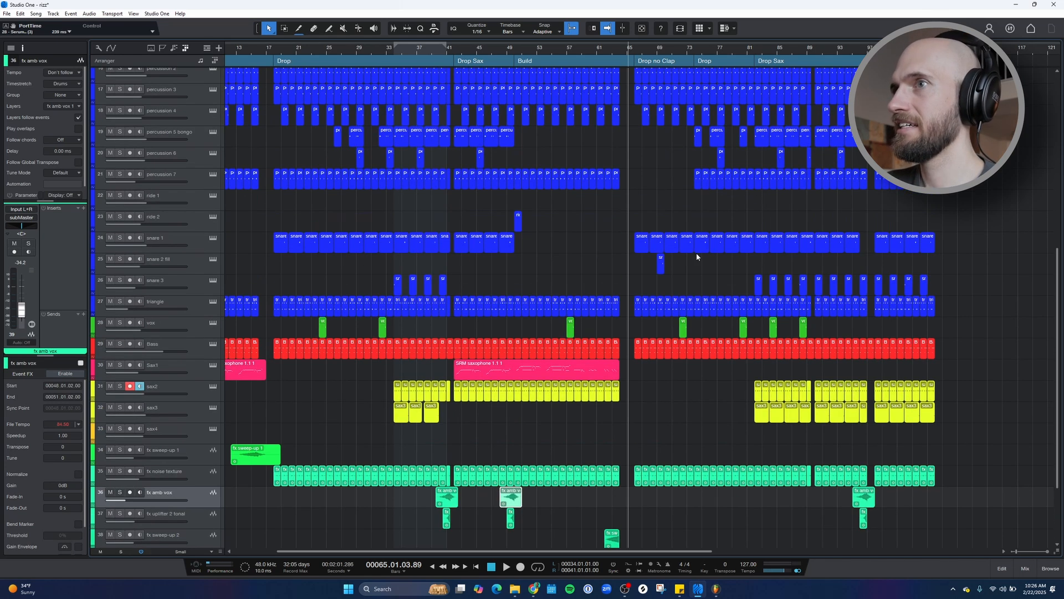
scroll(695, 242, "up", 10)
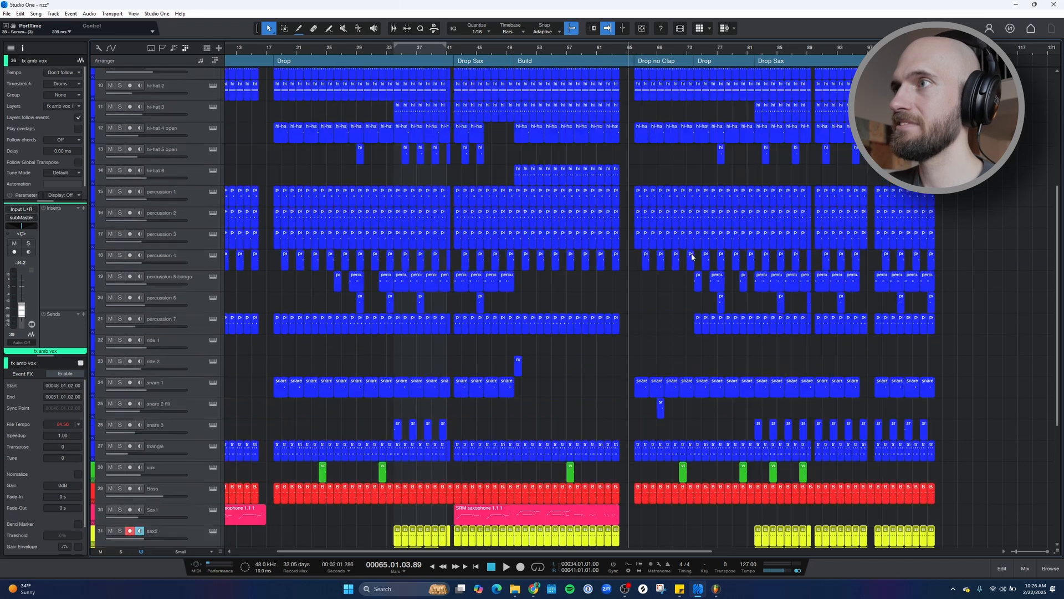
scroll(691, 199, "up", 5)
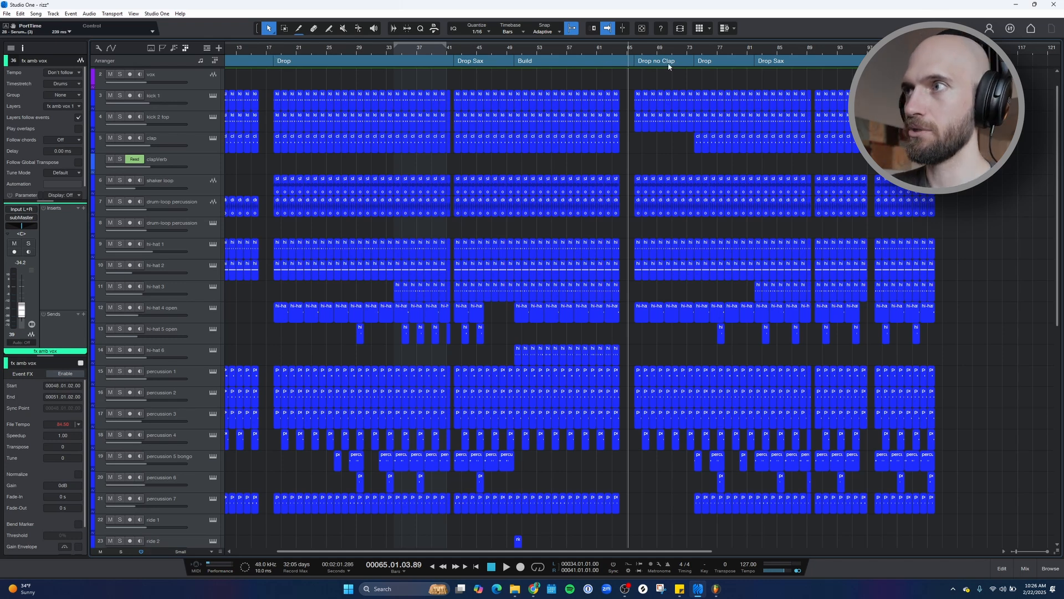
left_click(274, 53)
key("space")
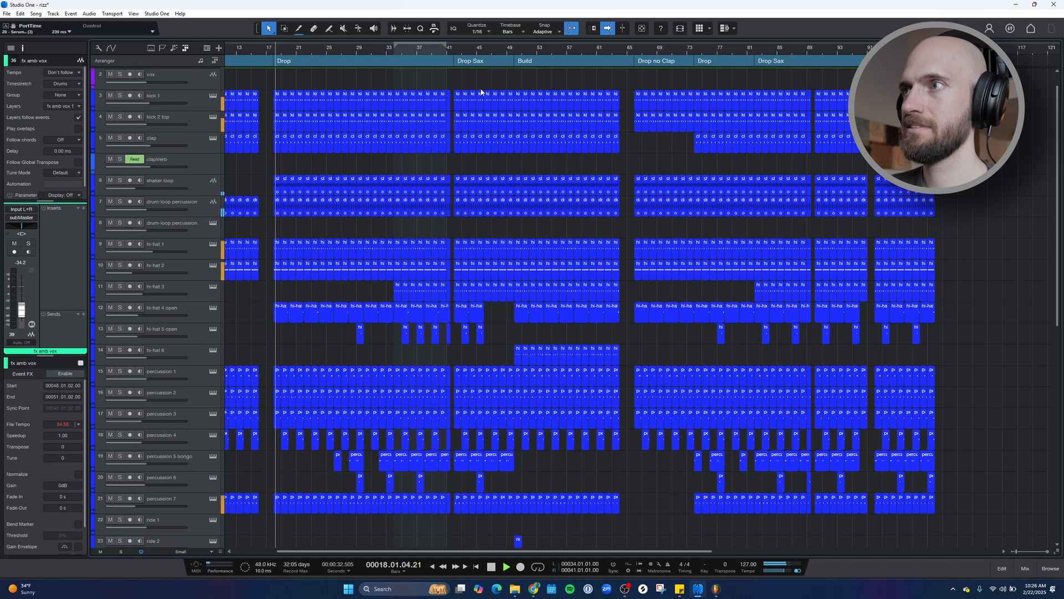
Jump playback to about bar 61 and listen through the gap into Drop no Clap.
left_click(597, 53)
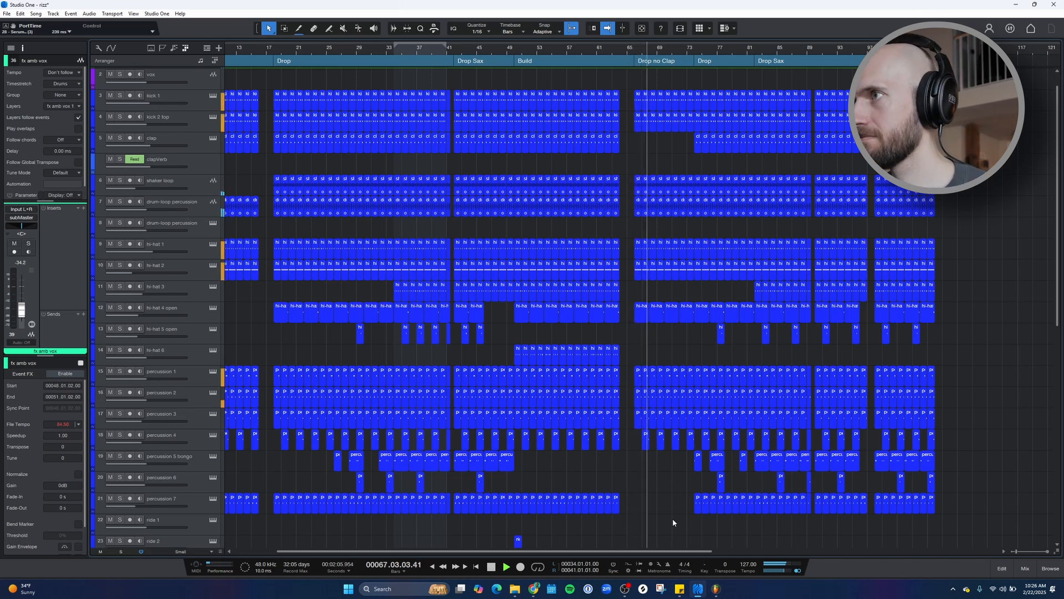
scroll(673, 522, "up", 1)
scroll(673, 523, "down", 1)
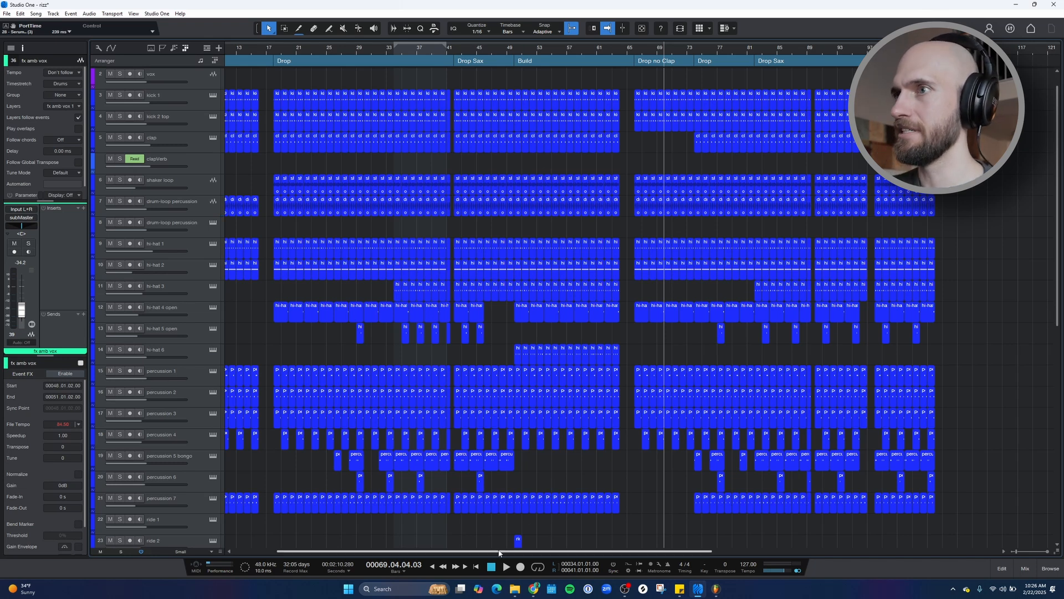
Survey the arrangement from the first Build onward, comparing the drum, bass, sax and fx tracks across sections.
left_click_drag(521, 551, 475, 551)
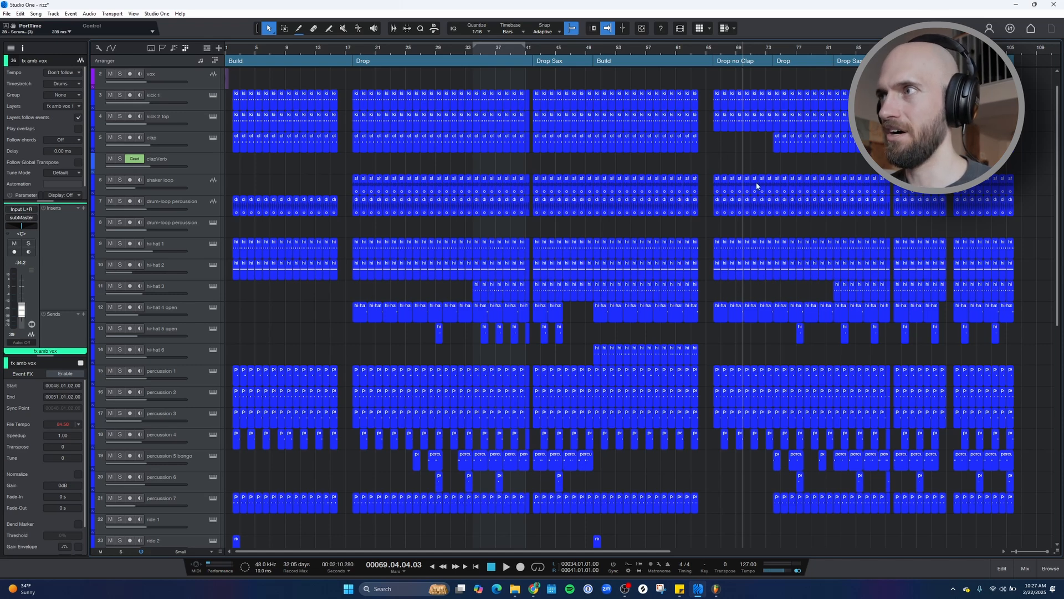
scroll(756, 183, "down", 6)
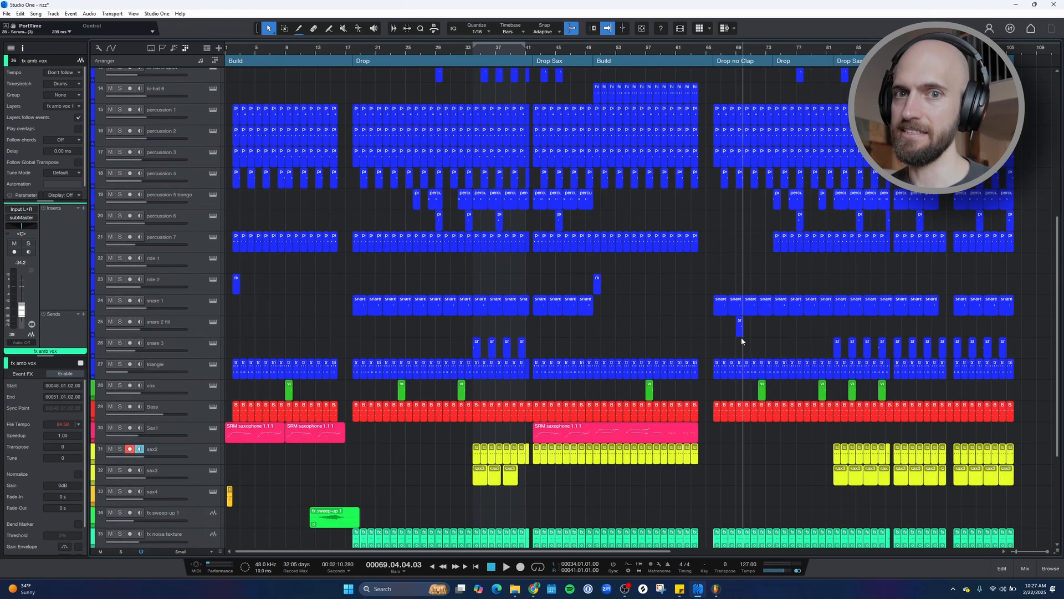
scroll(742, 341, "up", 3)
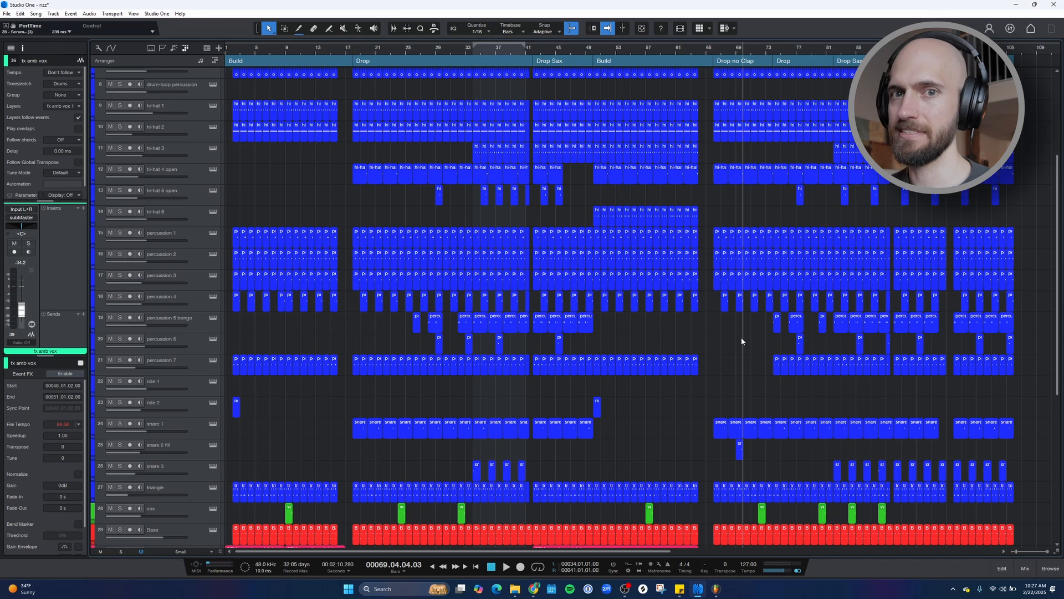
scroll(741, 341, "up", 2)
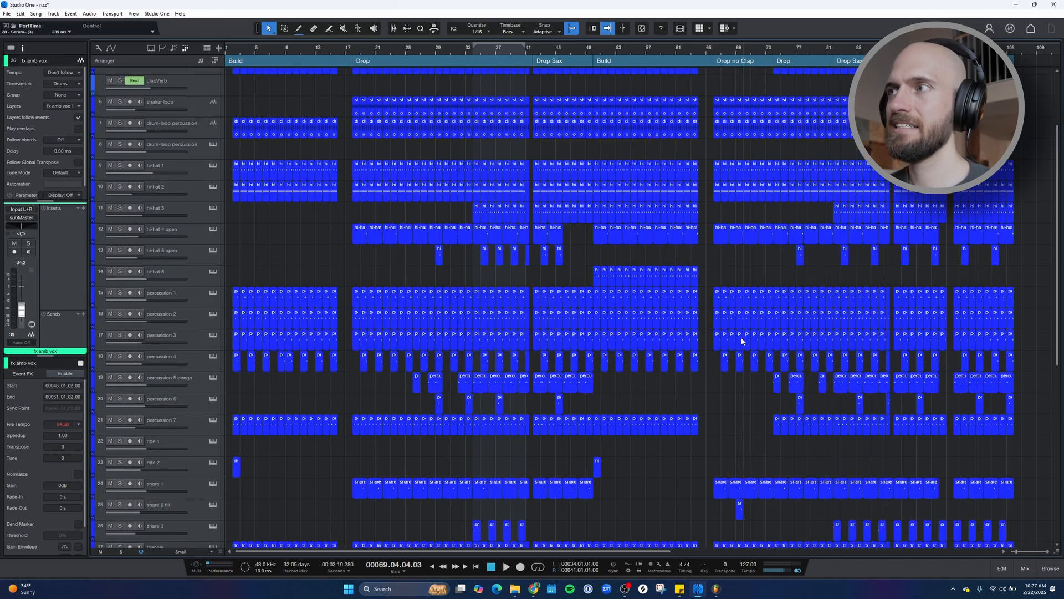
scroll(742, 341, "up", 3)
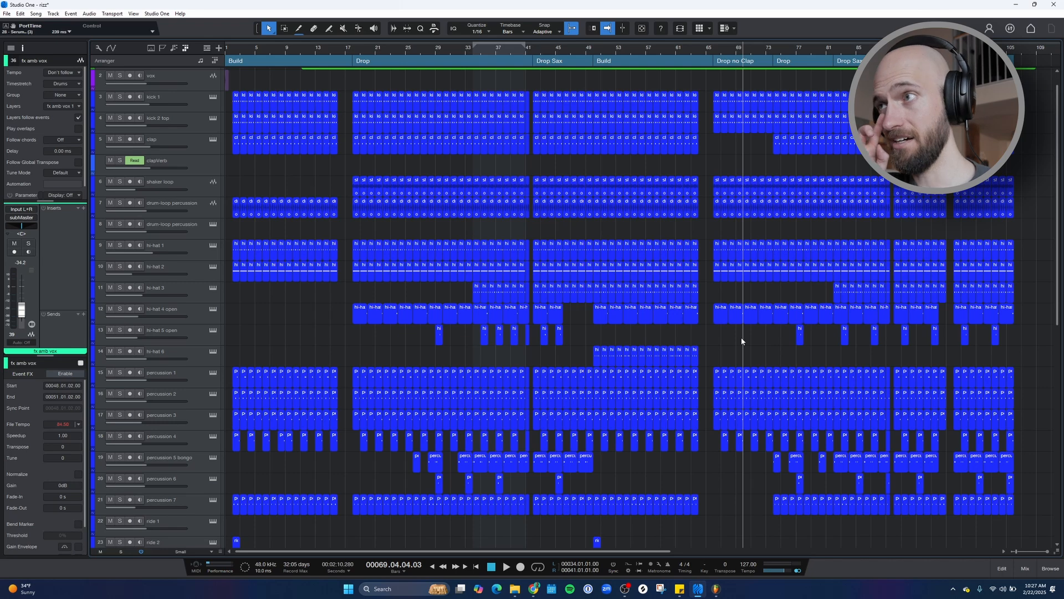
scroll(742, 339, "down", 3)
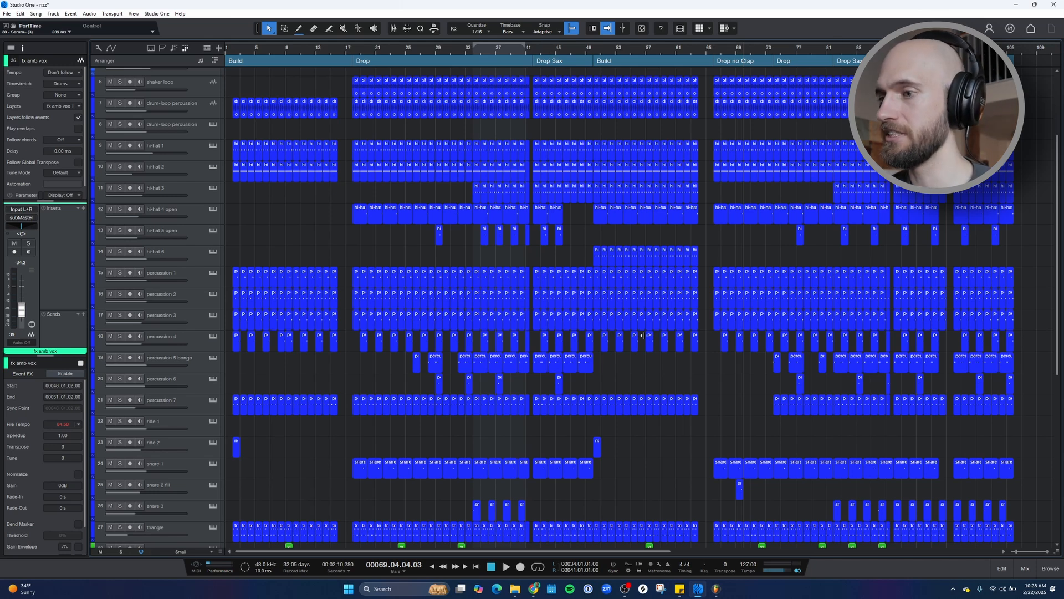
Show the AYYBO - RIZZ remake product page in Chrome and the original project in FL Studio, and return to Studio One.
mouse_move(534, 588)
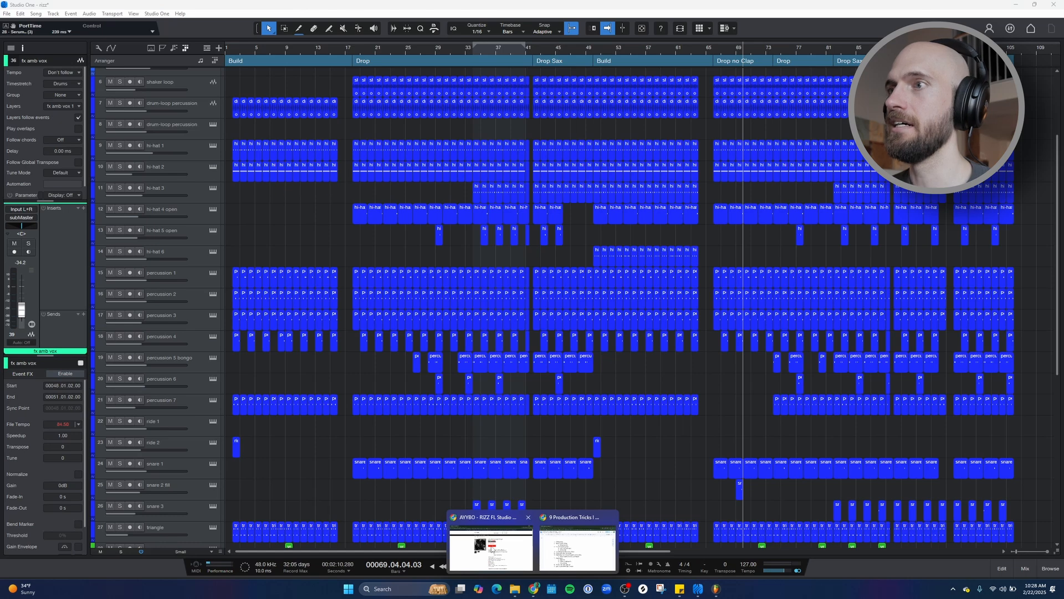
left_click(494, 548)
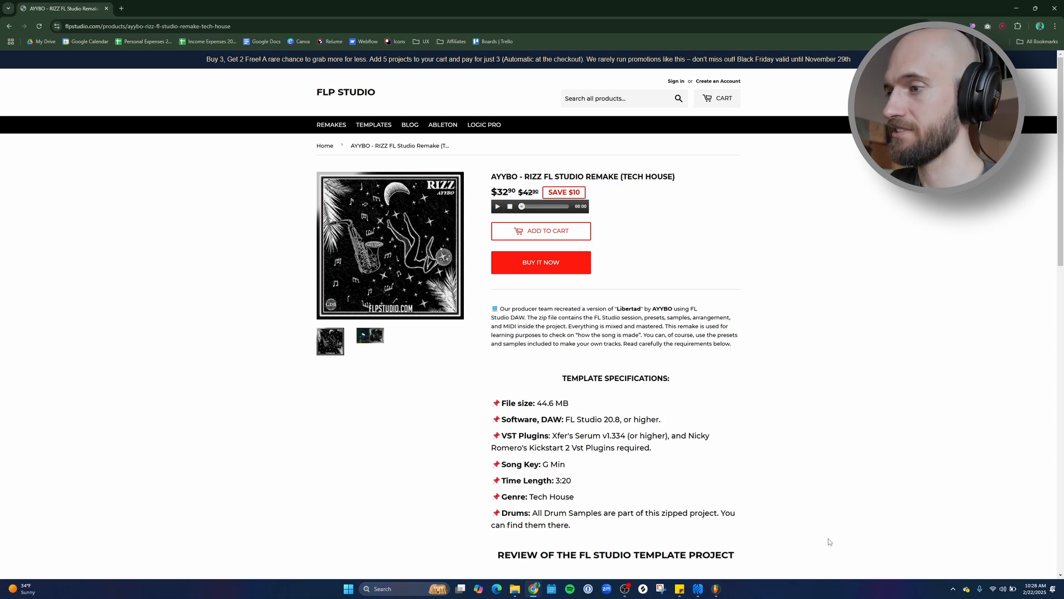
left_click(715, 589)
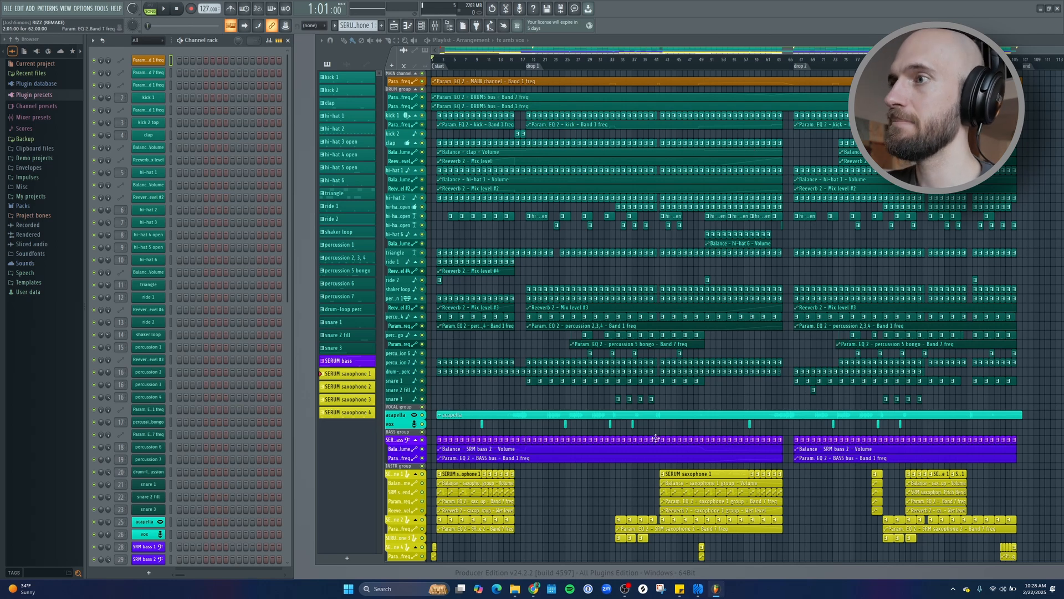
left_click(696, 590)
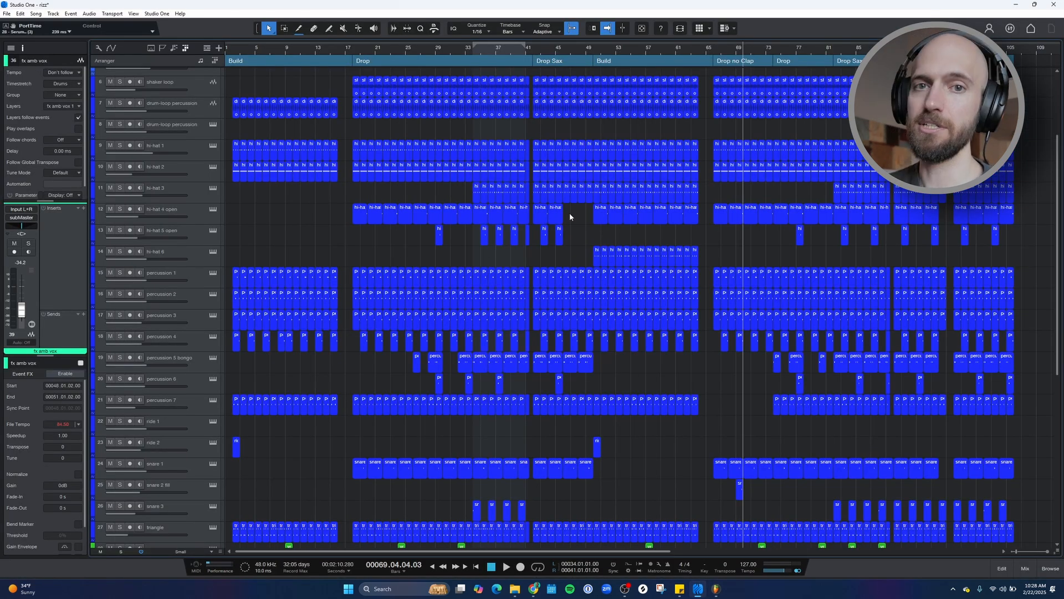